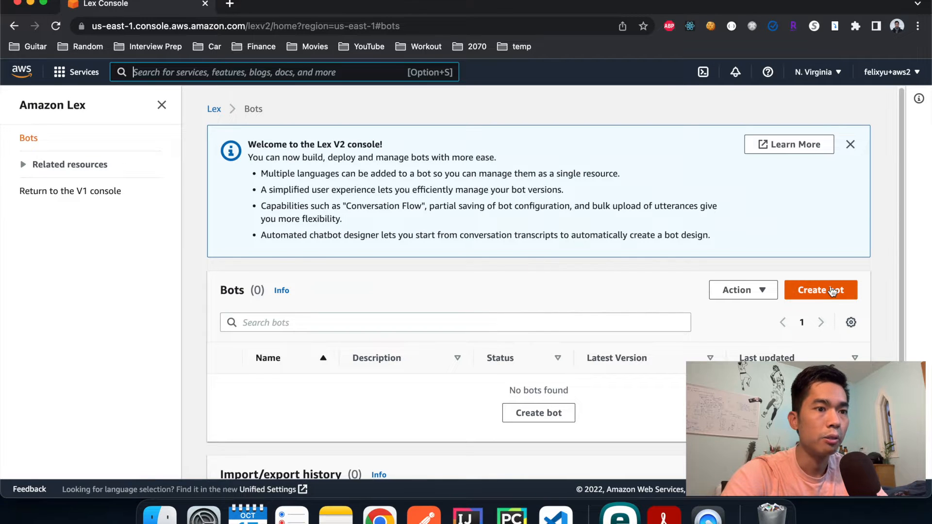
# - Start creating a blank bot and name it PizzaOrdingBot
pyautogui.click(833, 291)
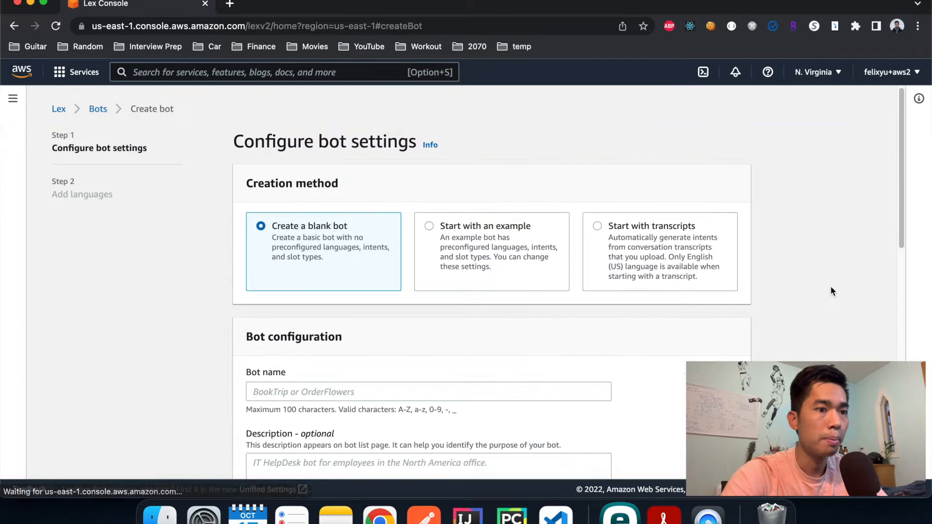
pyautogui.scroll(-1, 531, 310)
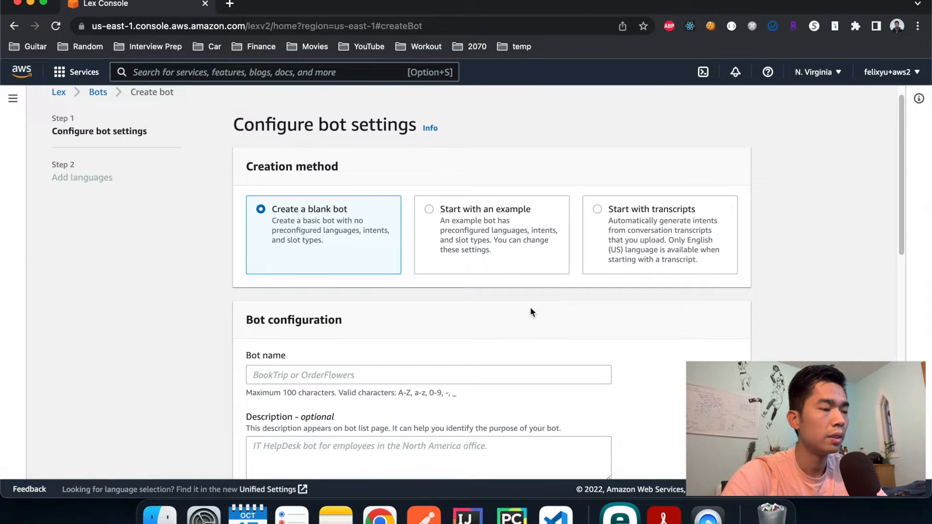
pyautogui.scroll(-5, 531, 311)
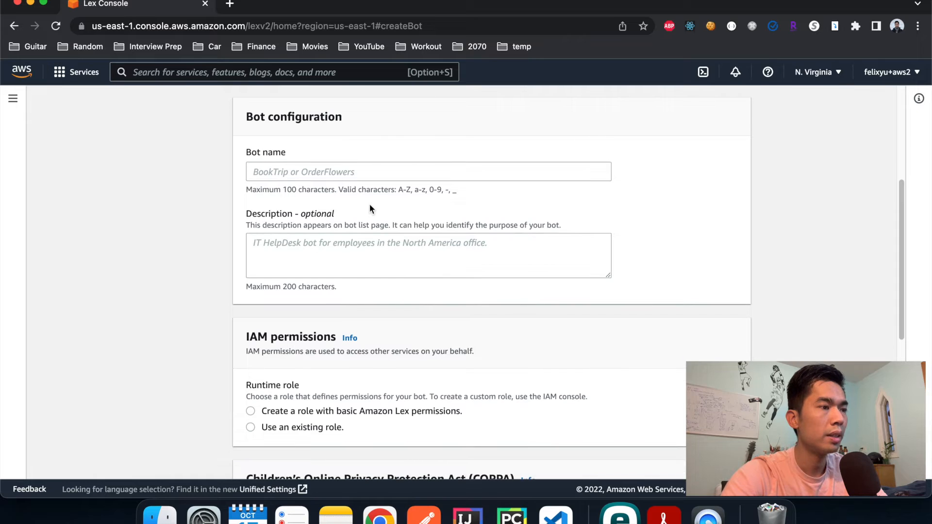
pyautogui.click(341, 171)
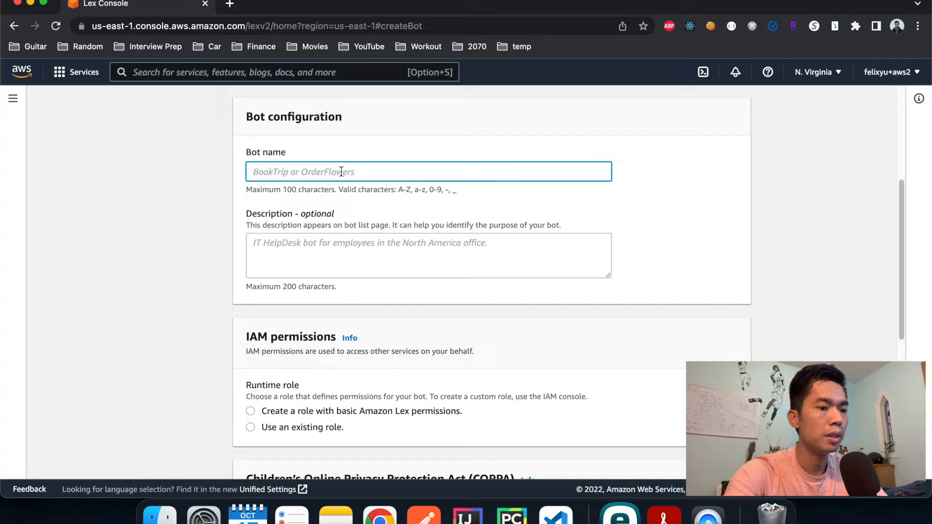
pyautogui.write('Pizza')
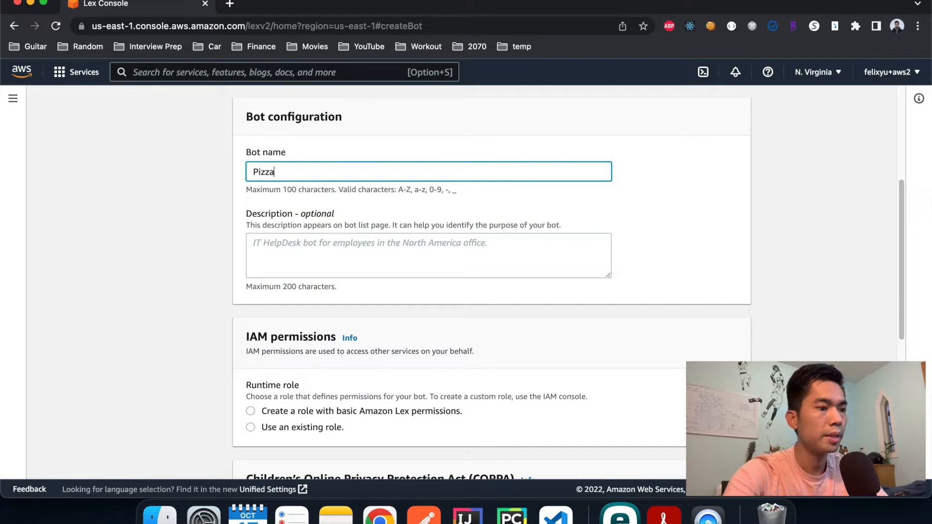
pyautogui.write('OrdingBot')
# - Have a runtime role with basic Amazon Lex permissions created, answer No to COPPA, and continue to the language settings
pyautogui.scroll(-5, 372, 290)
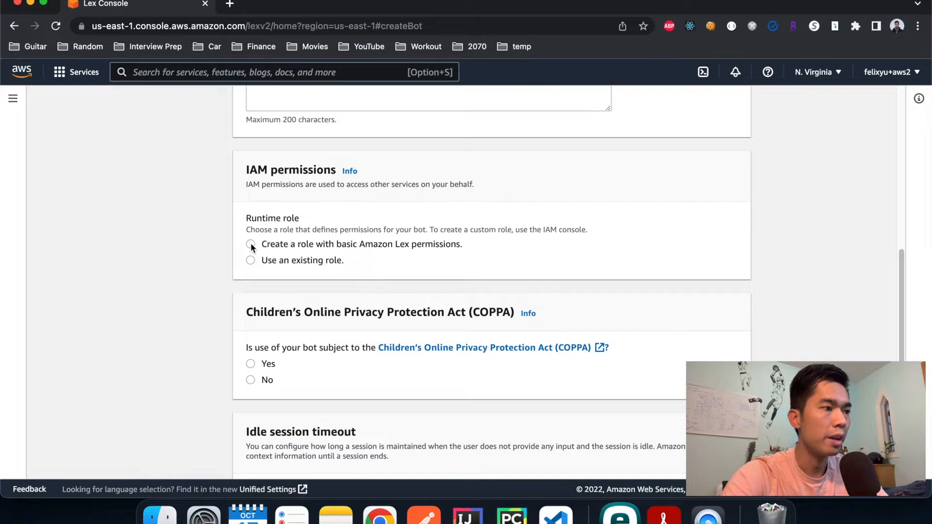
pyautogui.click(251, 244)
pyautogui.scroll(-8, 446, 256)
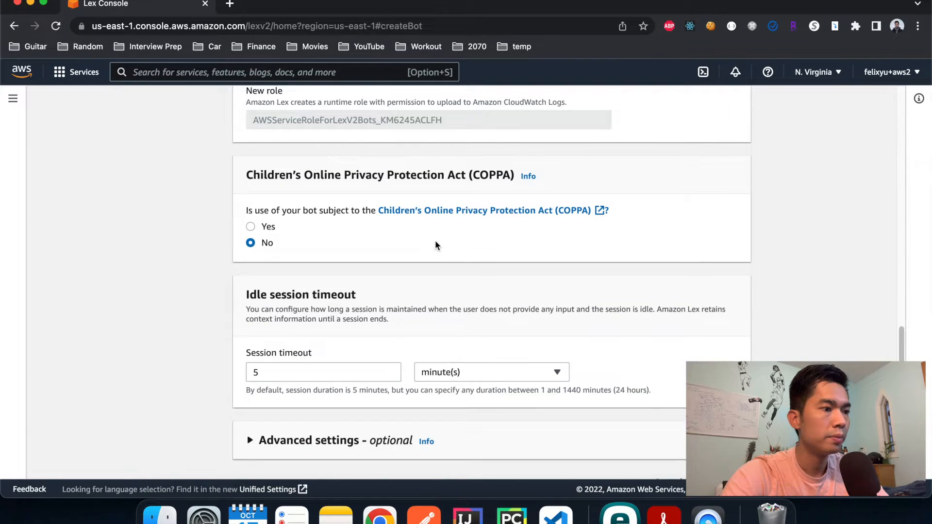
pyautogui.scroll(-1, 435, 240)
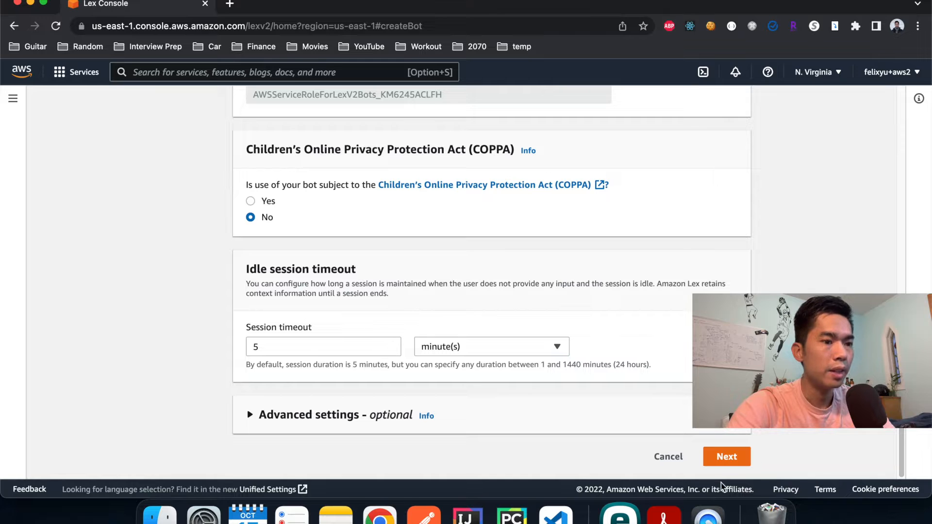
pyautogui.click(731, 458)
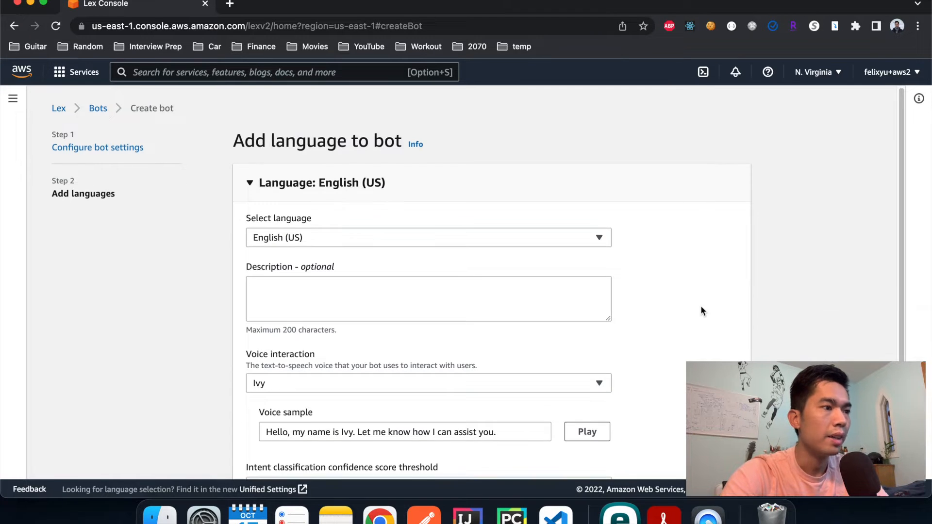
# - Choose Joanna as the voice for the English (US) language and finish creating the bot
pyautogui.scroll(-1, 701, 308)
pyautogui.scroll(-3, 700, 305)
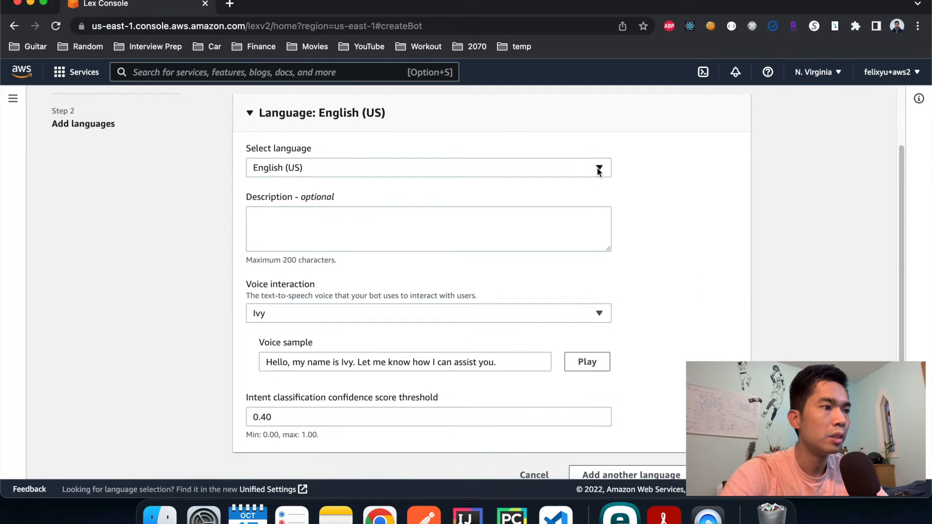
pyautogui.click(599, 170)
pyautogui.click(598, 169)
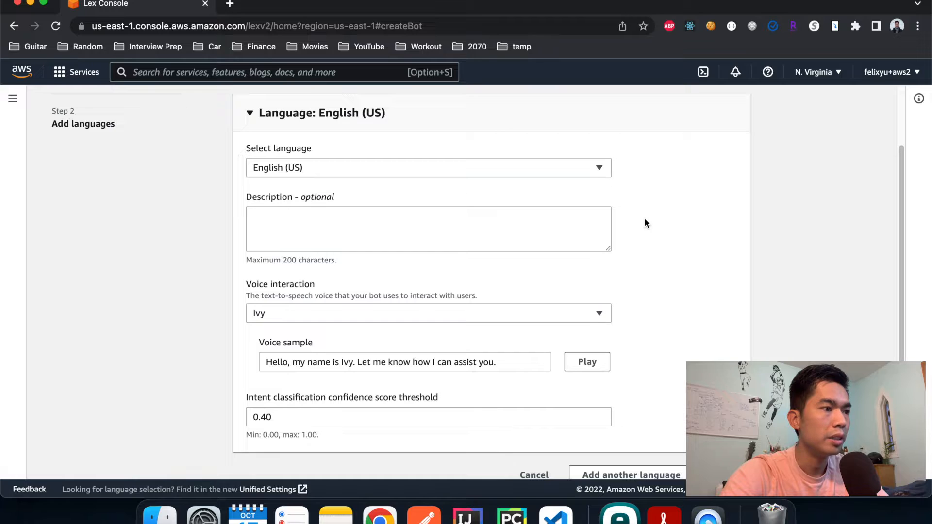
pyautogui.scroll(-1, 645, 224)
pyautogui.click(601, 296)
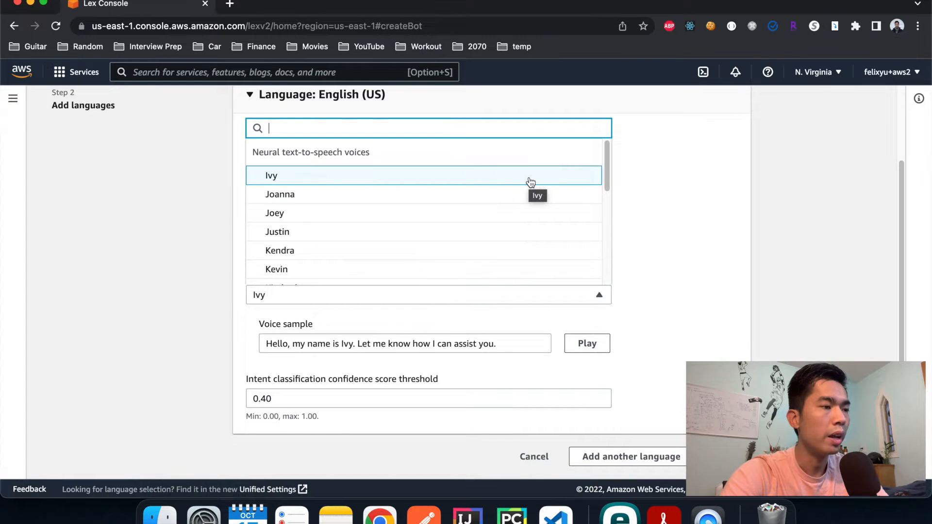
pyautogui.click(500, 195)
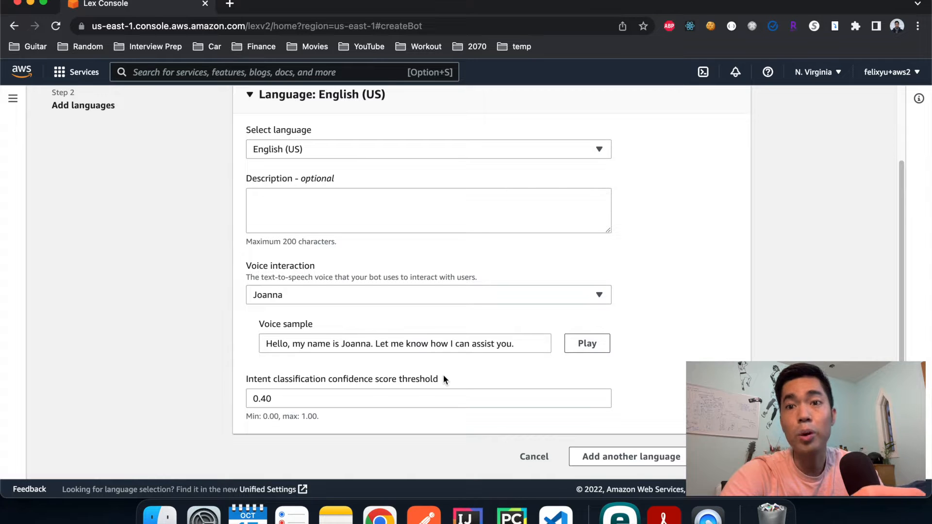
pyautogui.click(278, 399)
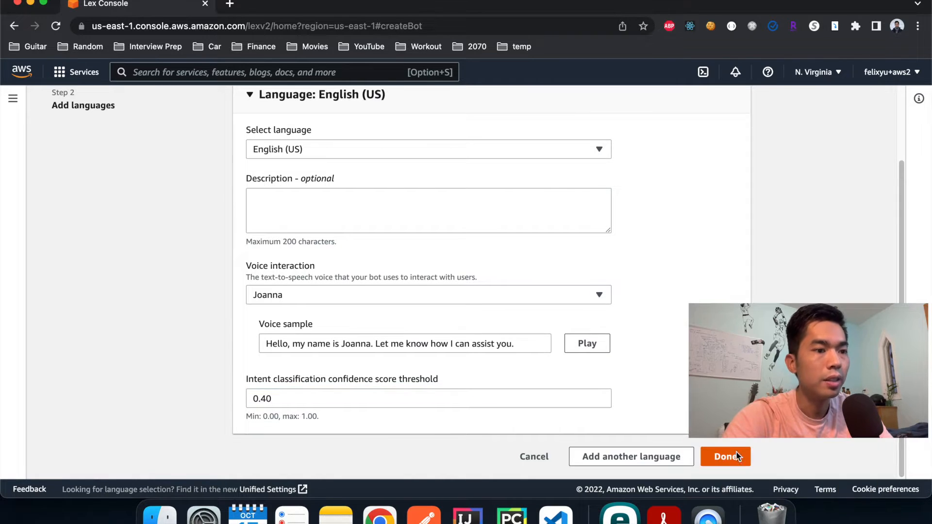
pyautogui.click(737, 456)
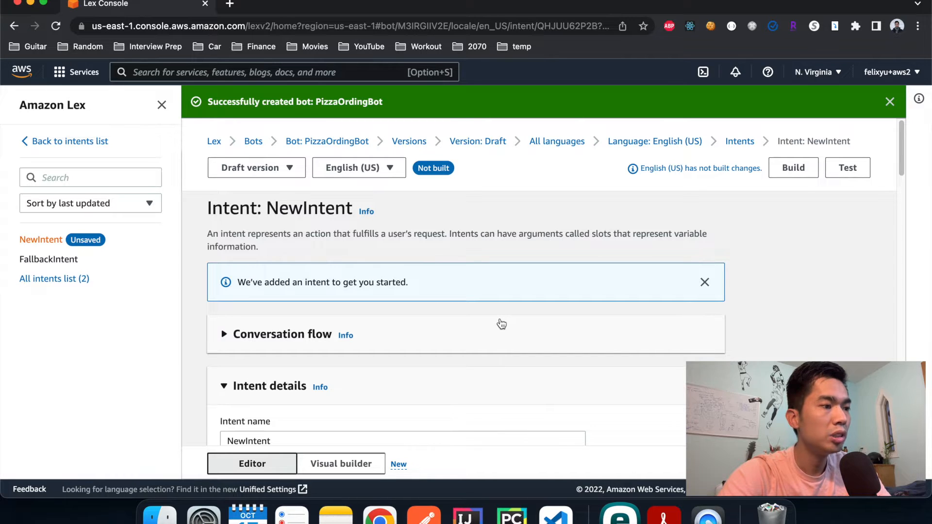
# - Leave the intent editor without saving and go to the list of bots
pyautogui.click(216, 143)
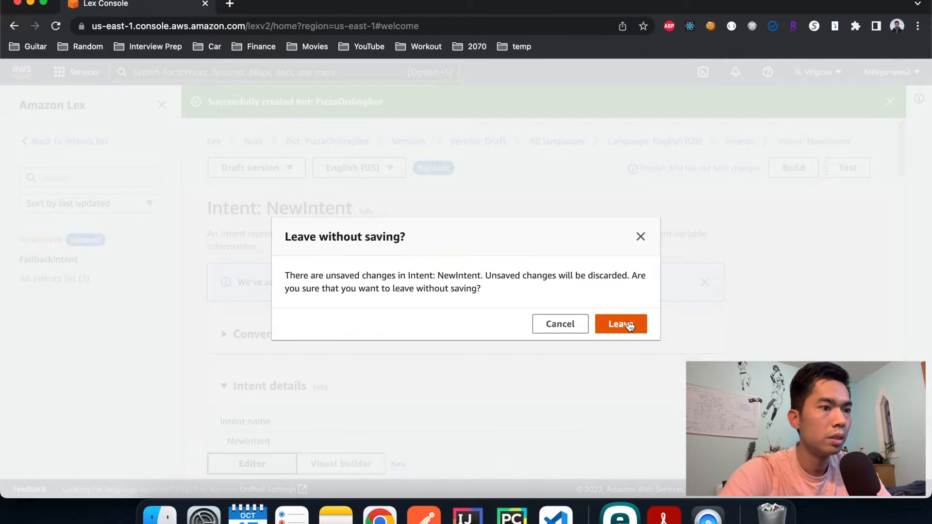
pyautogui.click(621, 324)
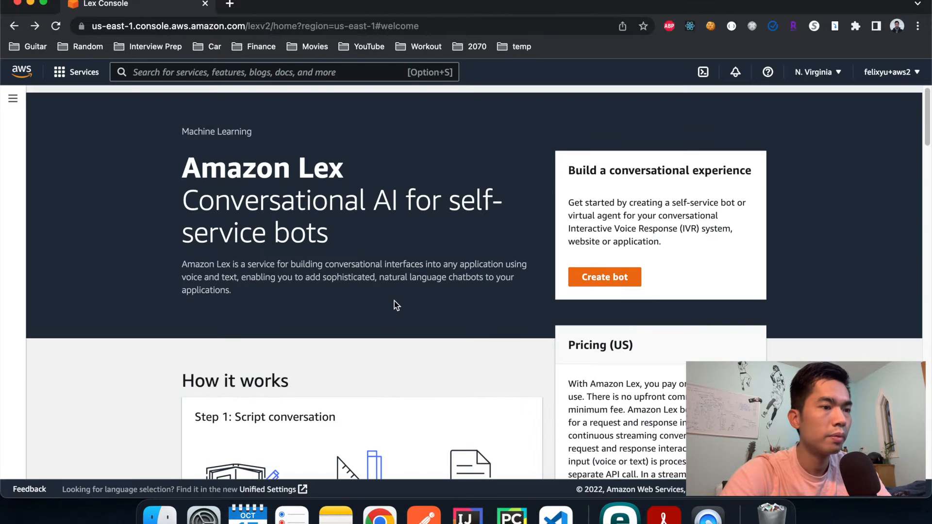
pyautogui.click(11, 98)
pyautogui.click(30, 140)
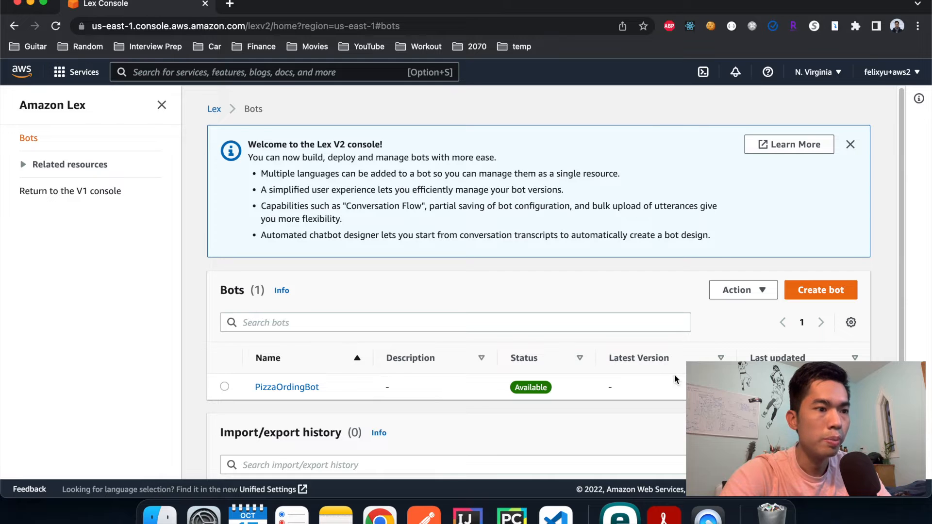
pyautogui.scroll(-4, 441, 388)
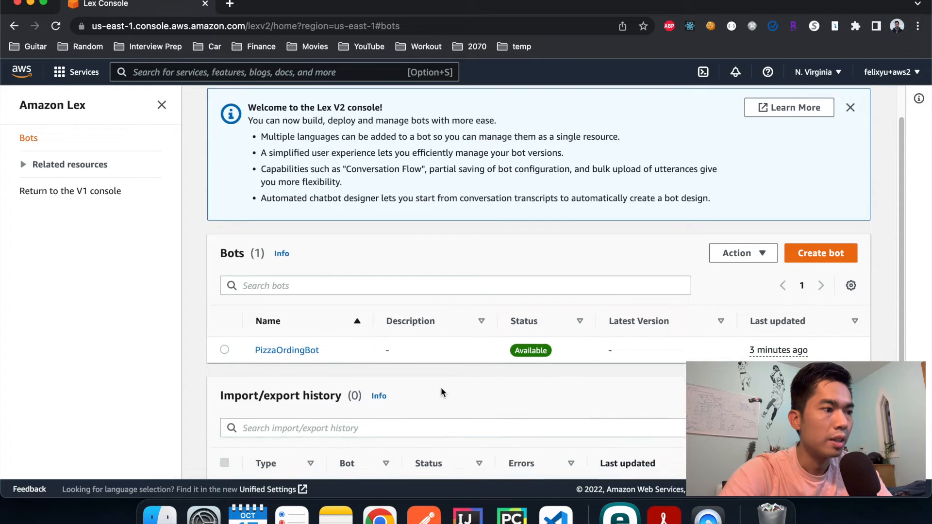
pyautogui.scroll(1, 440, 391)
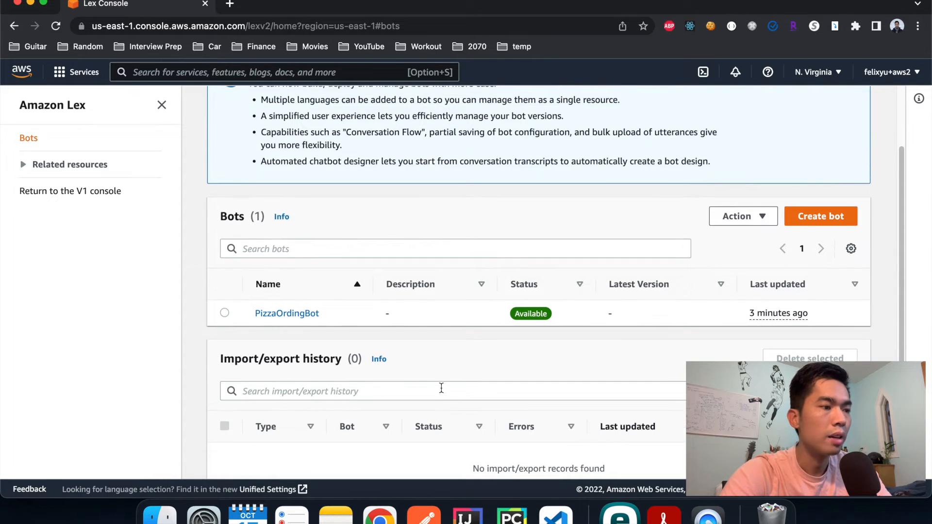
# - Open NewIntent from the English (US) intents of PizzaOrdingBot
pyautogui.click(309, 314)
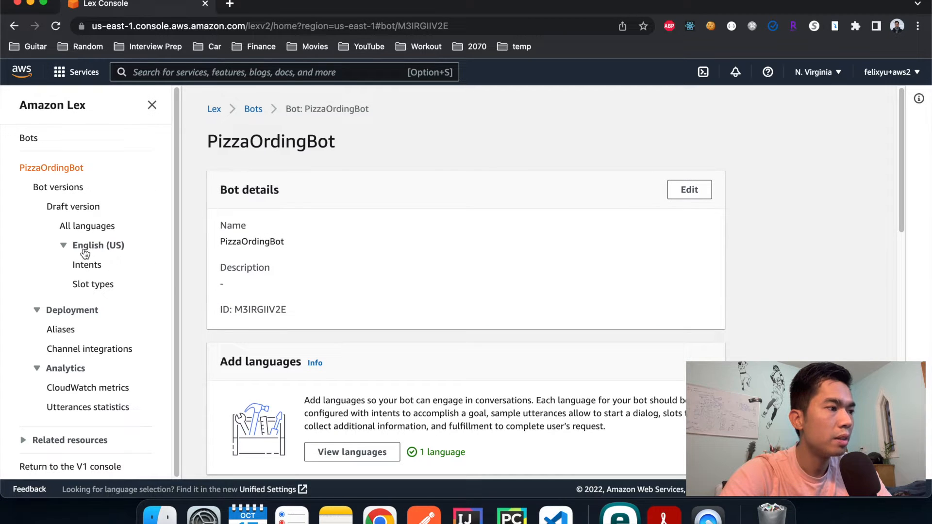
pyautogui.click(92, 266)
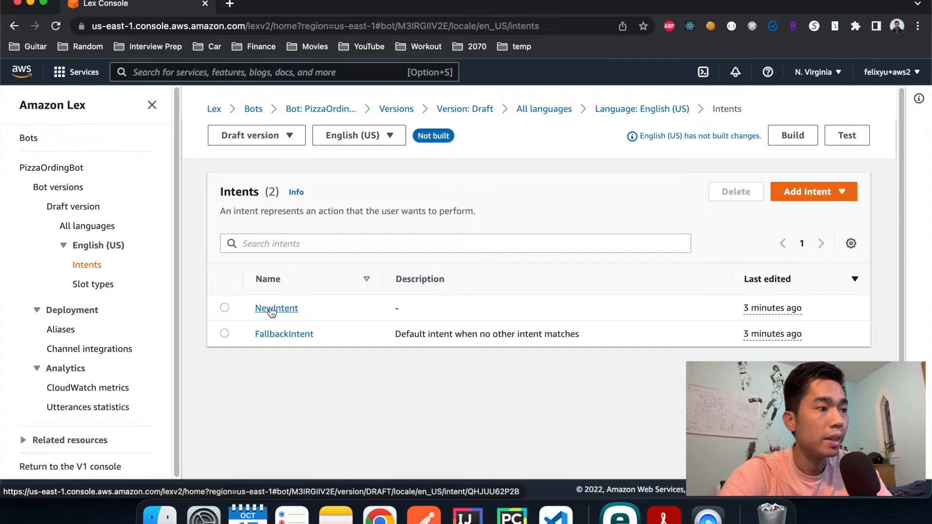
pyautogui.click(272, 311)
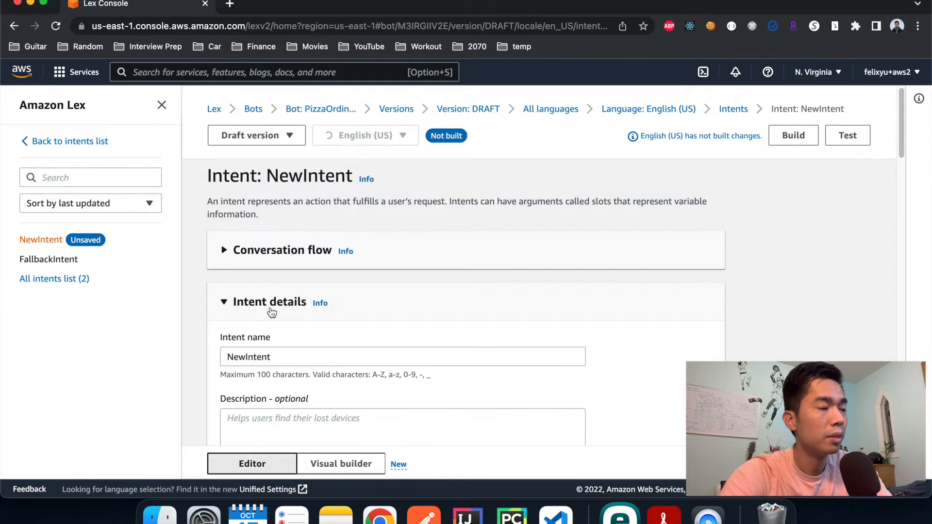
# - Change the intent name from its default to Greeting
pyautogui.scroll(-3, 266, 298)
pyautogui.doubleClick(257, 281)
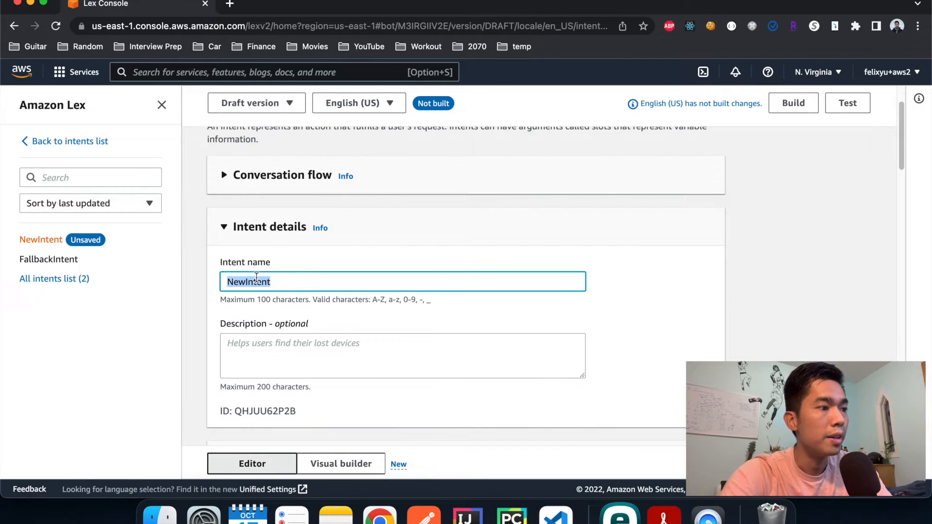
pyautogui.write('Greeting')
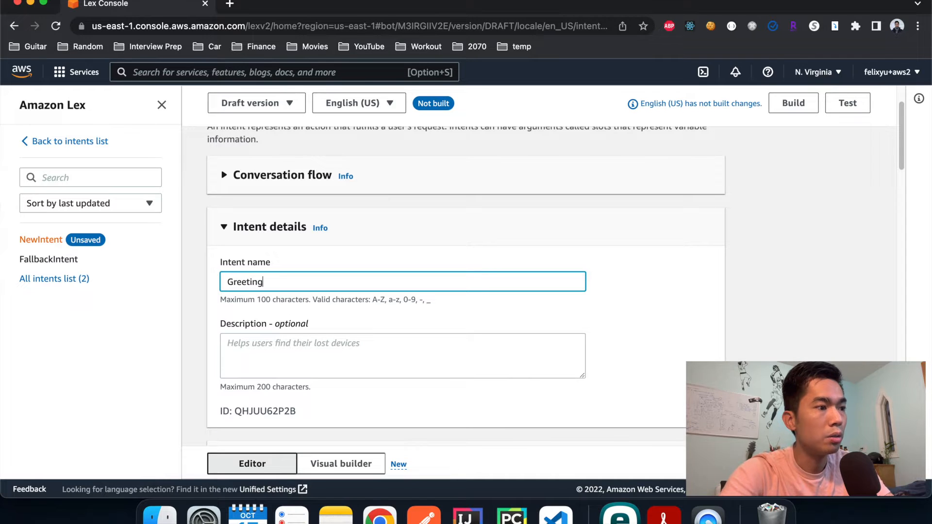
# - Add the sample utterances "hi" and "hello" to the intent
pyautogui.scroll(-1, 394, 298)
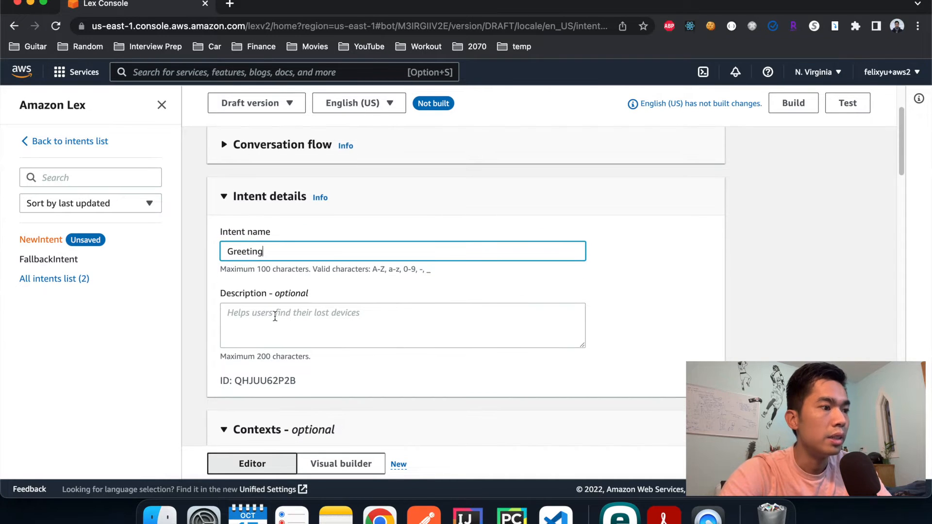
pyautogui.scroll(-6, 413, 304)
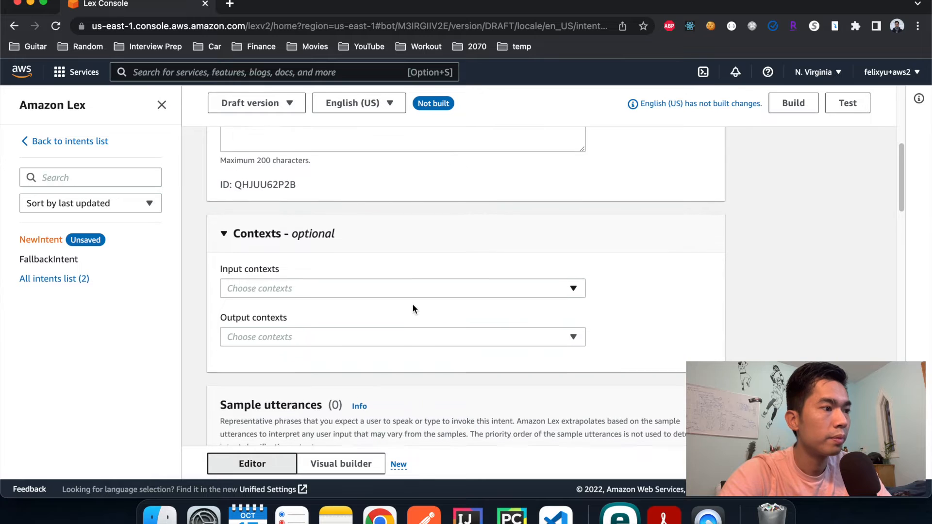
pyautogui.scroll(-4, 412, 304)
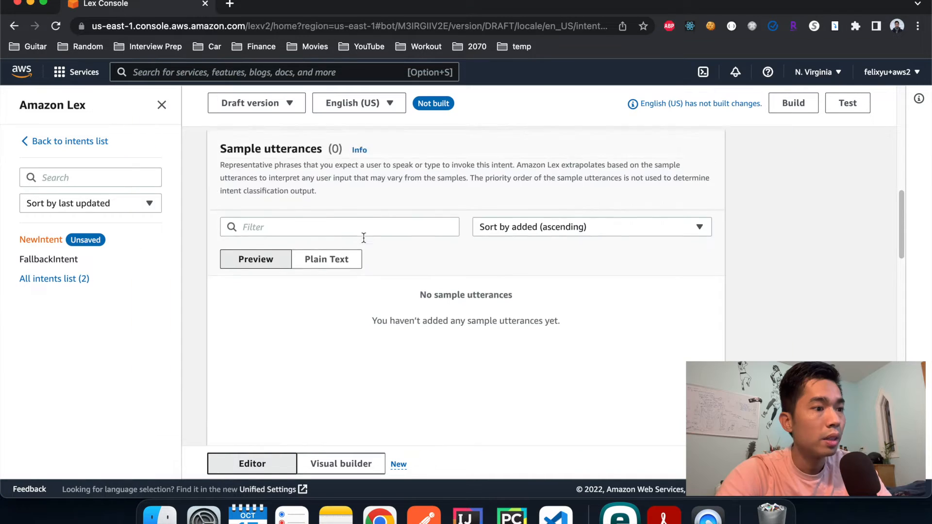
pyautogui.scroll(-2, 364, 238)
pyautogui.scroll(-1, 364, 238)
pyautogui.click(341, 343)
pyautogui.write('Hi')
pyautogui.press('Return')
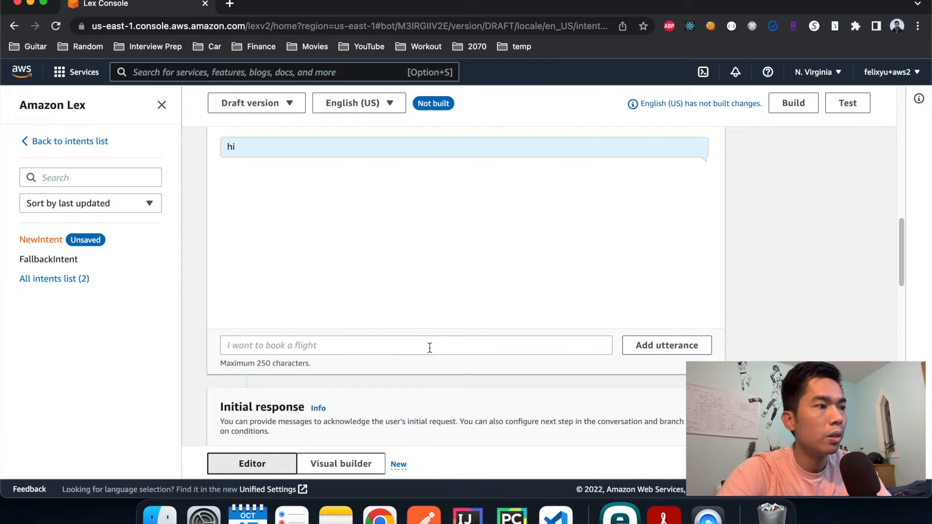
pyautogui.click(412, 350)
pyautogui.write('hello')
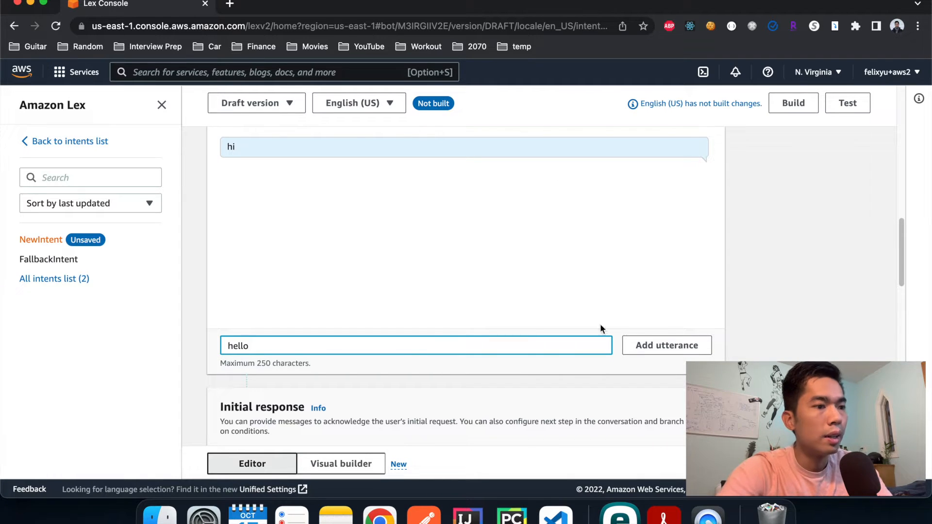
pyautogui.click(662, 346)
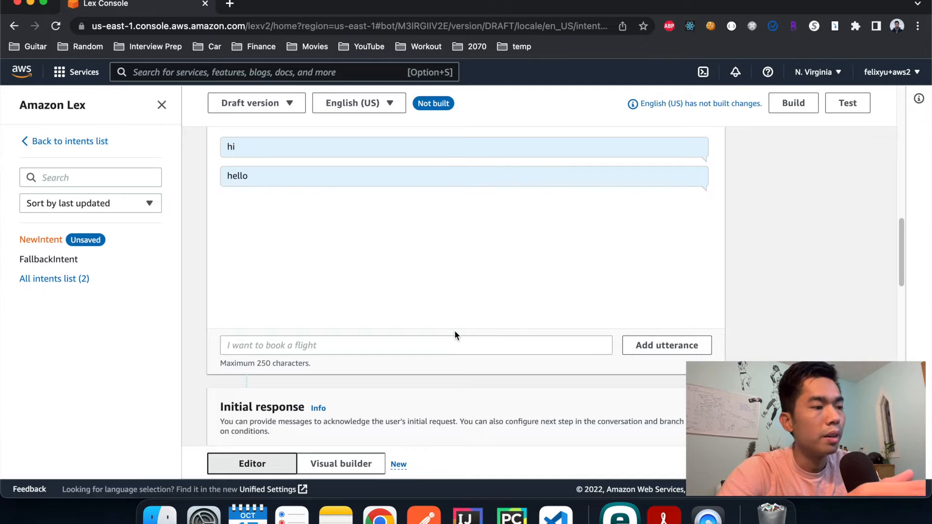
# - Begin the closing response message sent after fulfillment with "Hi, welcome to the amazing pizza store"
pyautogui.scroll(-7, 454, 330)
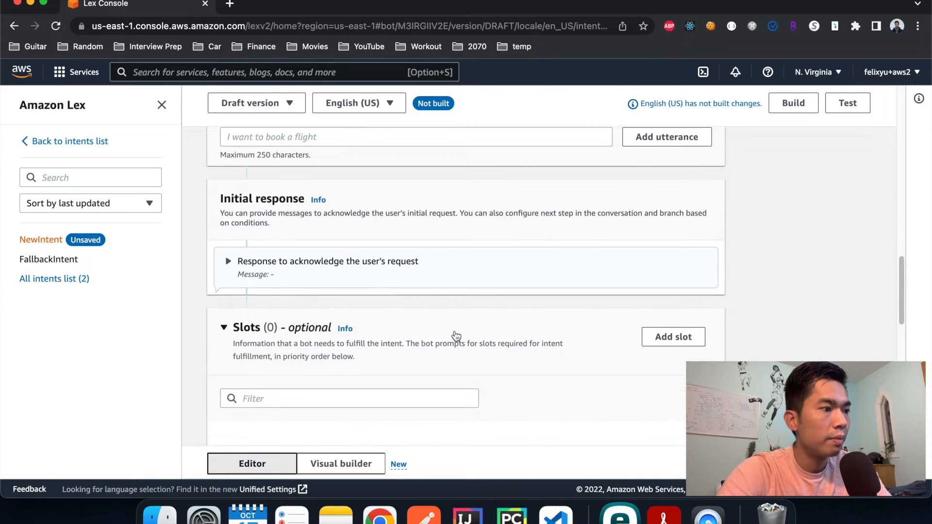
pyautogui.scroll(-7, 455, 331)
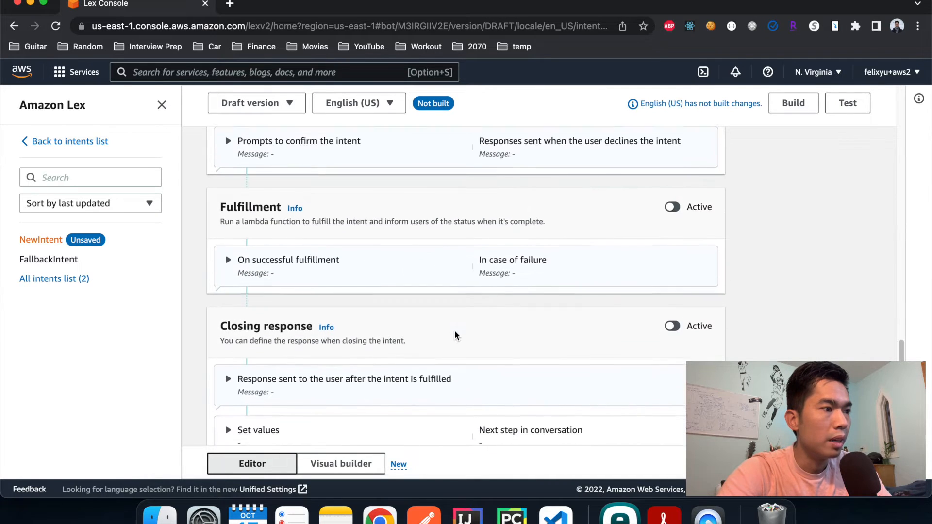
pyautogui.scroll(-2, 456, 333)
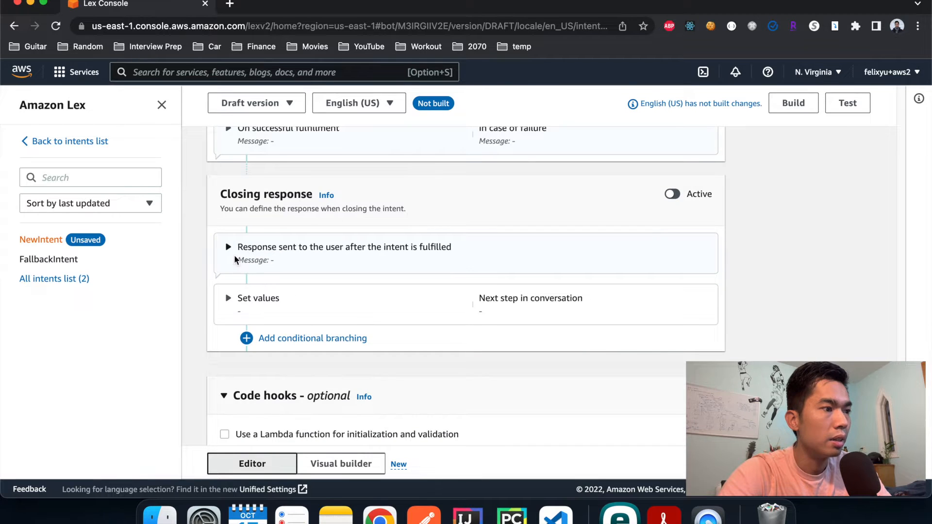
pyautogui.click(229, 247)
pyautogui.scroll(-1, 250, 257)
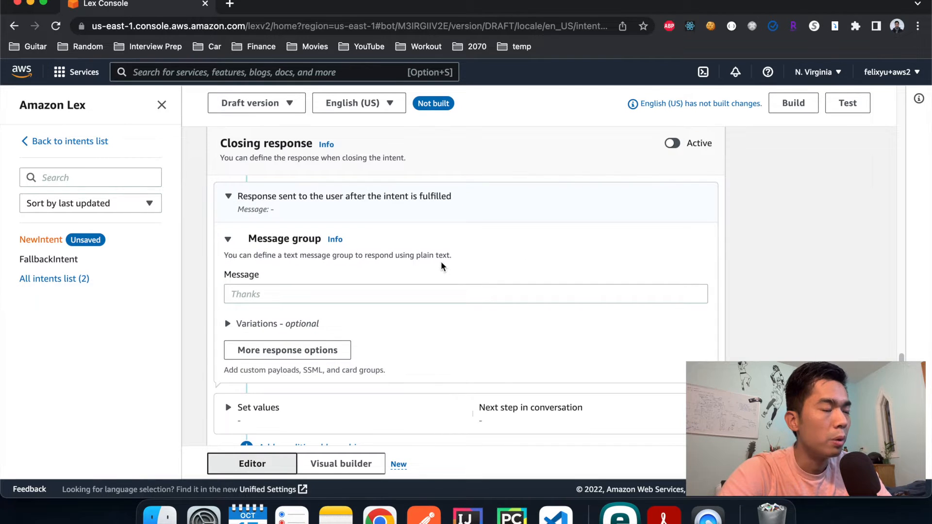
pyautogui.scroll(-1, 441, 261)
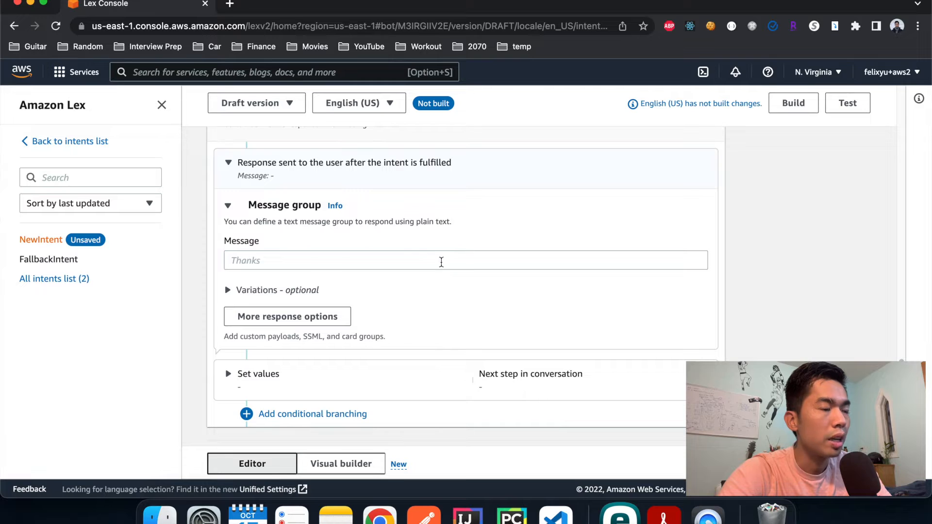
pyautogui.click(392, 263)
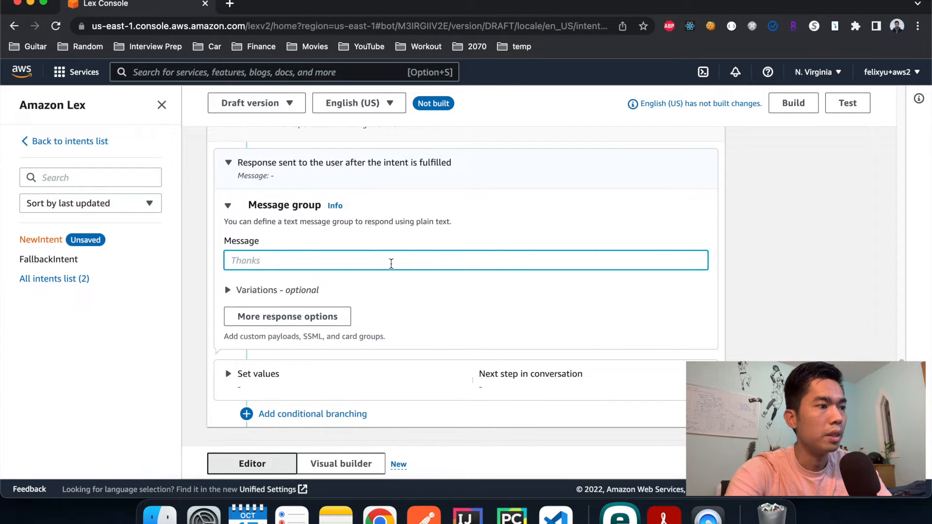
pyautogui.write('Hi')
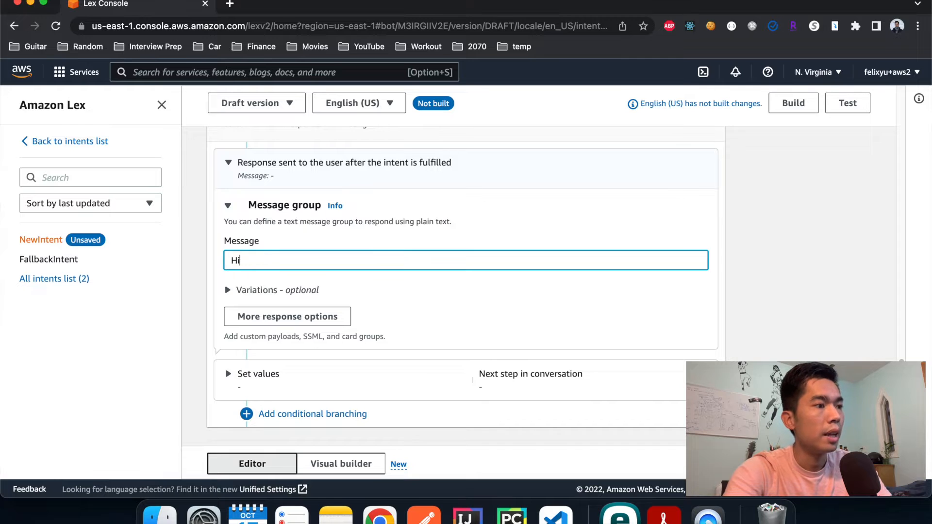
pyautogui.write(', welcome to the amazoi')
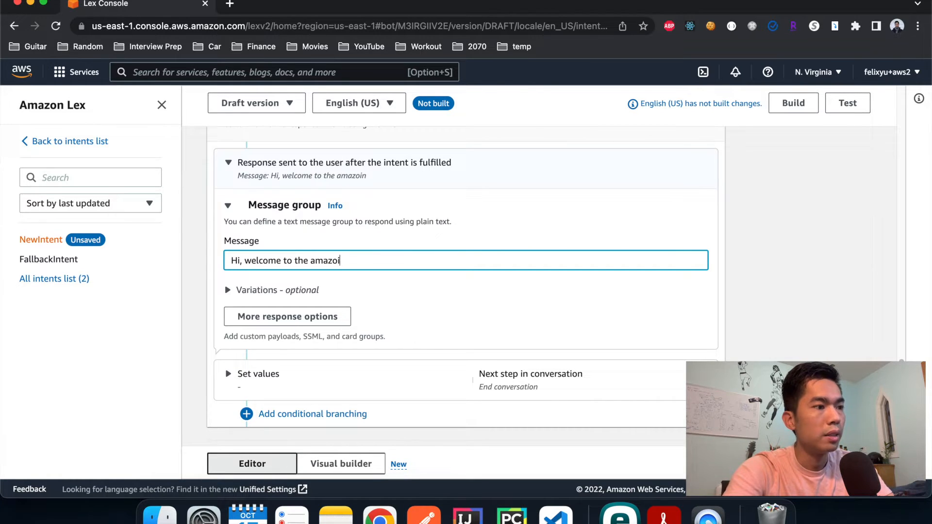
pyautogui.press('BackSpace')
pyautogui.press('BackSpace')
pyautogui.write('ing pizza store')
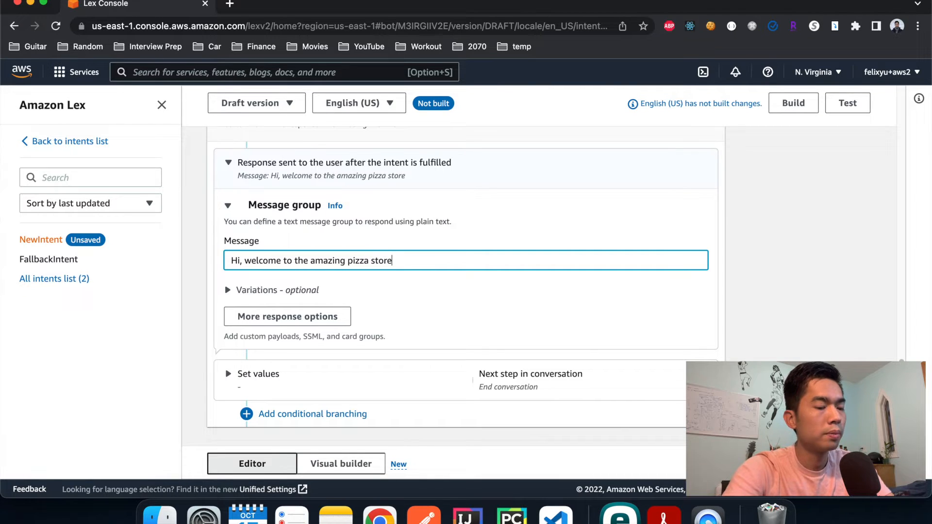
# - Extend the closing message with the bot's name introduction and "I can help you with you order. Would you like to order pizza or drinks?"
pyautogui.write('. My name is')
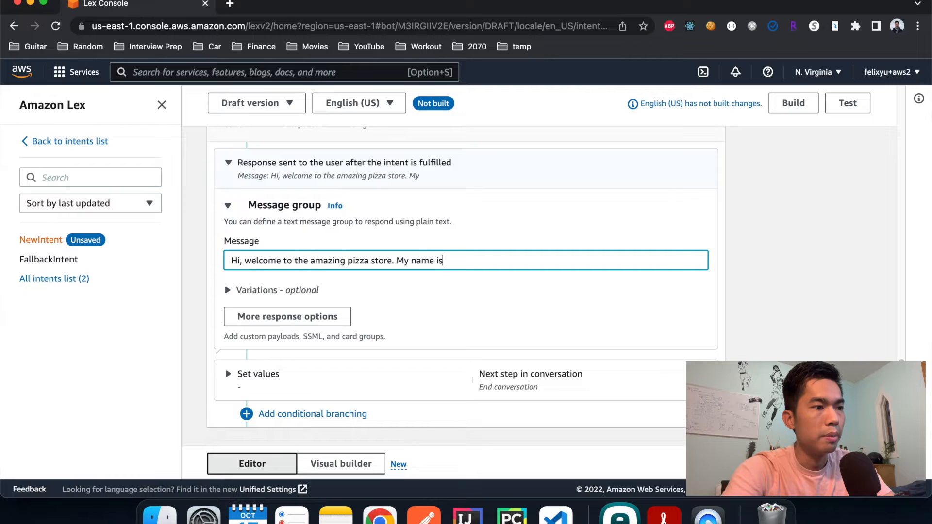
pyautogui.write(' Joanna')
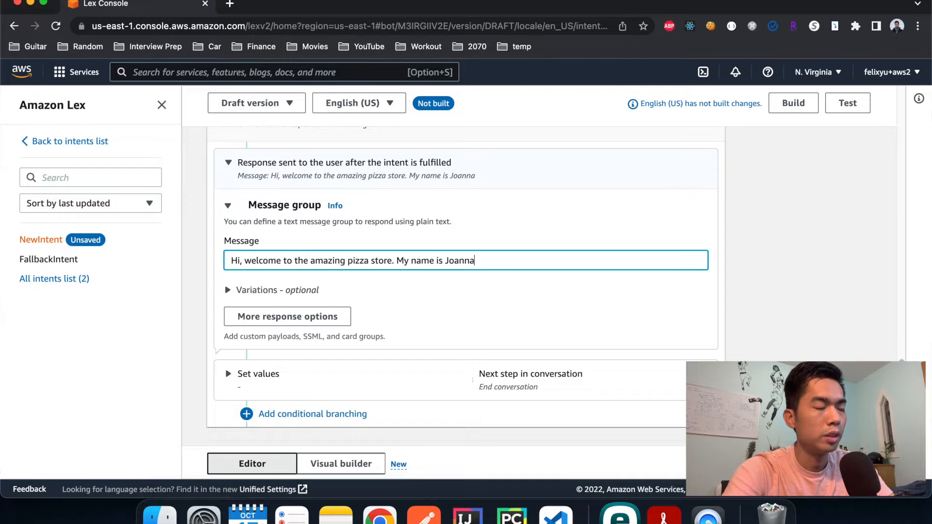
pyautogui.write('. I can help you with ')
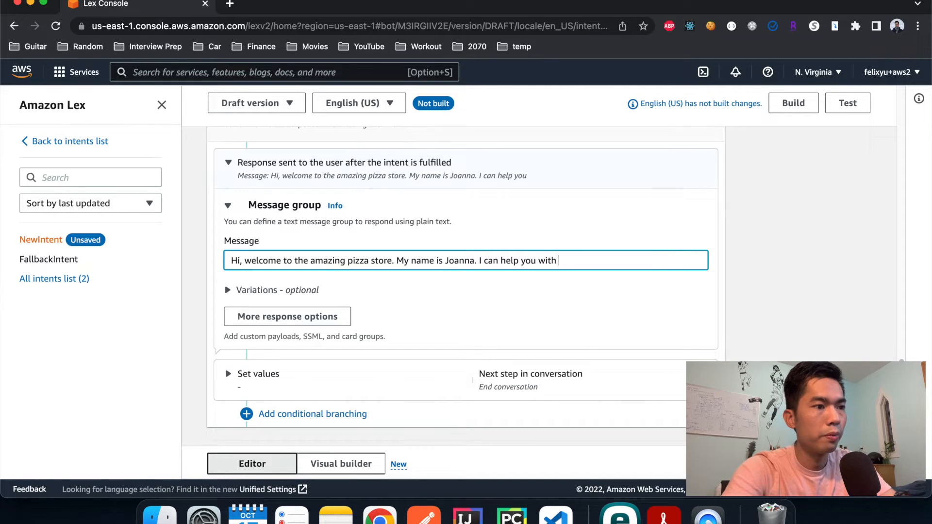
pyautogui.write('you order. Would you like to order')
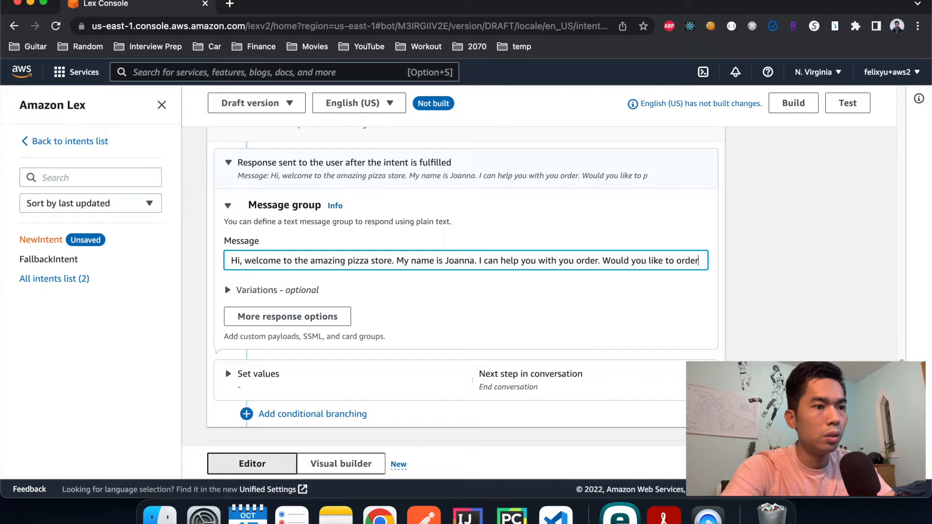
pyautogui.write(' pizza or drinks?')
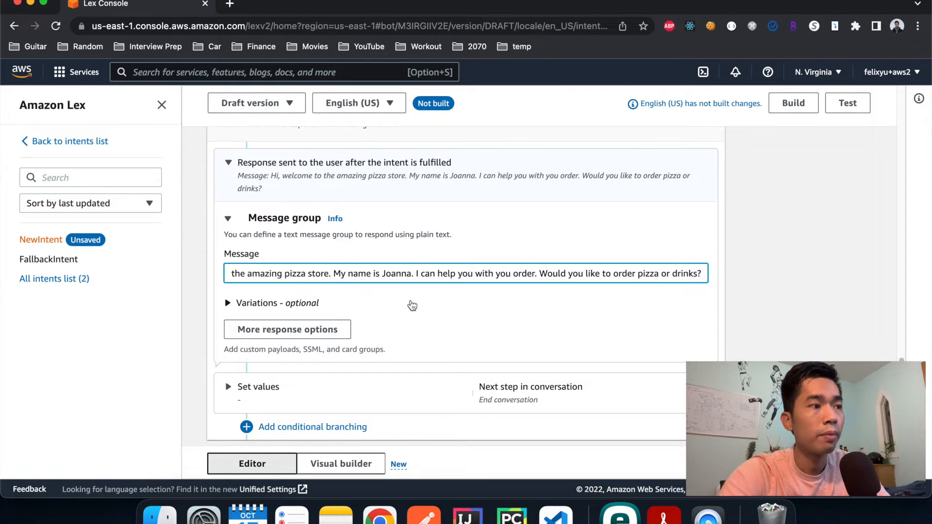
# - Review the Greeting intent's sample utterances alongside its closing response message
pyautogui.scroll(2, 412, 305)
pyautogui.scroll(15, 412, 304)
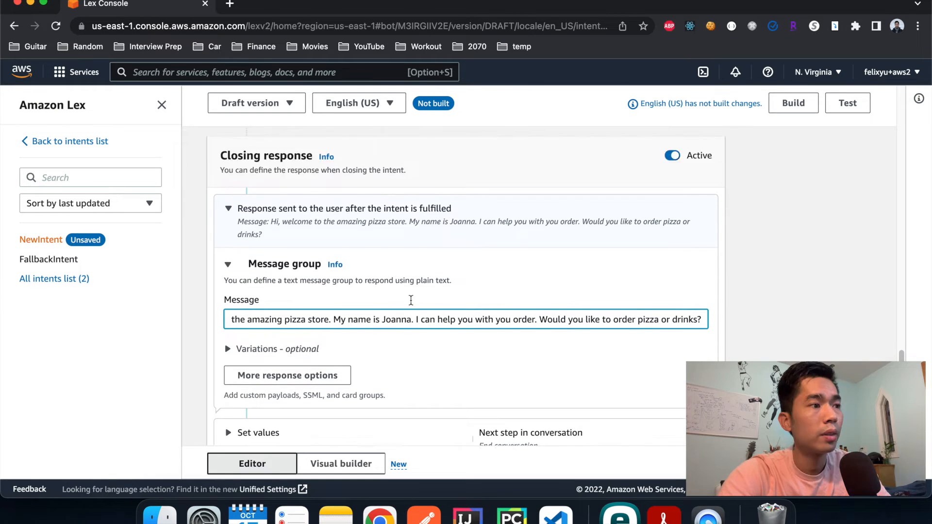
pyautogui.scroll(-1, 411, 347)
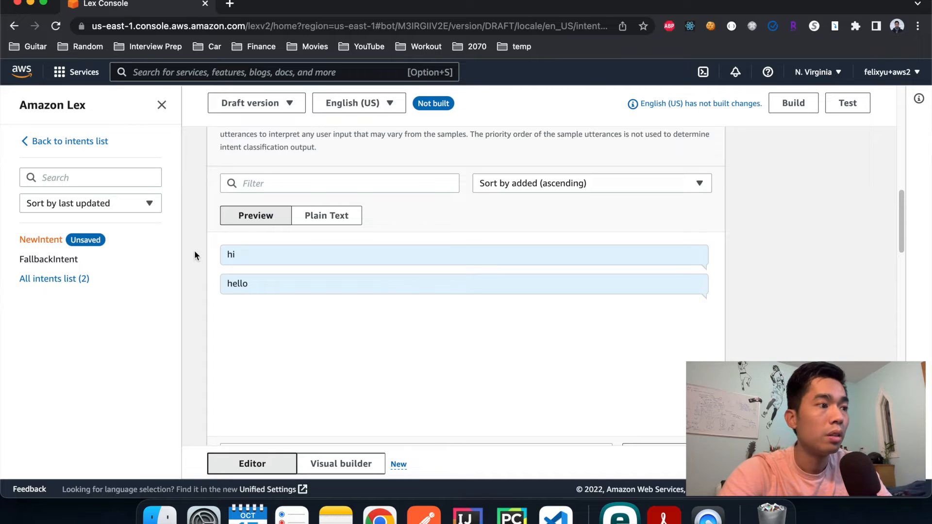
pyautogui.click(253, 289)
pyautogui.click(271, 319)
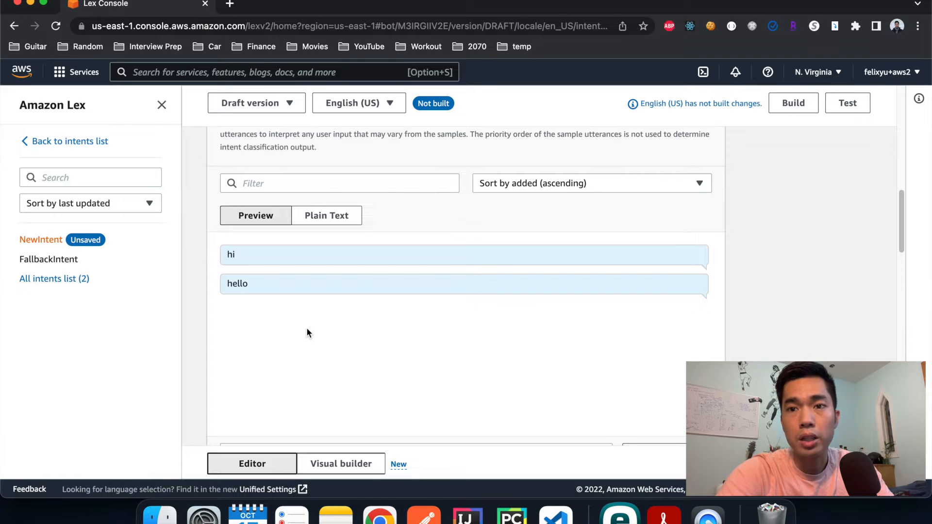
pyautogui.scroll(-2, 306, 327)
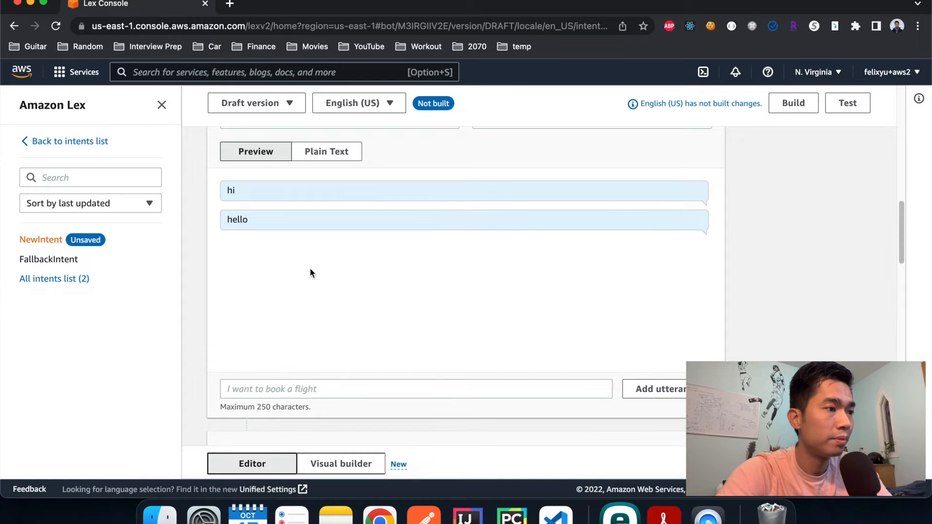
pyautogui.scroll(-15, 311, 271)
pyautogui.scroll(10, 310, 267)
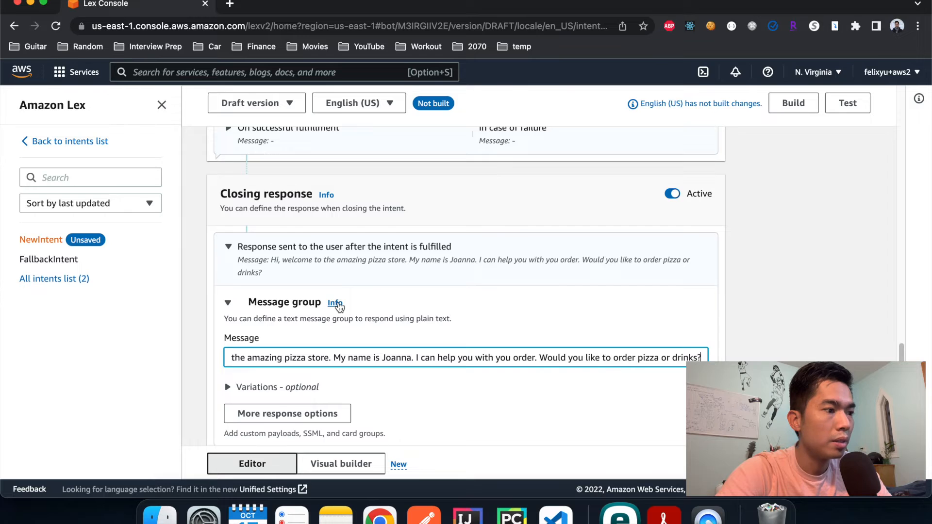
# - Add a first variation of the closing message that begins "Ayoo. we come to the shop bruh."
pyautogui.scroll(-2, 333, 301)
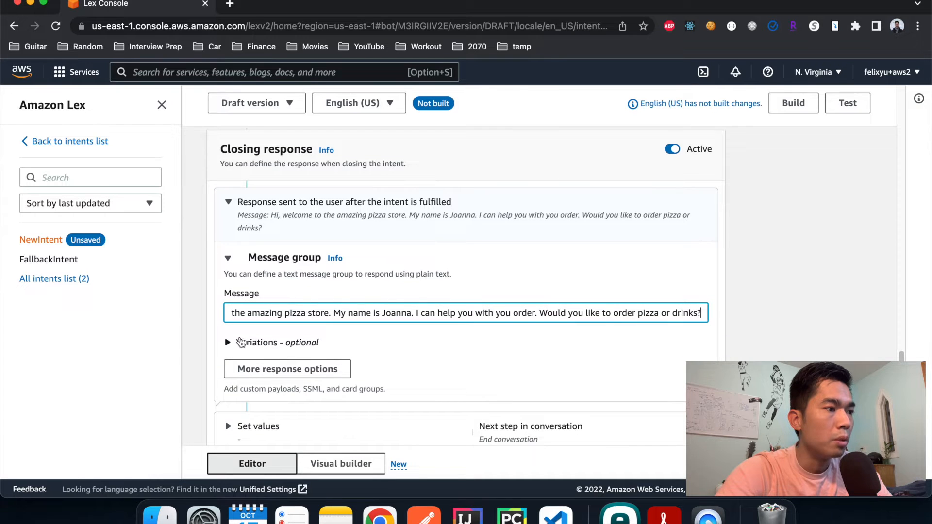
pyautogui.click(228, 342)
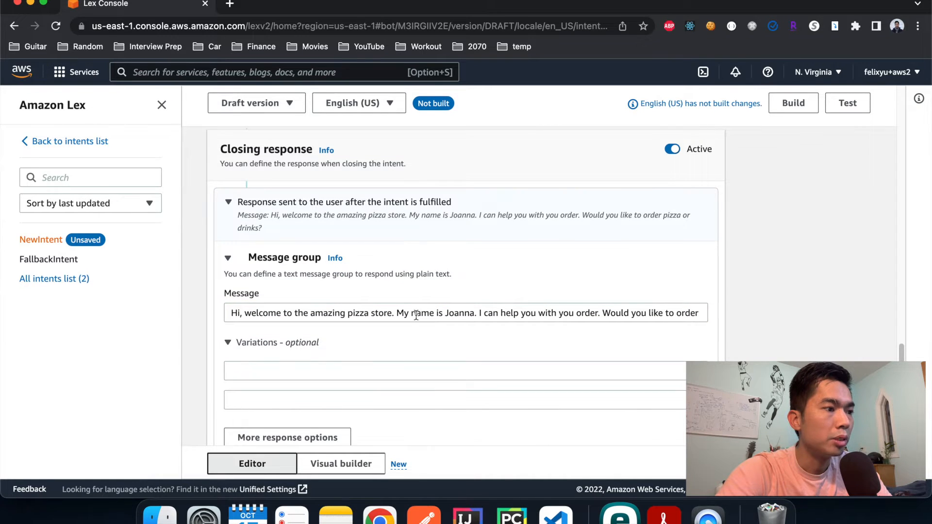
pyautogui.scroll(-2, 418, 314)
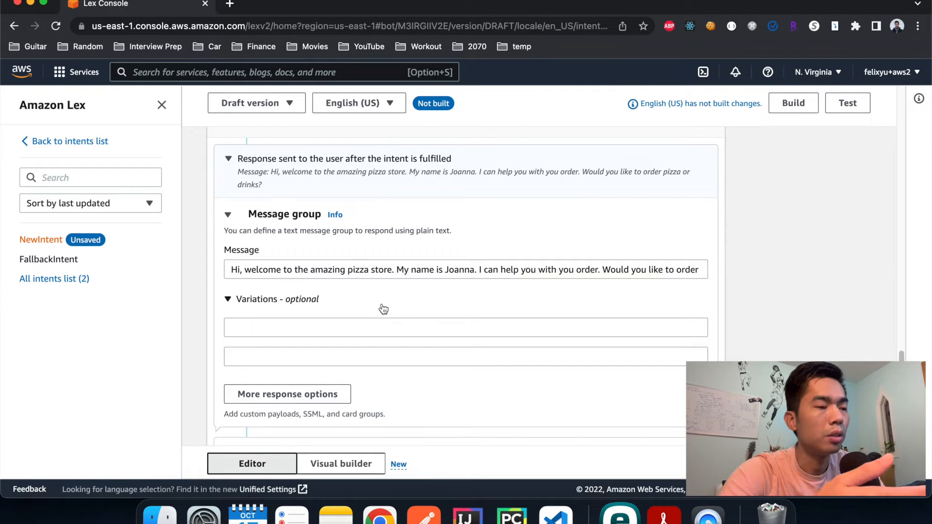
pyautogui.click(341, 324)
pyautogui.write('Ay')
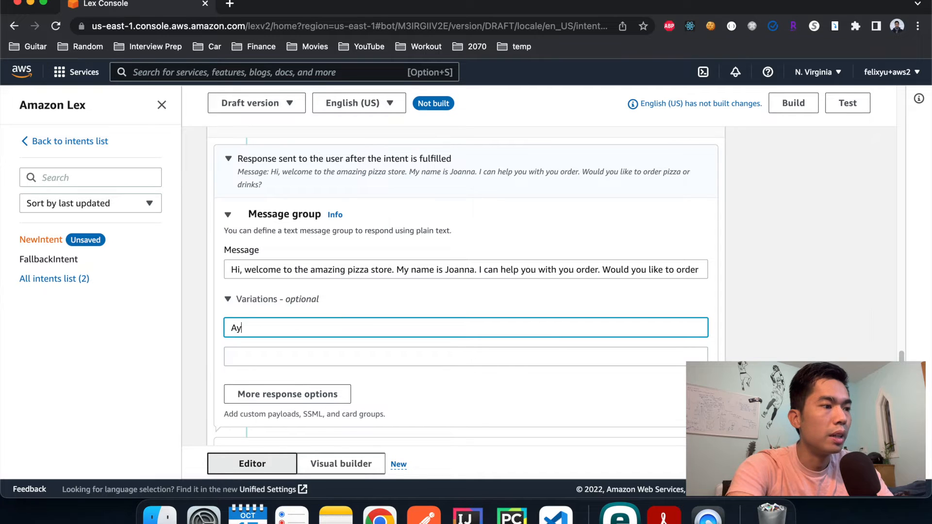
pyautogui.write('oo. we c')
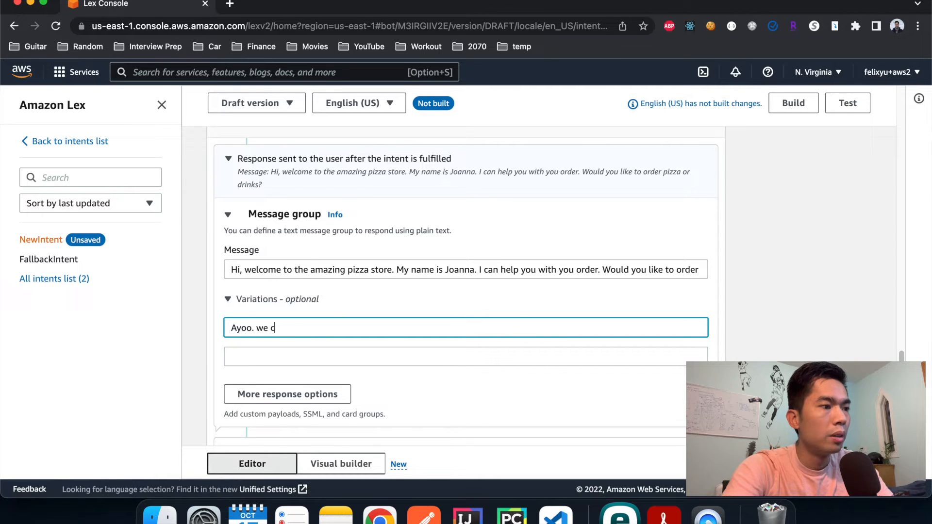
pyautogui.write('ome to the shop bruh')
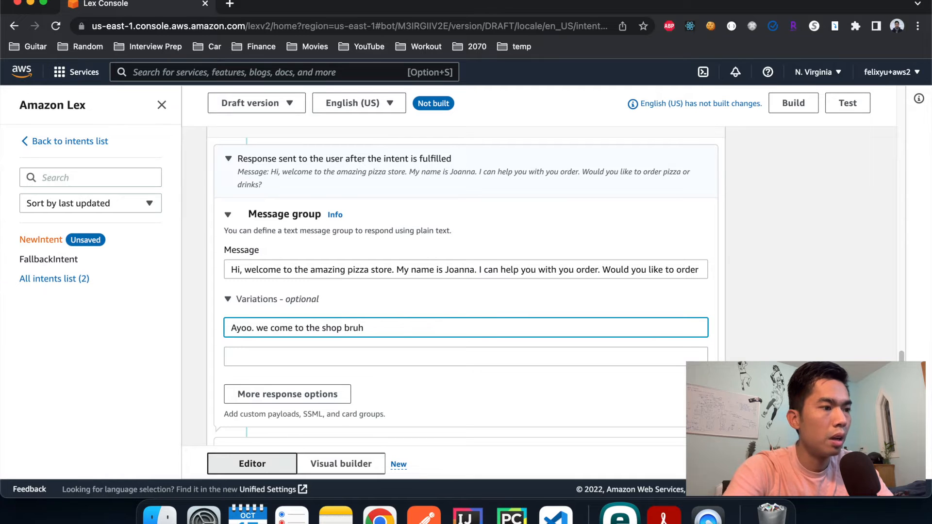
pyautogui.write('bruh. ')
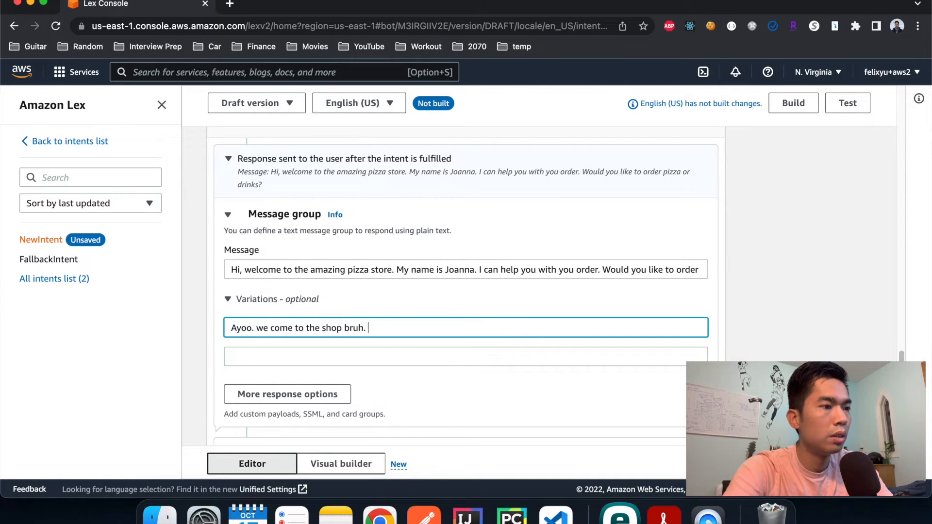
# - Complete the variation with the bot's name introduction and "I will help you with your order. Do you want pizza or drinks?"
pyautogui.write('My name is Joanna. ')
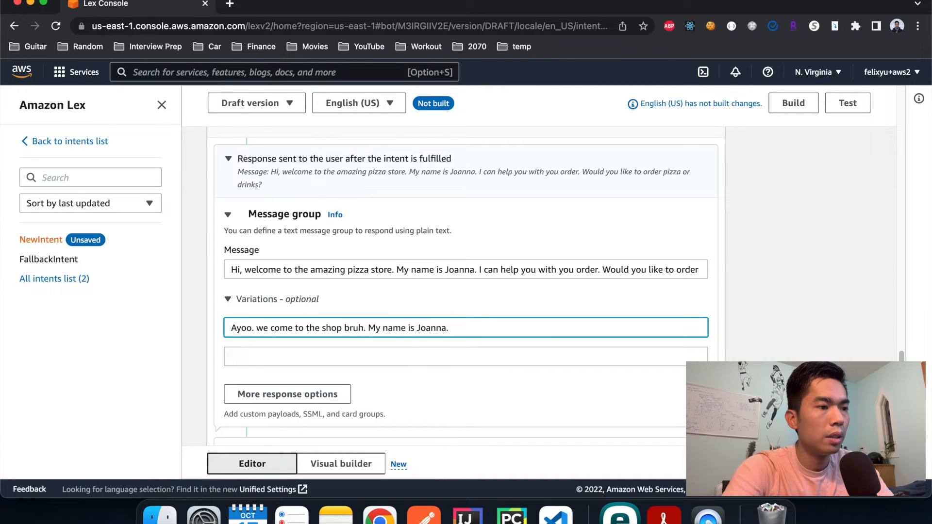
pyautogui.write('I will help you')
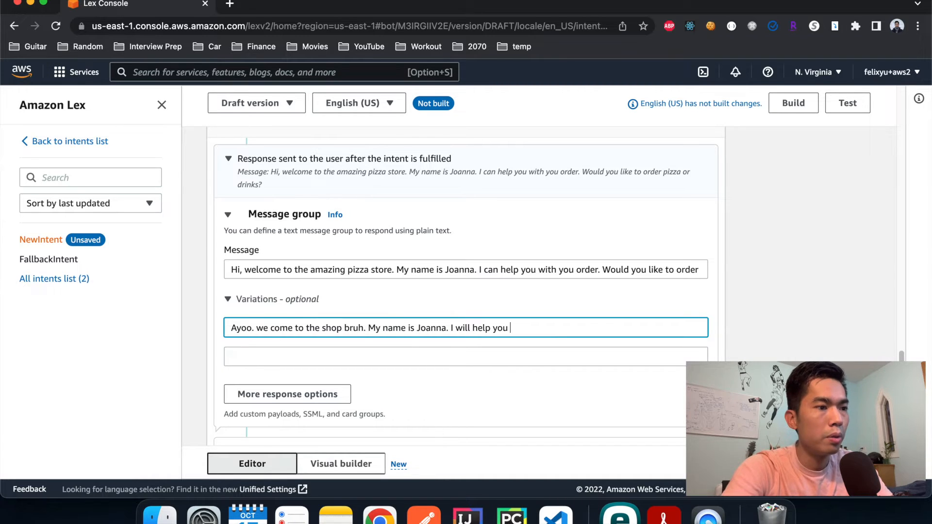
pyautogui.write(' with. your order')
pyautogui.press('BackSpace')
pyautogui.press('BackSpace')
pyautogui.press('BackSpace')
pyautogui.press('BackSpace')
pyautogui.press('BackSpace')
pyautogui.press('BackSpace')
pyautogui.press('BackSpace')
pyautogui.press('BackSpace')
pyautogui.press('BackSpace')
pyautogui.press('BackSpace')
pyautogui.press('BackSpace')
pyautogui.press('BackSpace')
pyautogui.write('your order. Do you ')
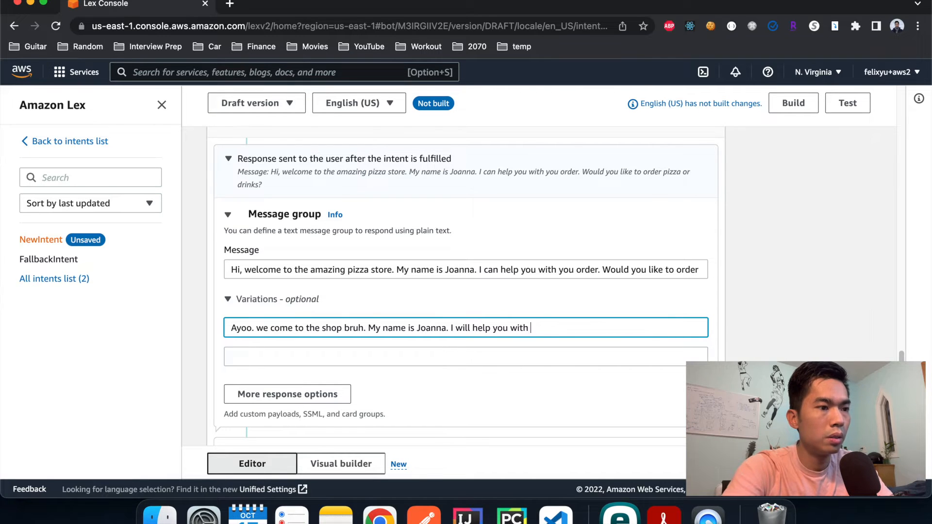
pyautogui.write('want pizza or drinks?')
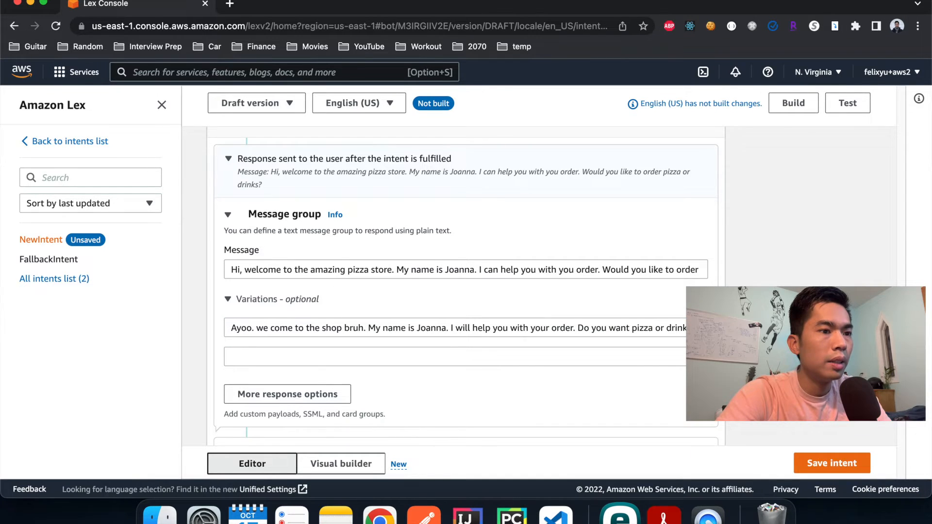
# - Save the Greeting intent with its utterances and closing response
pyautogui.scroll(-5, 466, 286)
pyautogui.scroll(-3, 466, 287)
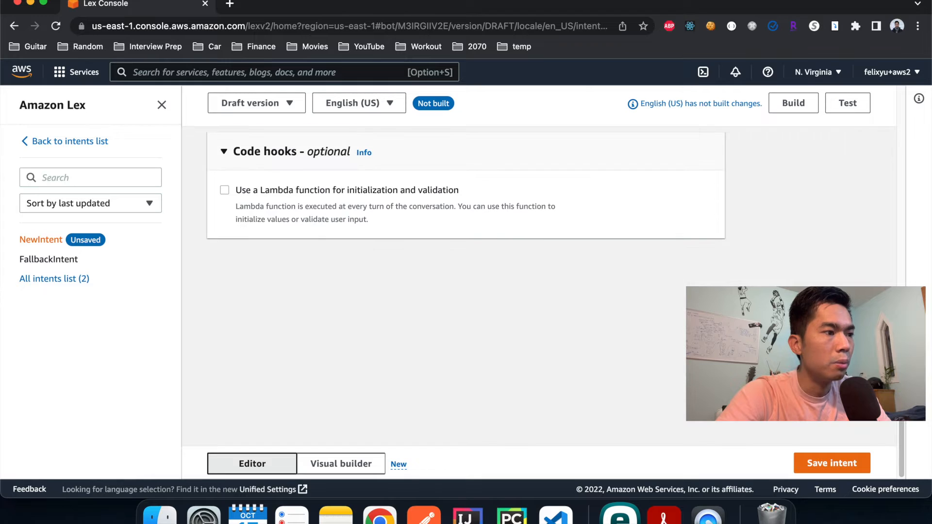
pyautogui.click(839, 464)
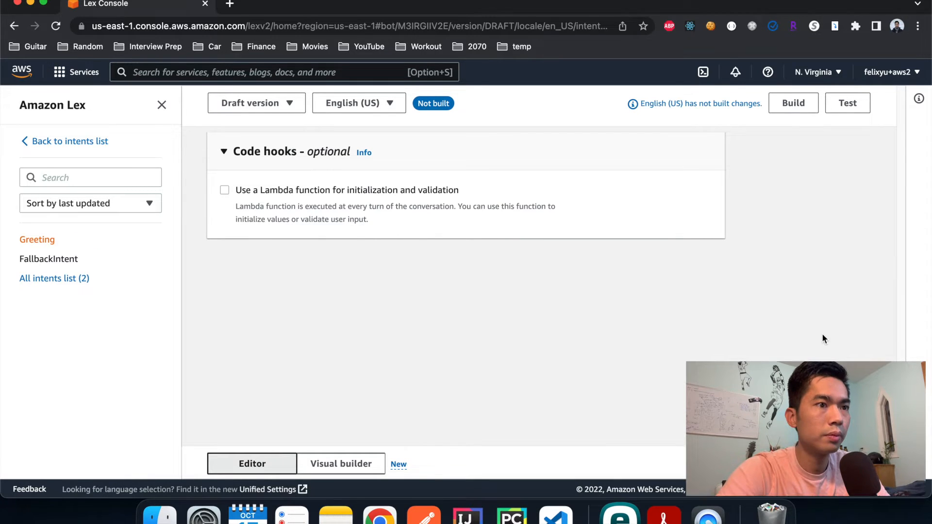
# - Build the bot's English (US) language and open the test chat for the draft version
pyautogui.scroll(15, 822, 335)
pyautogui.scroll(10, 822, 338)
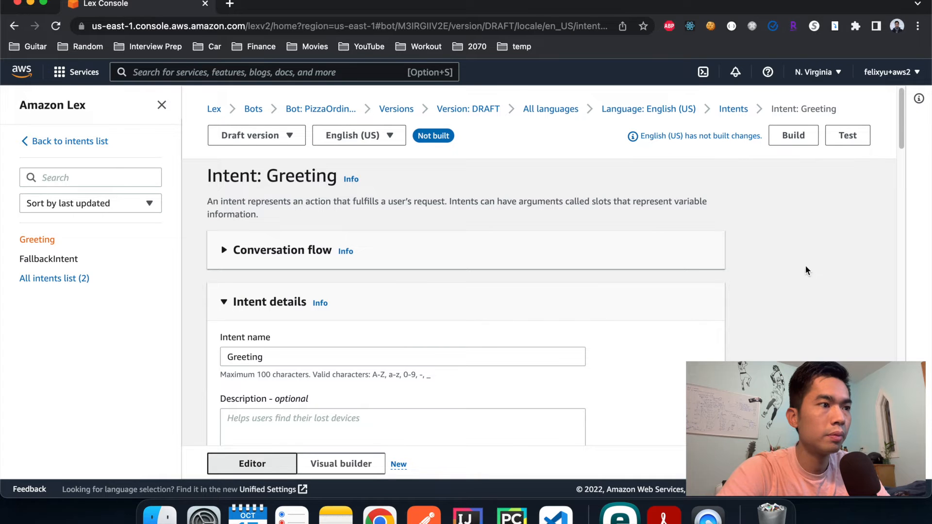
pyautogui.click(796, 136)
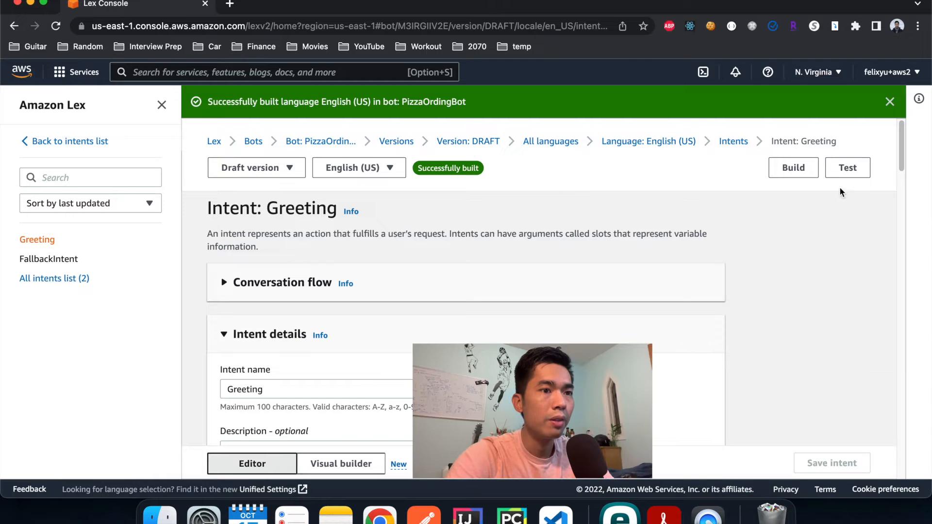
pyautogui.click(850, 169)
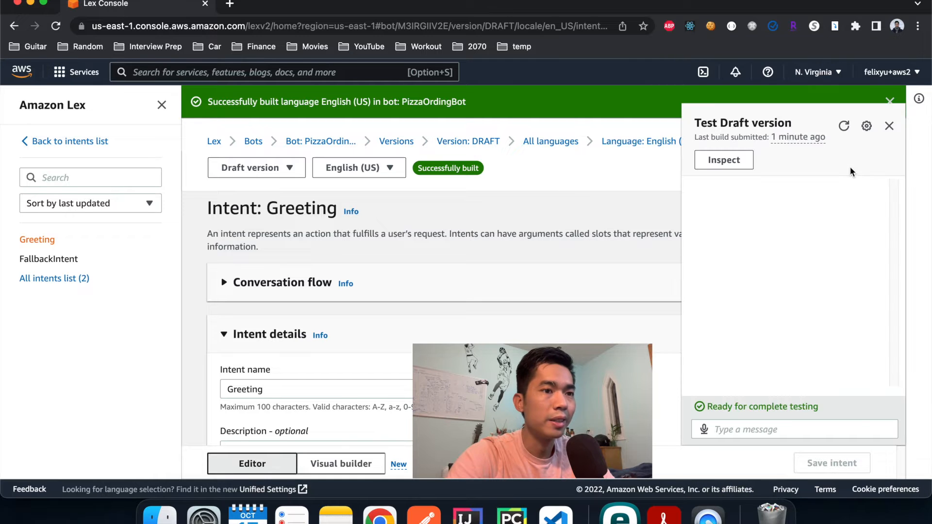
# - Test the draft bot's Greeting intent by sending "hi" several times and "hello", and close the test chat
pyautogui.click(760, 428)
pyautogui.write('hi')
pyautogui.press('Return')
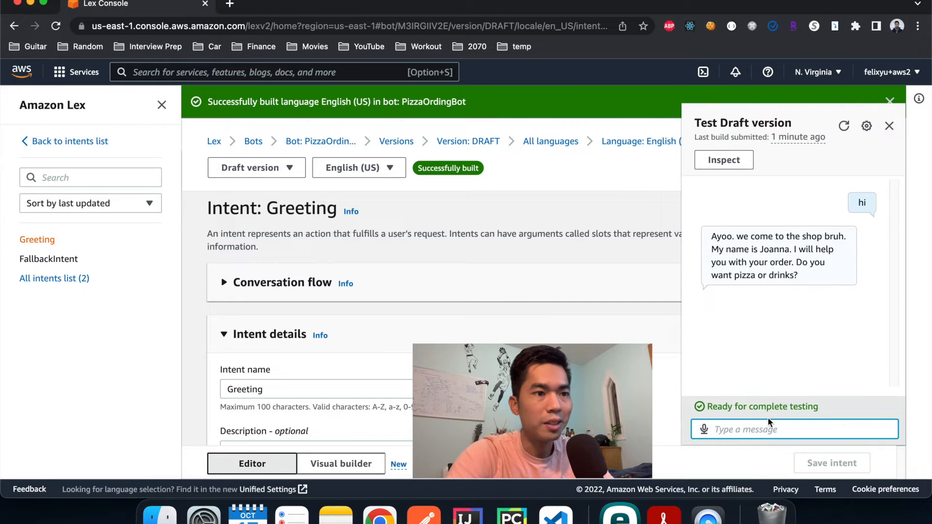
pyautogui.write('hi')
pyautogui.press('Return')
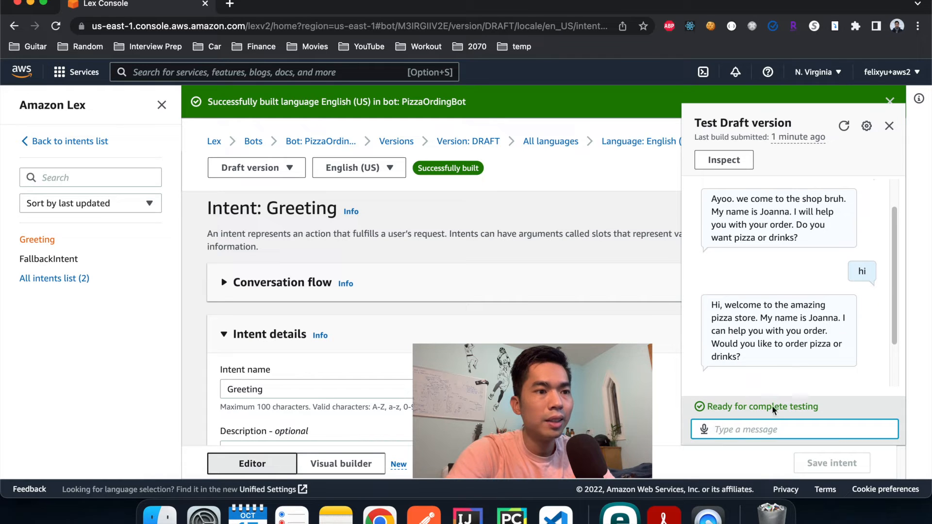
pyautogui.write('hi')
pyautogui.press('Return')
pyautogui.write('hello')
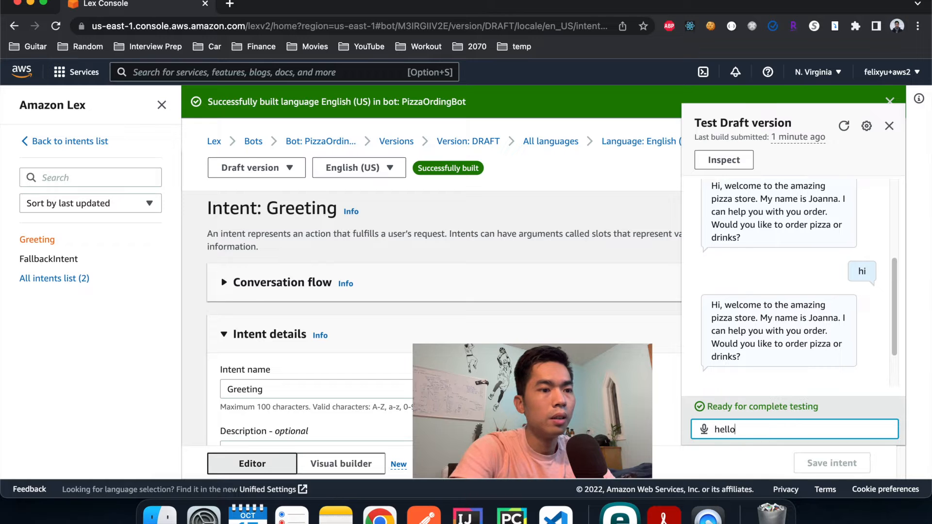
pyautogui.press('Return')
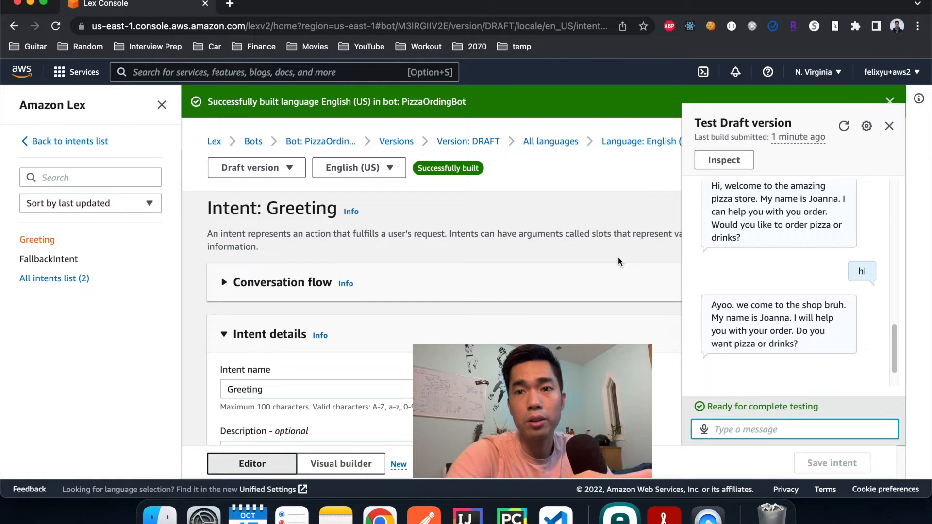
pyautogui.click(889, 127)
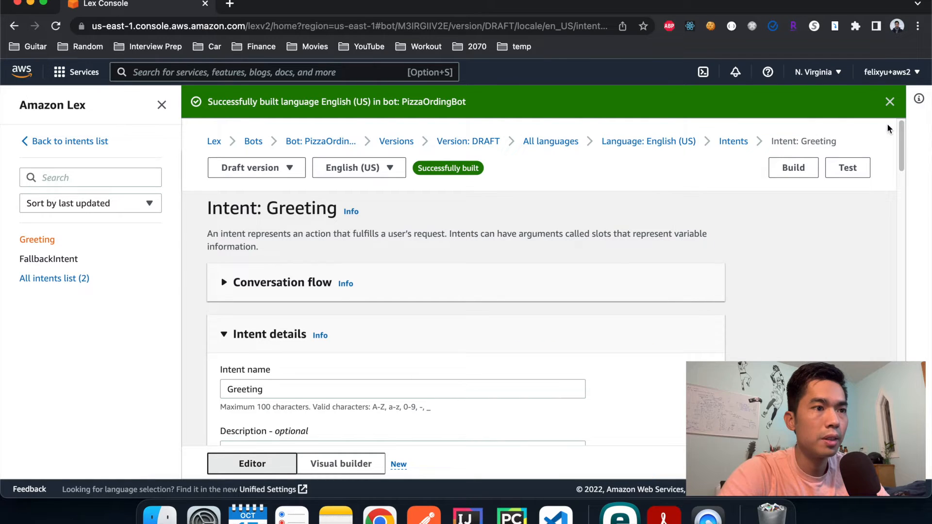
# - Add an empty intent named PizzaOrdering to the bot
pyautogui.click(733, 141)
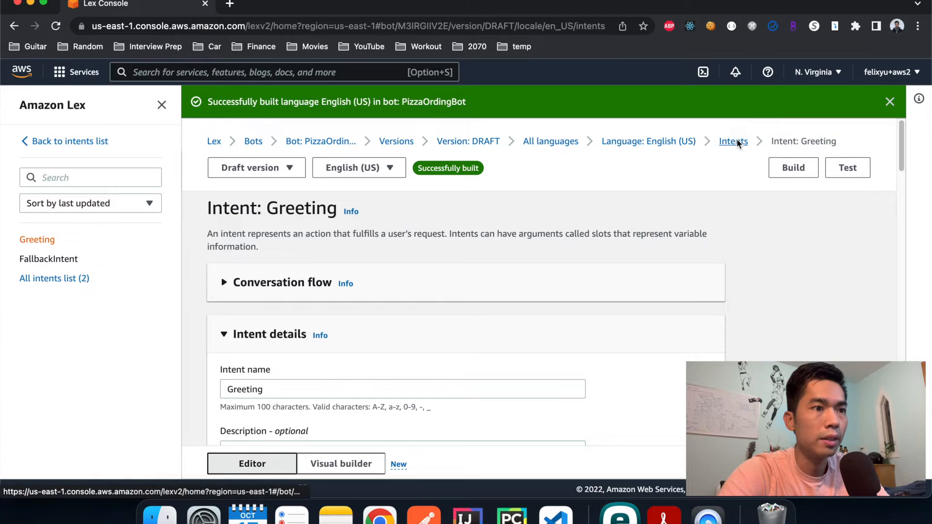
pyautogui.click(815, 228)
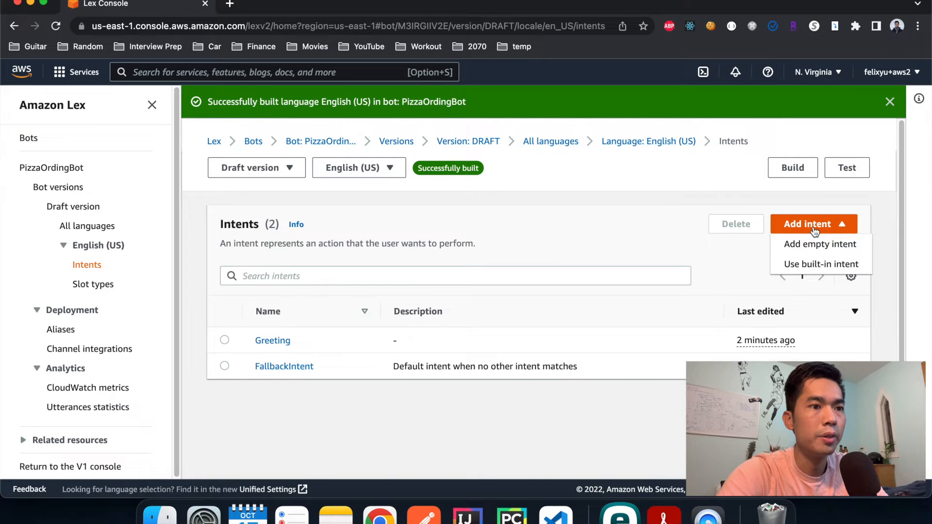
pyautogui.click(818, 244)
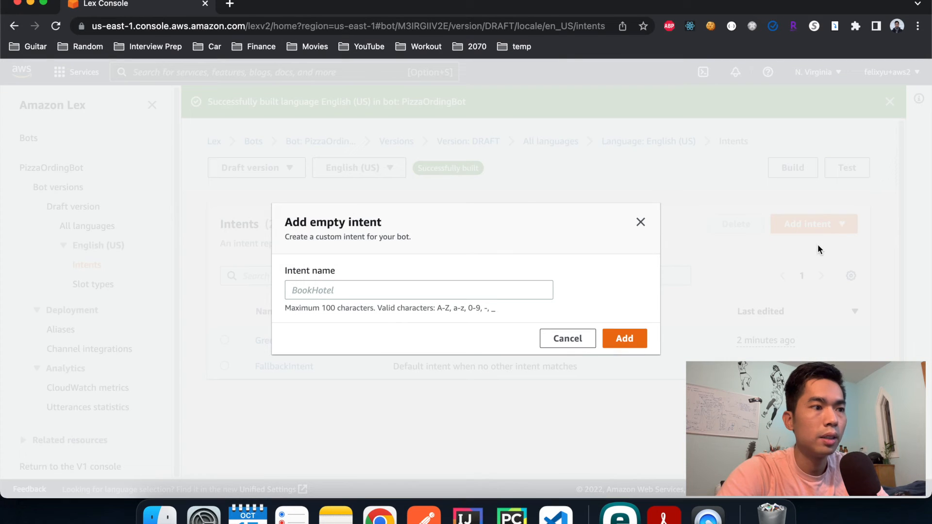
pyautogui.click(356, 290)
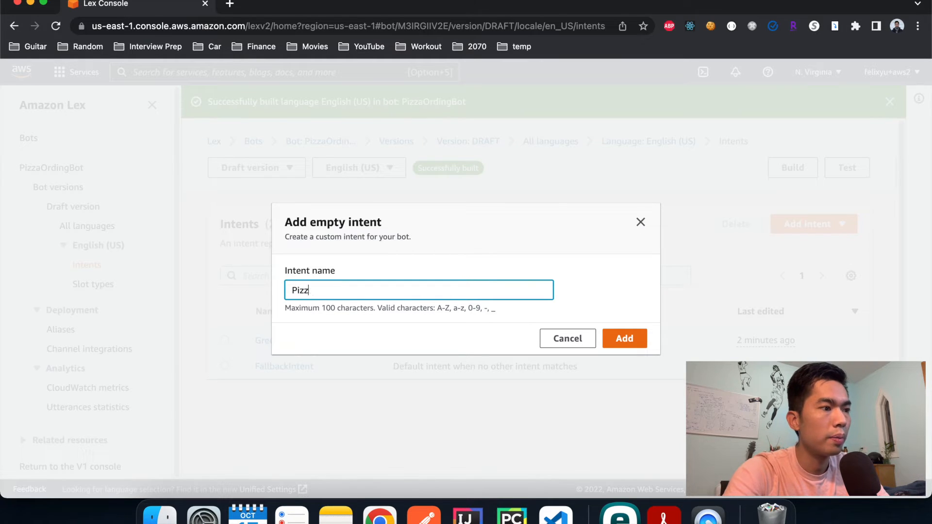
pyautogui.click(628, 338)
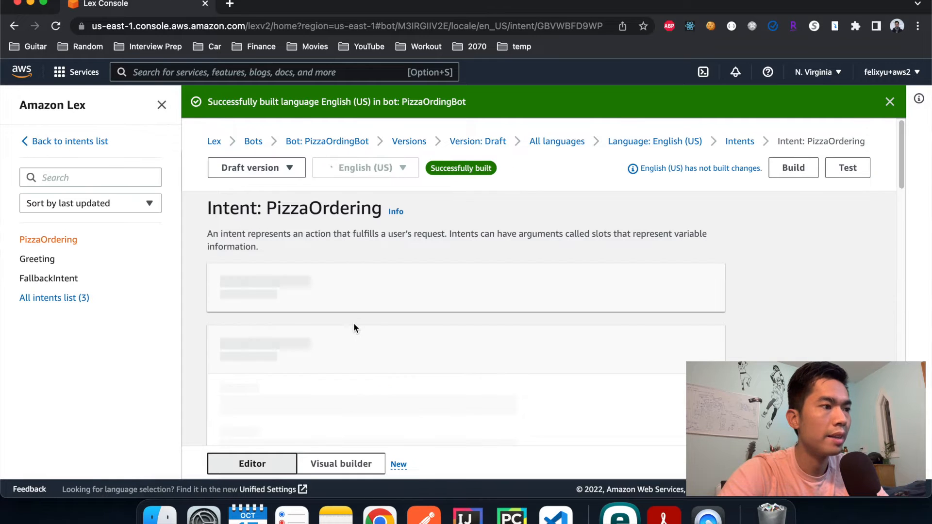
# - Add the sample utterances "pizza" and "i want pizza" to the PizzaOrdering intent
pyautogui.scroll(-10, 355, 329)
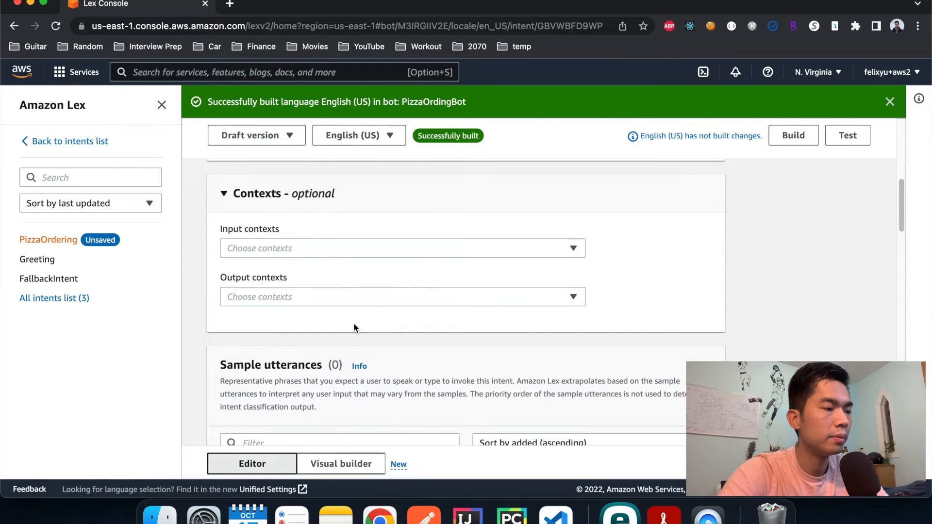
pyautogui.scroll(-1, 354, 325)
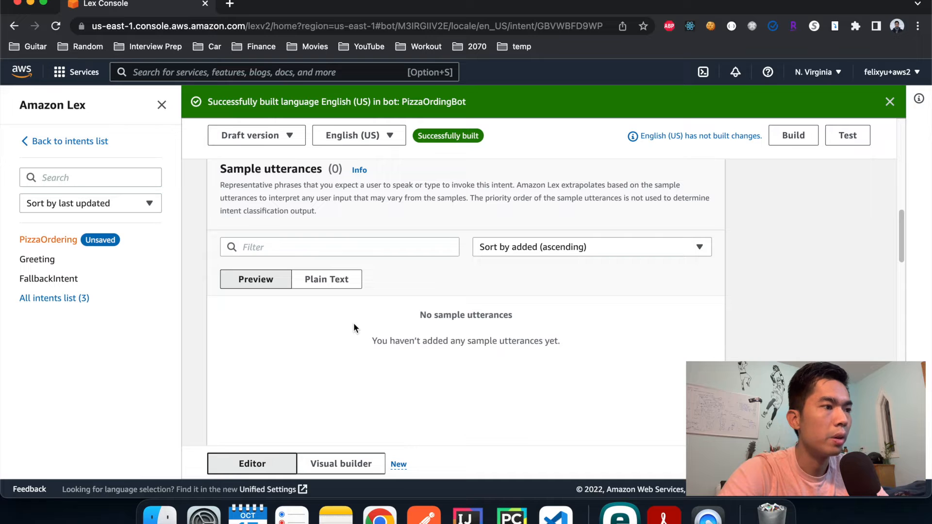
pyautogui.scroll(-1, 354, 324)
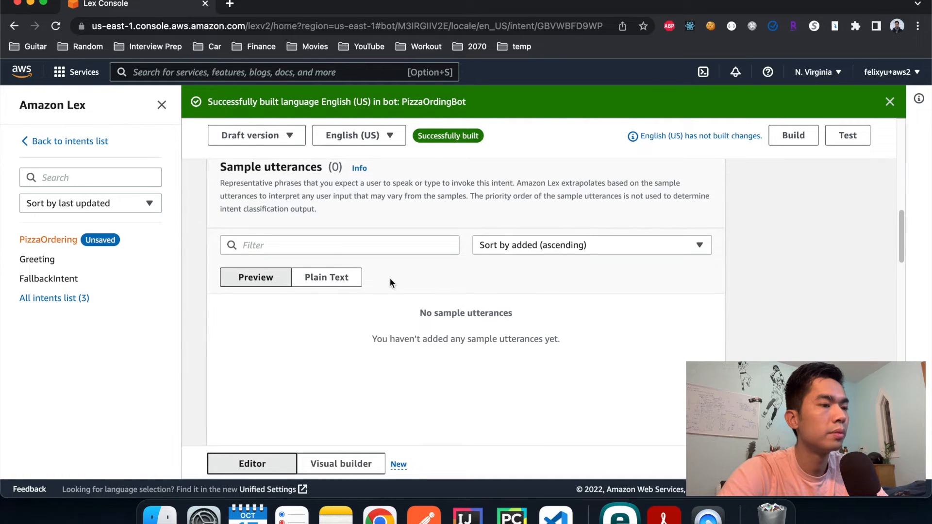
pyautogui.scroll(-5, 390, 282)
pyautogui.scroll(1, 388, 252)
pyautogui.click(385, 224)
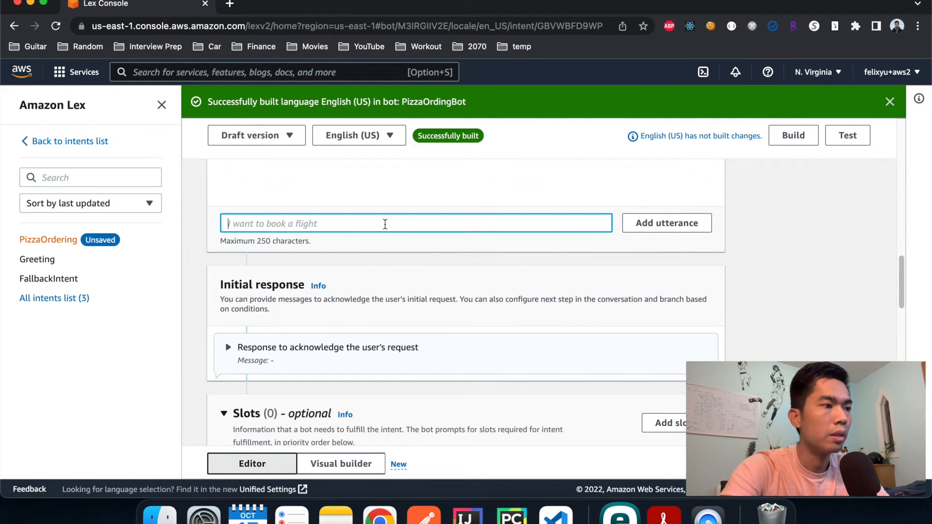
pyautogui.write('pizza')
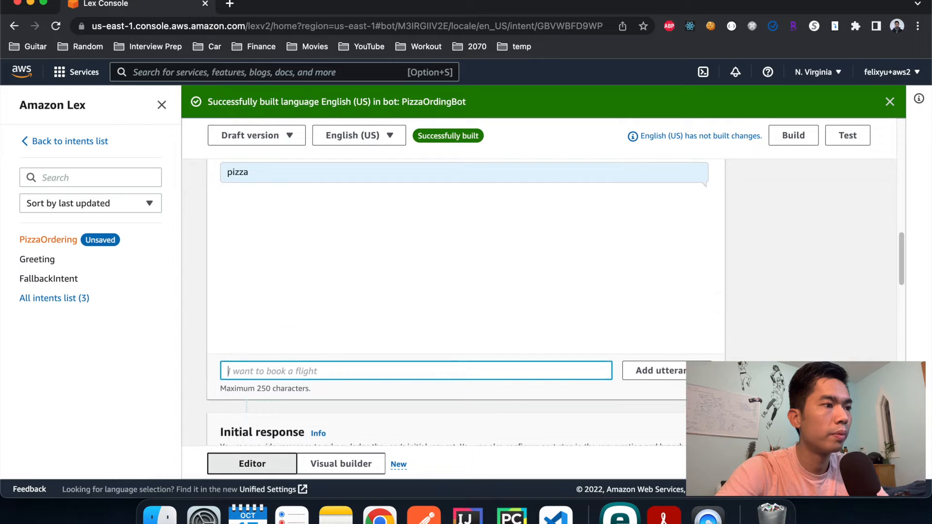
pyautogui.write('i wan')
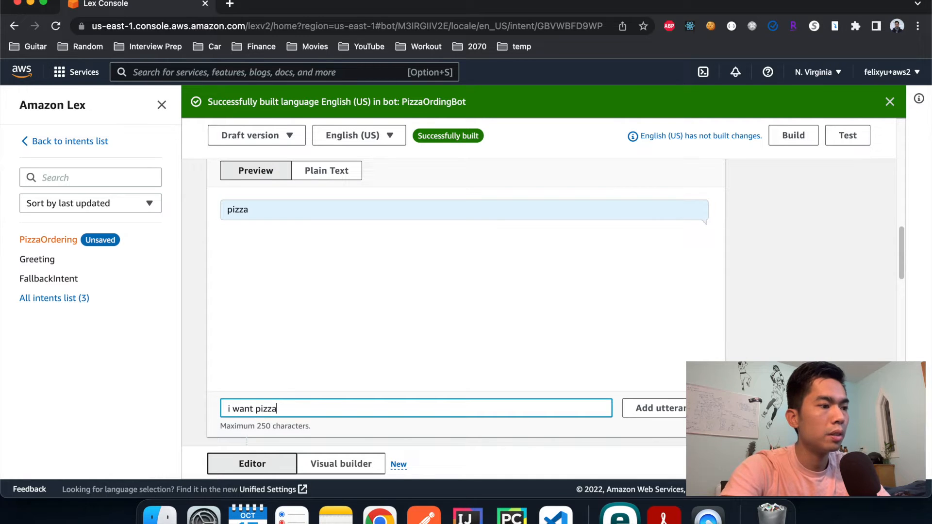
pyautogui.write('t pizza')
pyautogui.press('Return')
# - Add the sample utterances "order pizza" and "i would like to order pizza" to the PizzaOrdering intent
pyautogui.write('order pizza')
pyautogui.press('Return')
pyautogui.write('i would like to order piz')
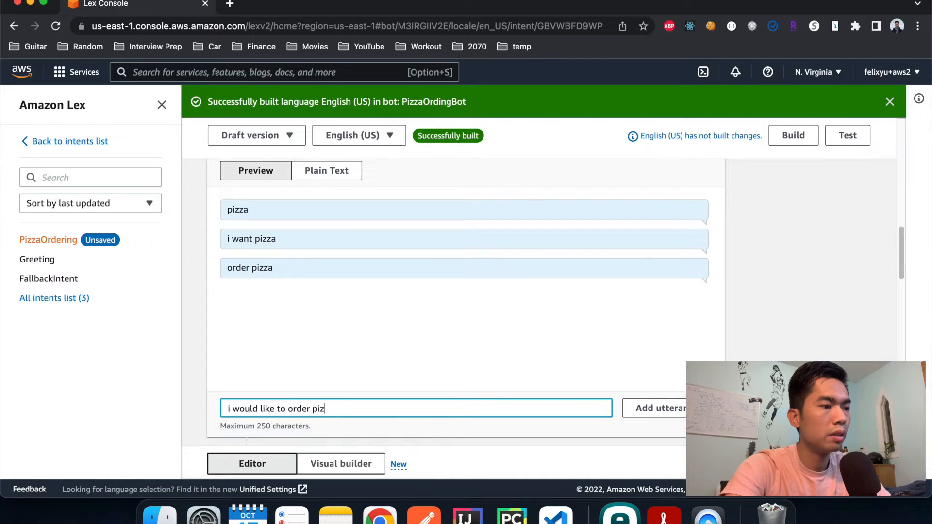
pyautogui.write('za')
pyautogui.press('Return')
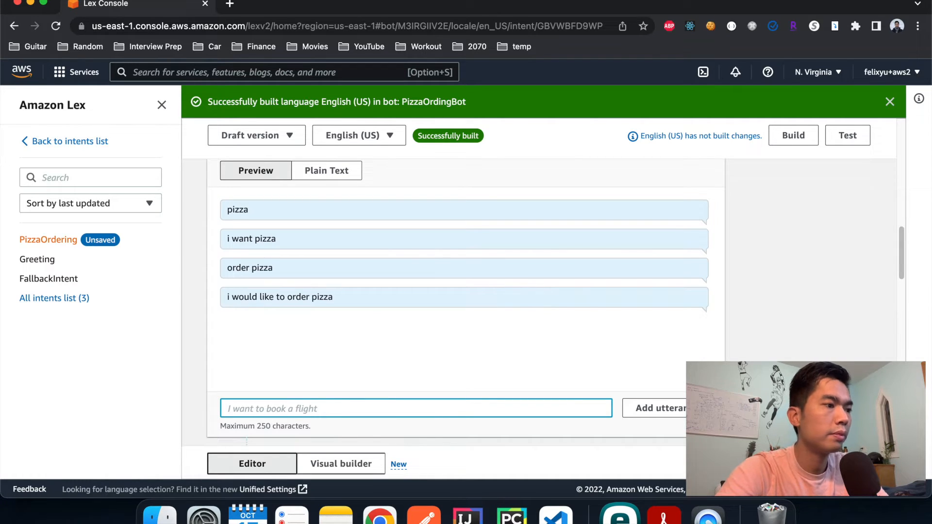
# - Set the intent's initial response message to "Got it. I will help you order some pizza." and save the intent
pyautogui.scroll(-4, 419, 345)
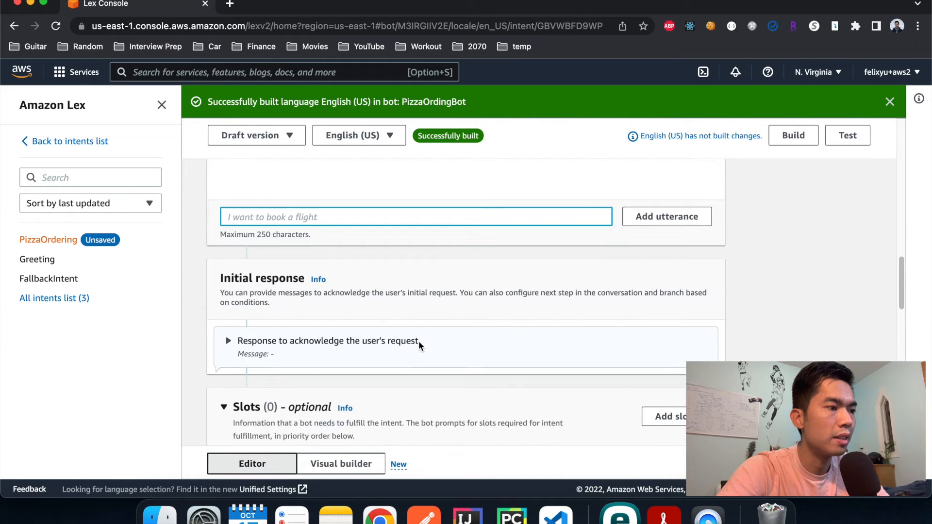
pyautogui.scroll(-1, 418, 341)
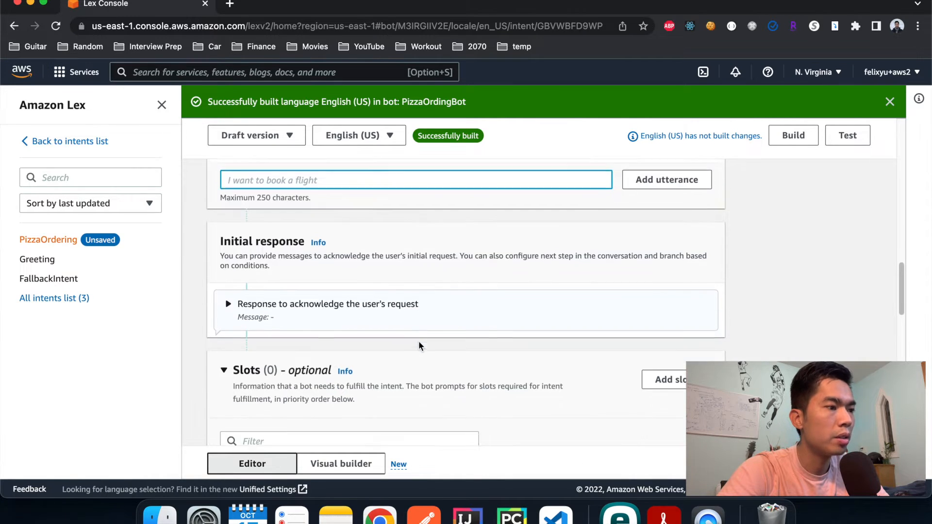
pyautogui.scroll(1, 420, 346)
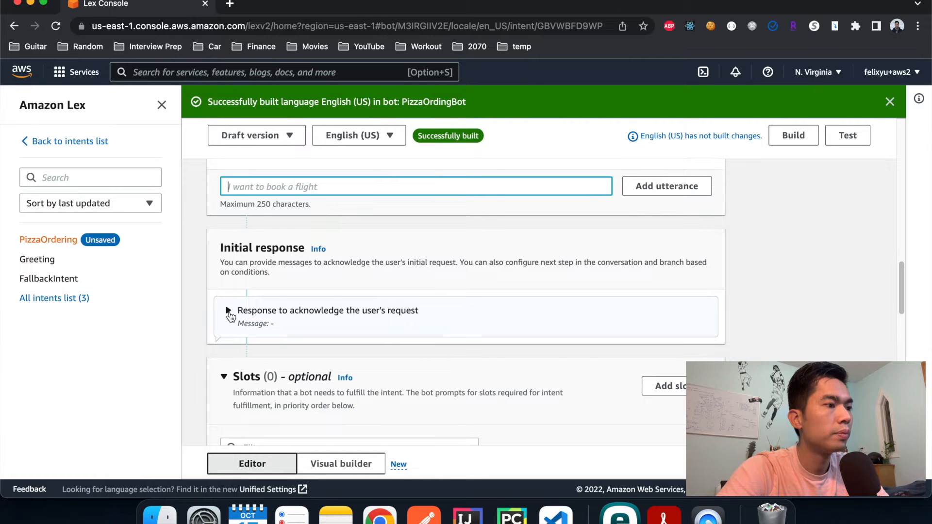
pyautogui.click(229, 311)
pyautogui.scroll(-2, 252, 313)
pyautogui.click(274, 311)
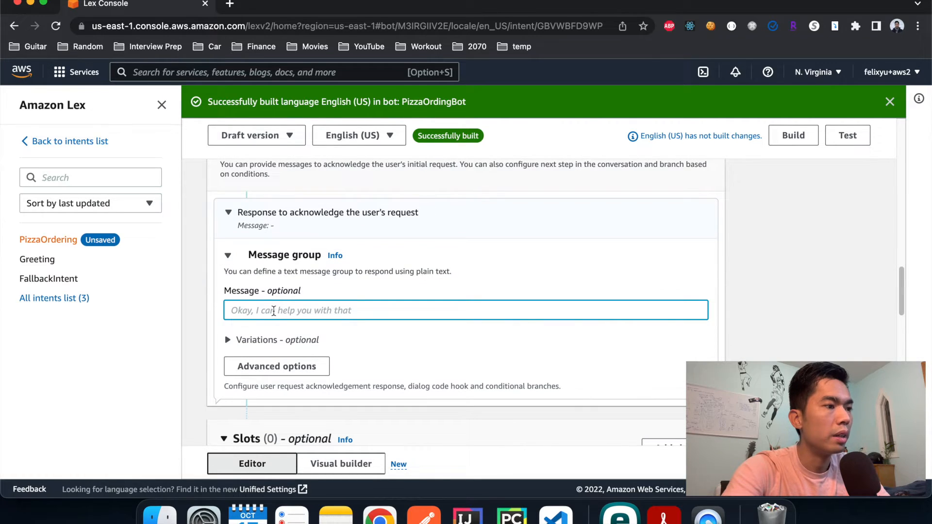
pyautogui.write('G')
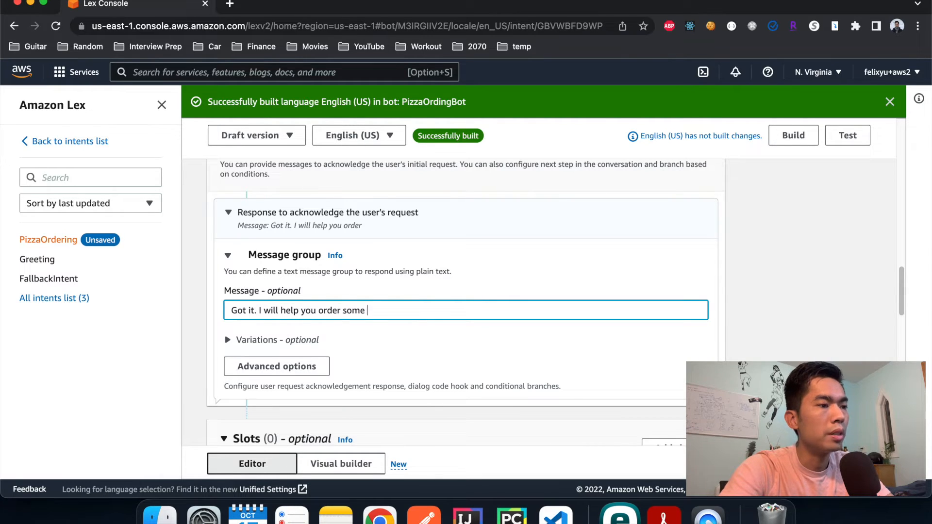
pyautogui.scroll(-3, 400, 315)
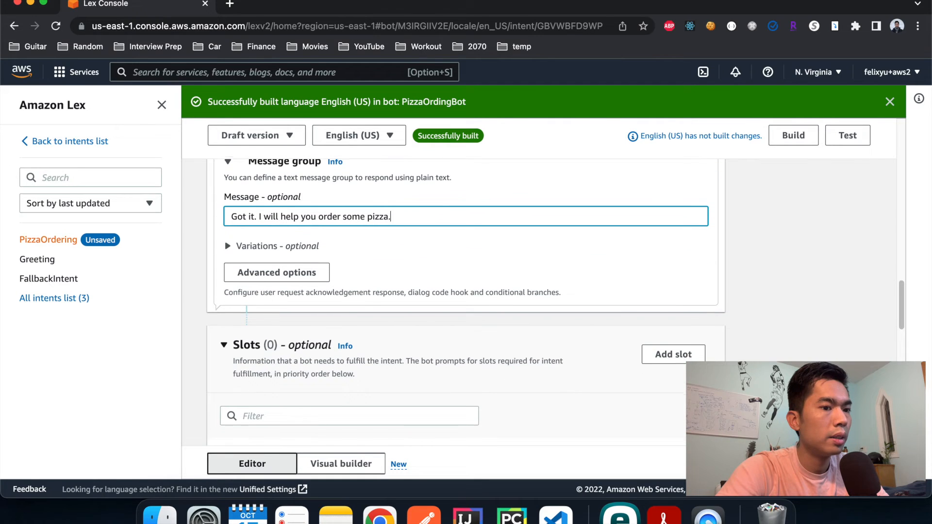
pyautogui.scroll(-3, 401, 318)
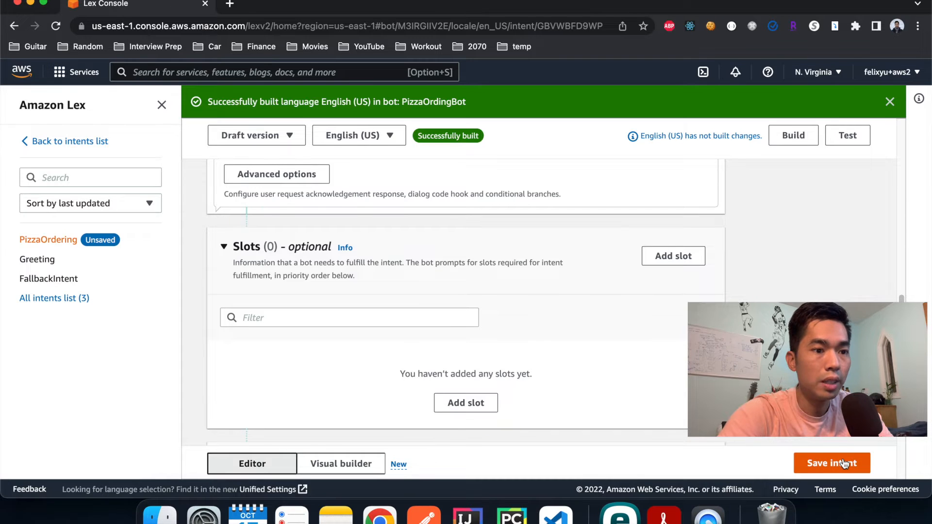
pyautogui.click(844, 464)
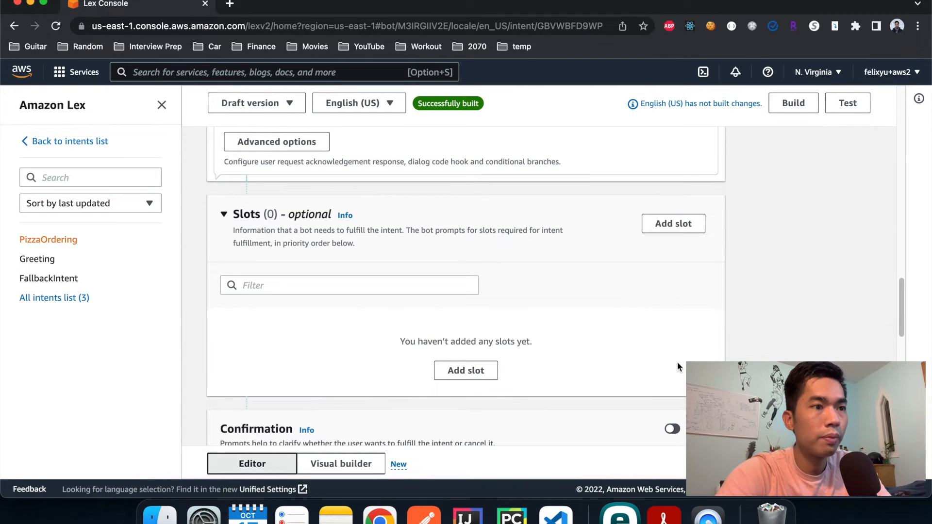
# - Add a blank slot type named SizeType to the bot's English (US) language
pyautogui.scroll(20, 678, 366)
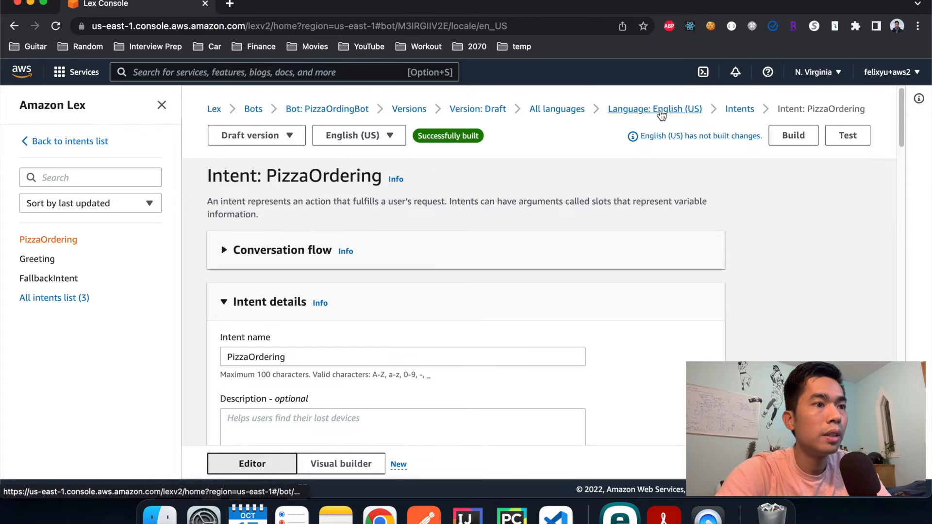
pyautogui.click(661, 111)
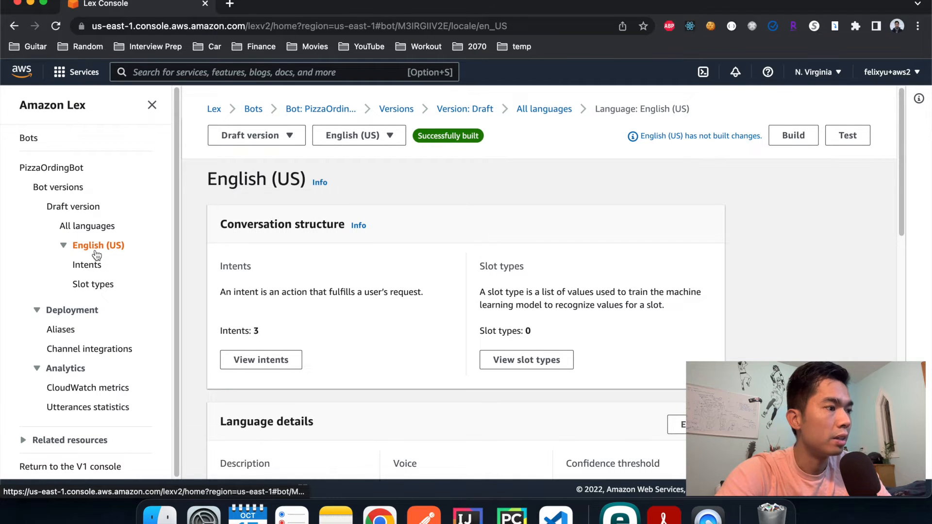
pyautogui.click(98, 286)
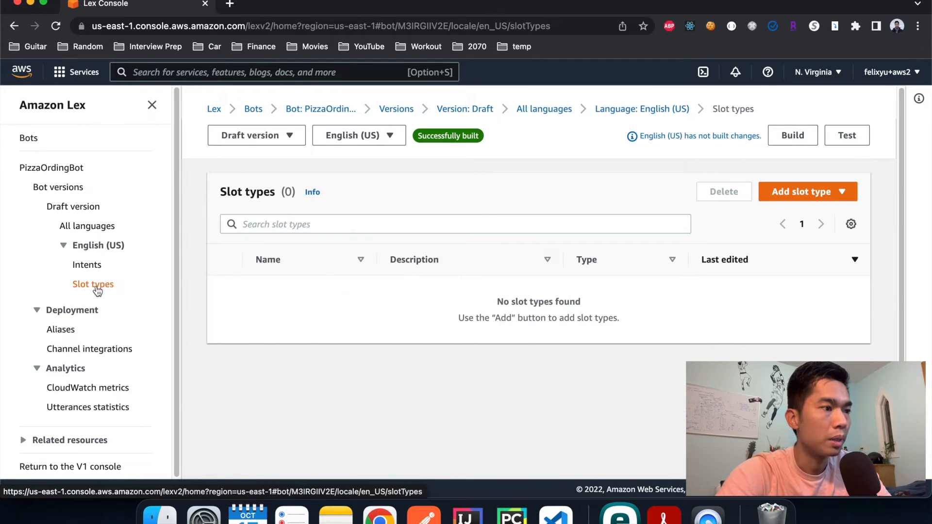
pyautogui.click(817, 198)
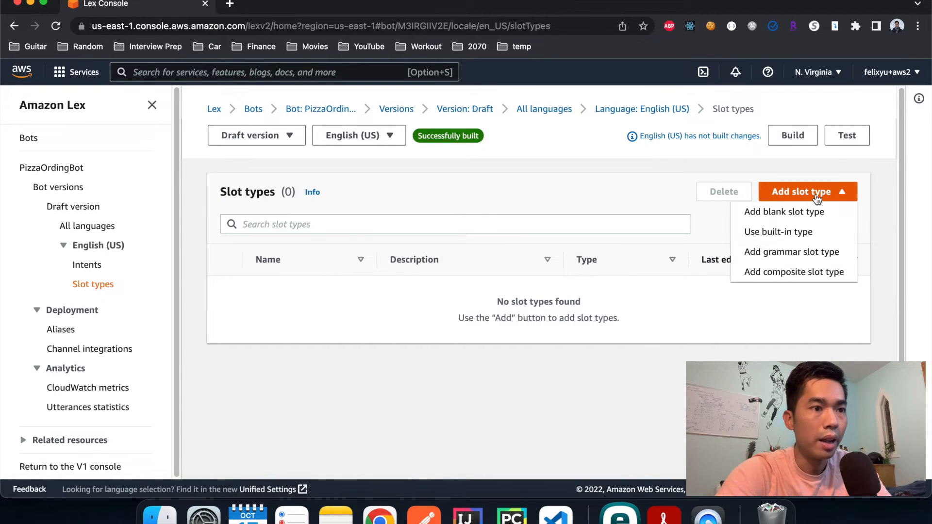
pyautogui.click(796, 211)
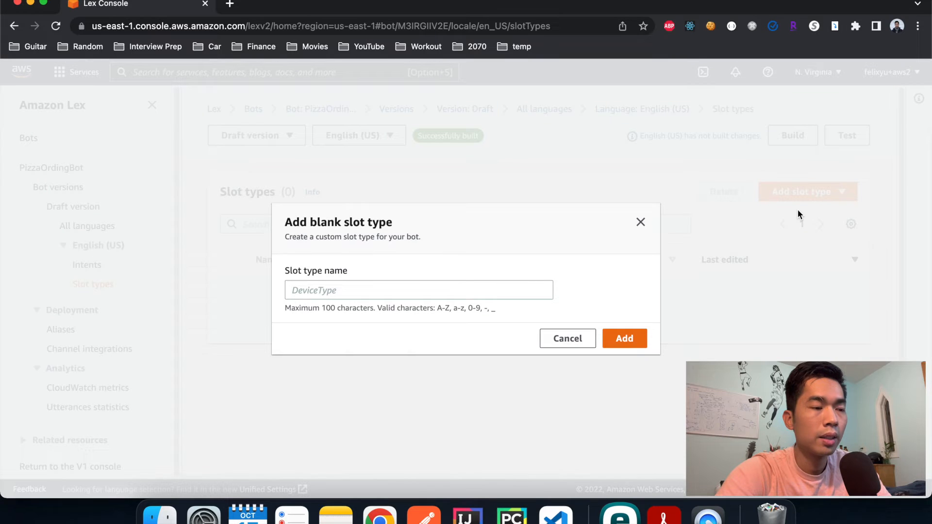
pyautogui.click(435, 290)
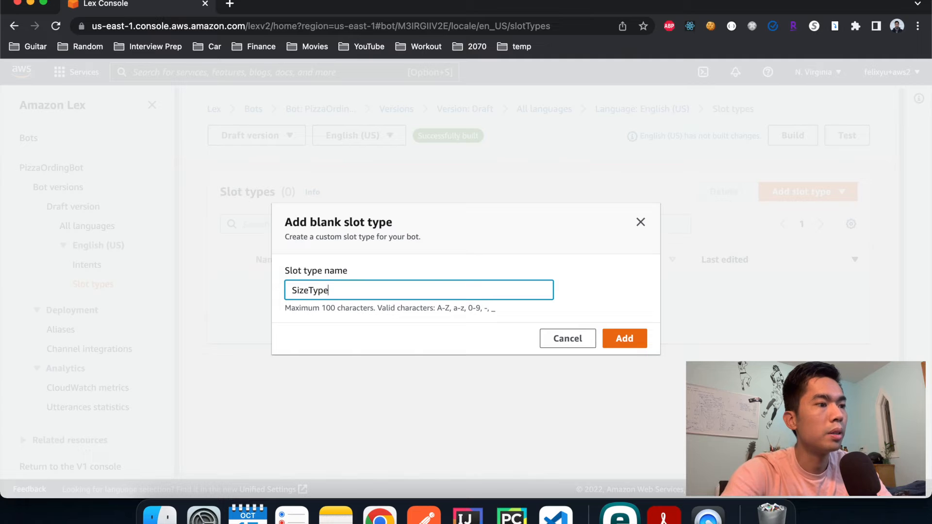
pyautogui.click(635, 340)
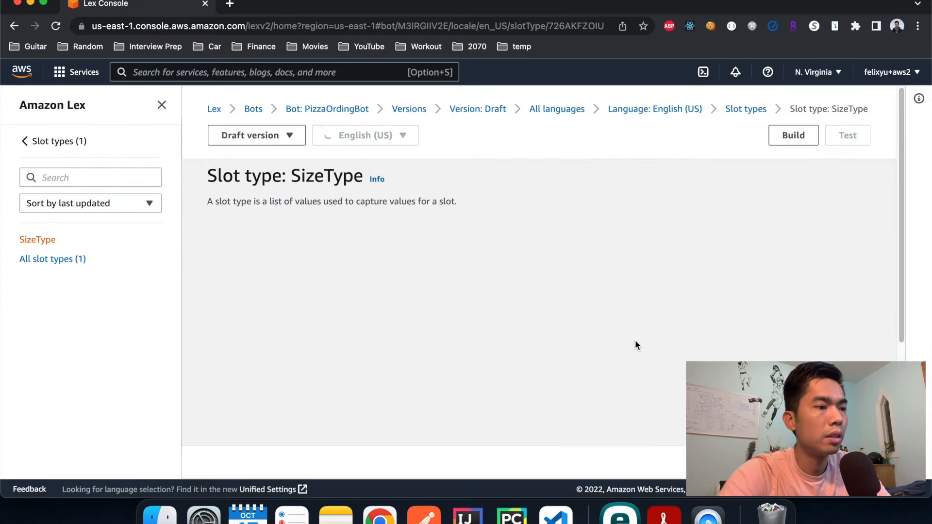
# - Add the values "small", "medium" and "large" to the SizeType slot type and save it
pyautogui.scroll(-5, 456, 294)
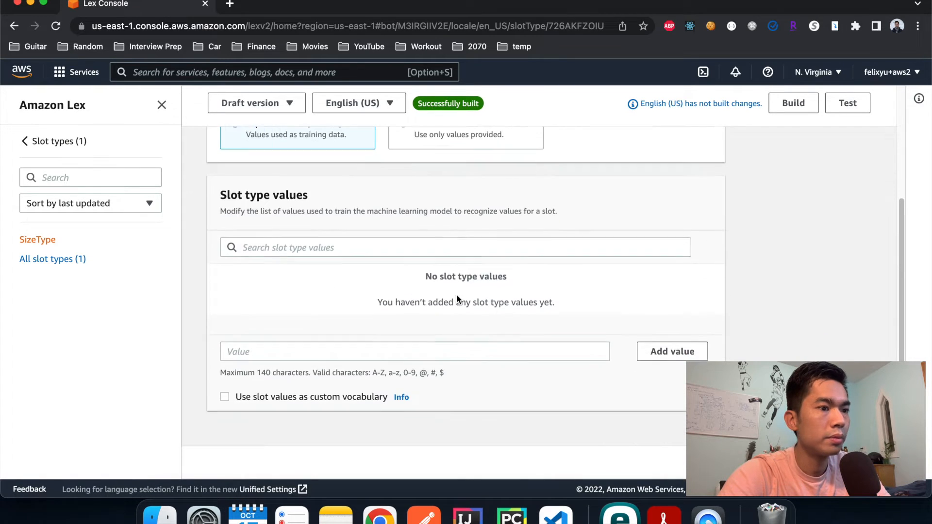
pyautogui.click(376, 334)
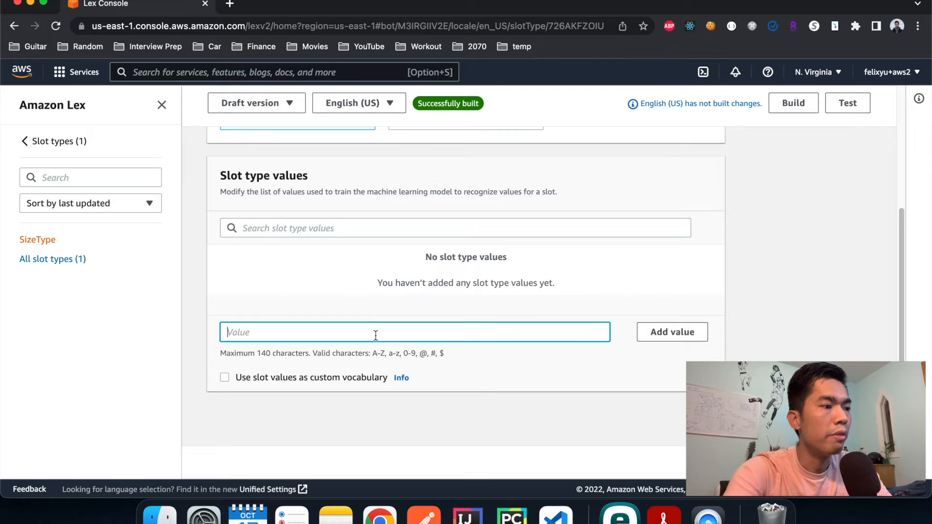
pyautogui.write('small')
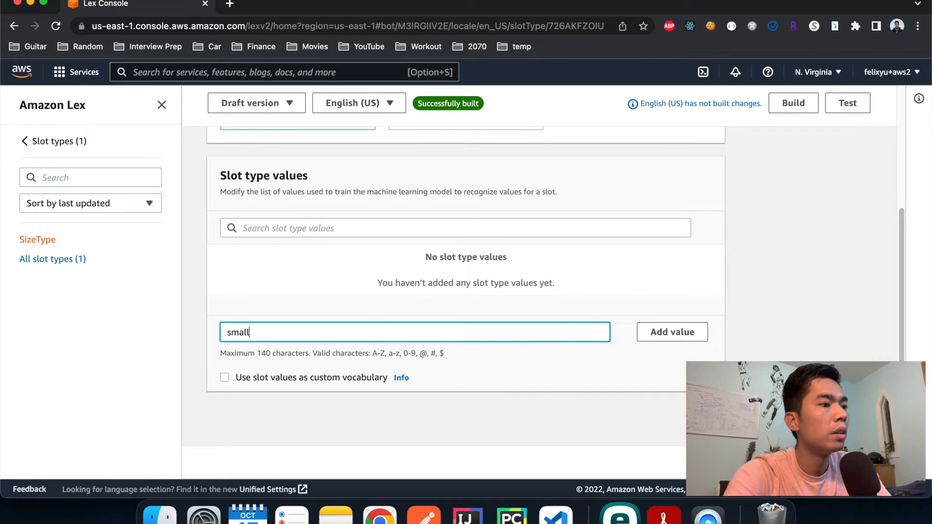
pyautogui.click(672, 332)
pyautogui.click(370, 335)
pyautogui.write('medium')
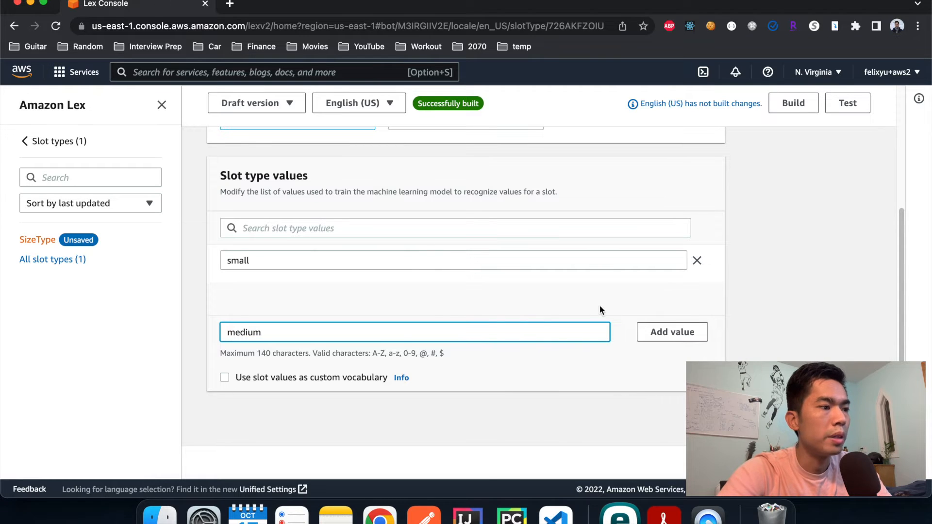
pyautogui.click(656, 337)
pyautogui.click(444, 333)
pyautogui.write('large')
pyautogui.click(672, 332)
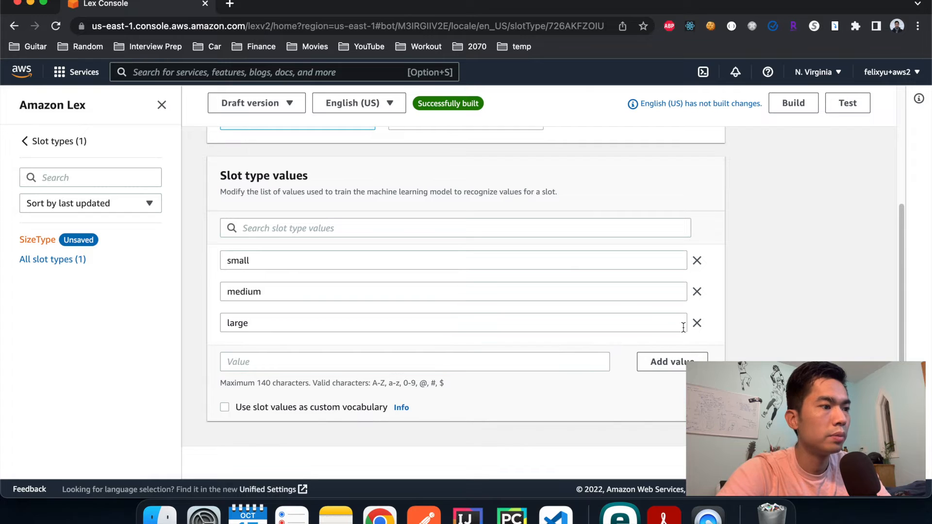
pyautogui.click(830, 467)
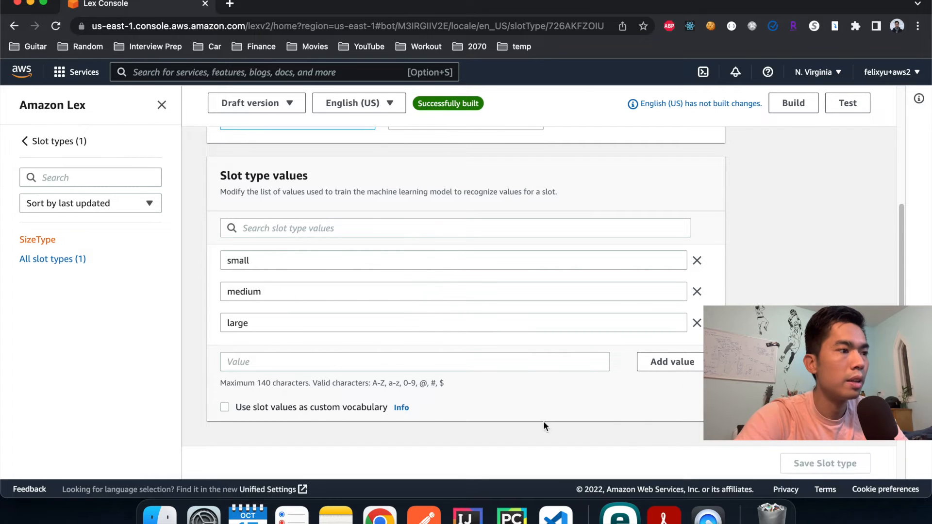
# - Add a blank slot type named ToppingType to the bot's English (US) language
pyautogui.scroll(5, 456, 396)
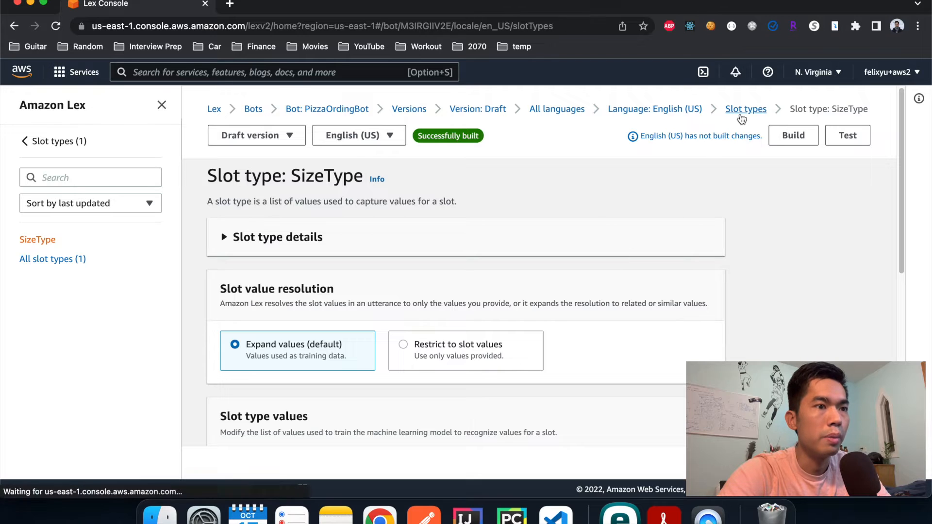
pyautogui.click(742, 113)
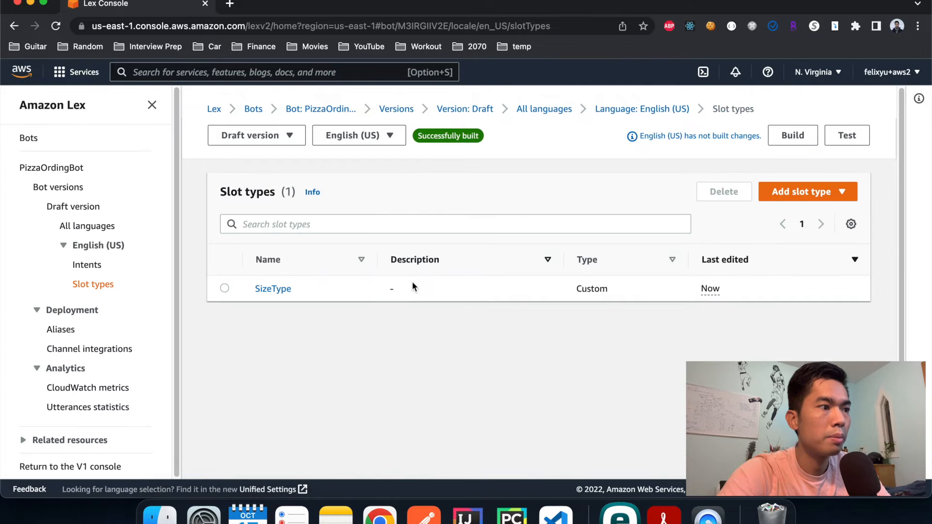
pyautogui.click(787, 193)
pyautogui.click(772, 211)
pyautogui.write('ToppingType')
pyautogui.click(622, 337)
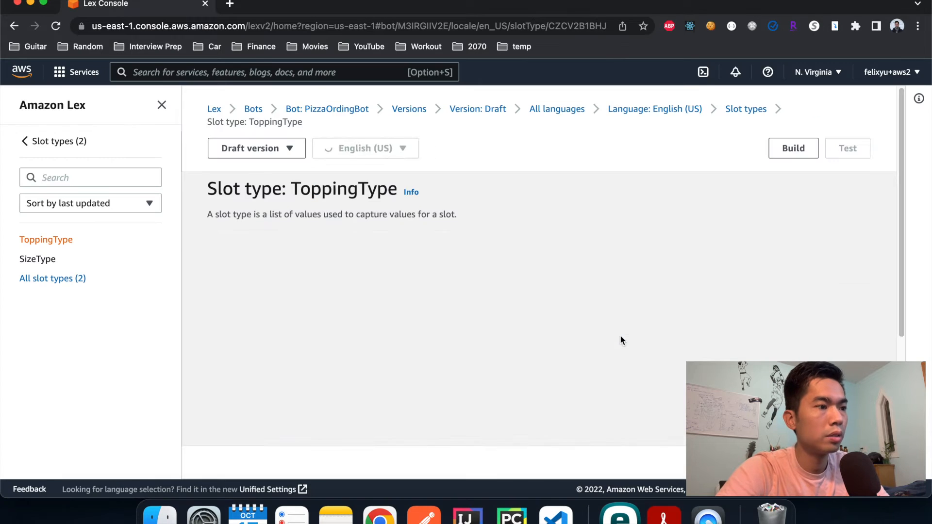
# - Add the values "pepperoni", "sausage" and "chicken" to the ToppingType slot type and save it
pyautogui.scroll(-7, 448, 290)
pyautogui.click(444, 310)
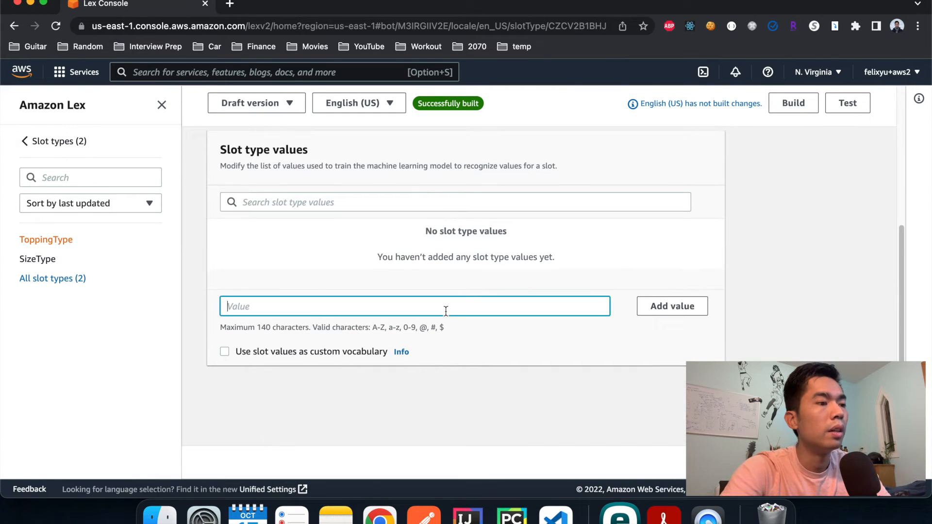
pyautogui.write('pepperoni')
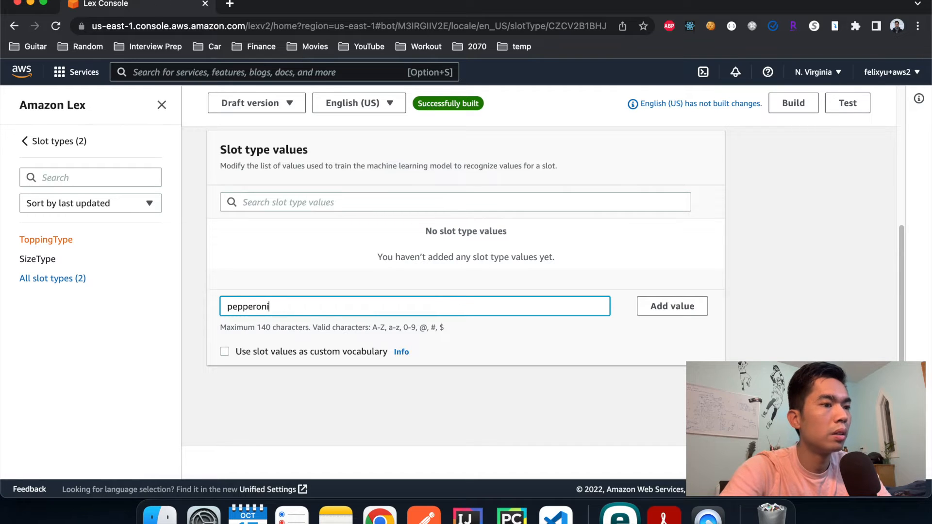
pyautogui.click(681, 310)
pyautogui.click(397, 312)
pyautogui.write('sausage')
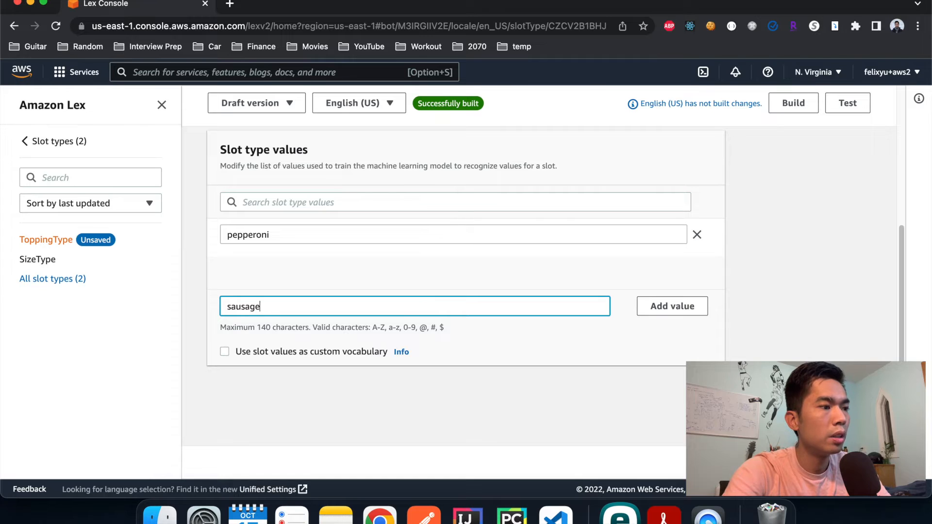
pyautogui.click(672, 306)
pyautogui.click(376, 302)
pyautogui.write('chicken')
pyautogui.click(672, 305)
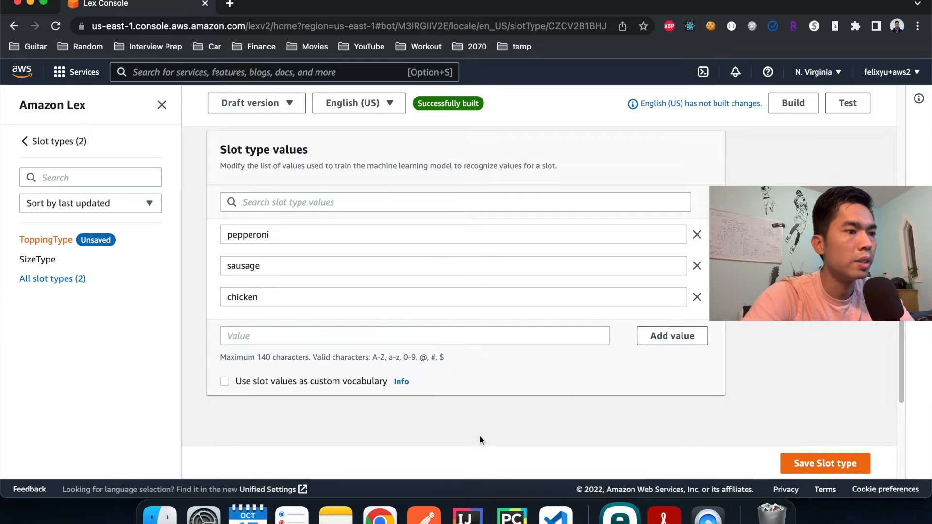
pyautogui.click(824, 465)
# - Open the PizzaOrdering intent from the English (US) language's list of intents
pyautogui.scroll(6, 526, 424)
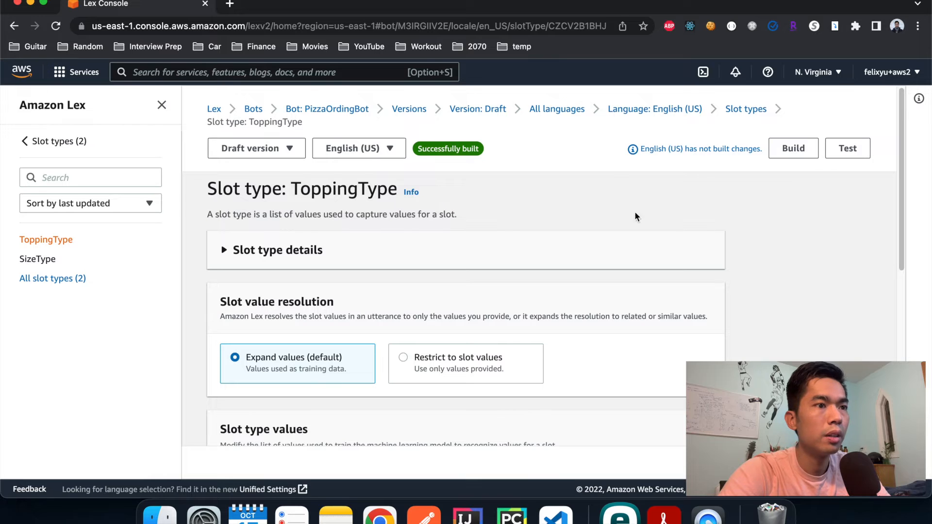
pyautogui.click(680, 110)
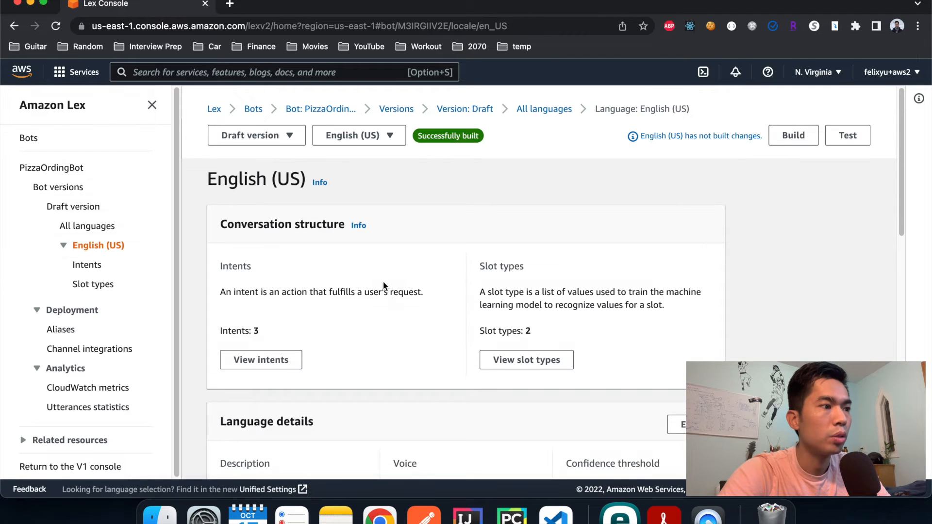
pyautogui.scroll(-5, 383, 283)
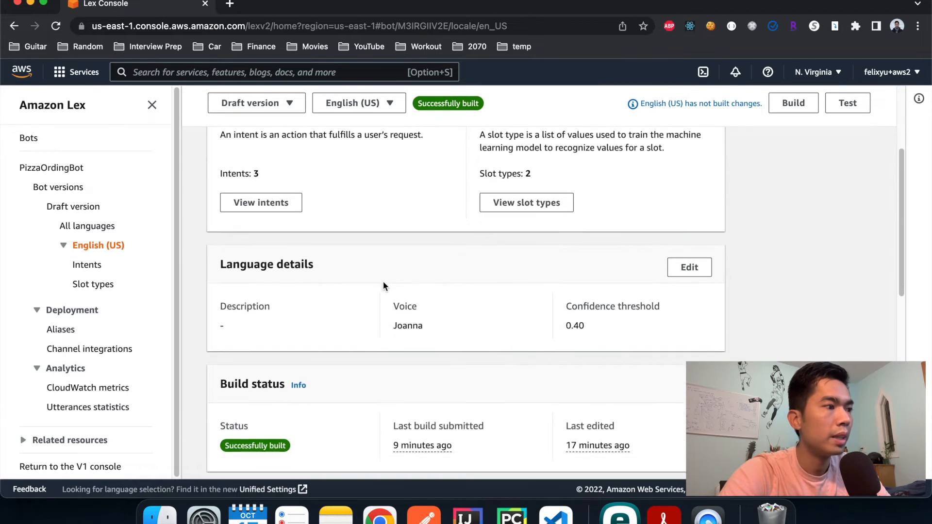
pyautogui.click(89, 266)
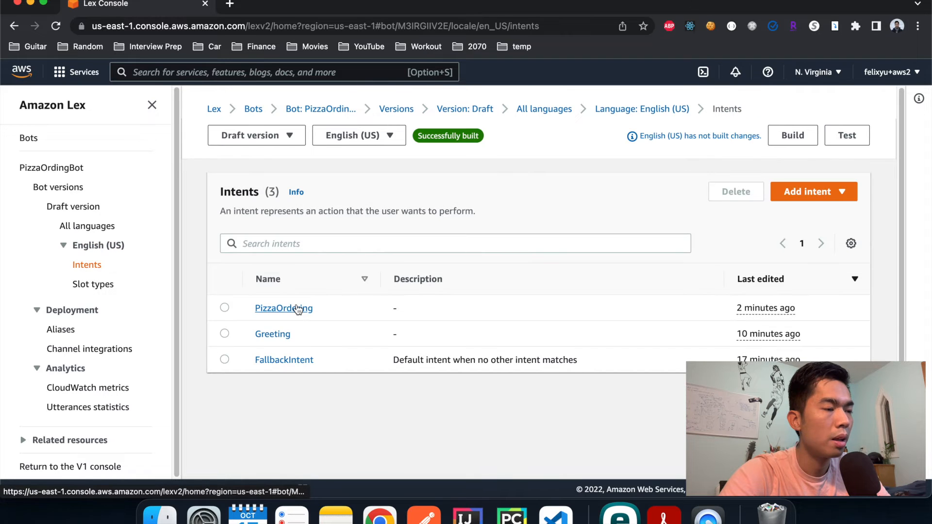
pyautogui.click(297, 307)
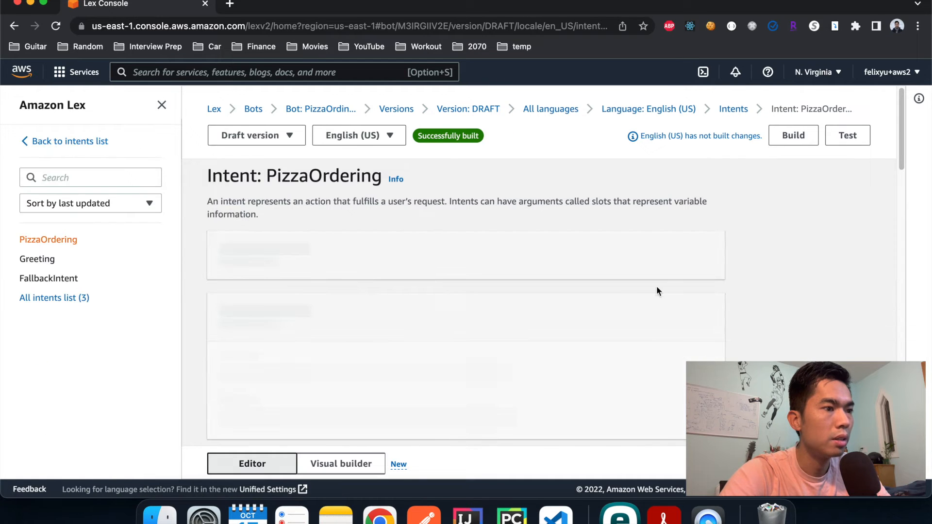
# - Start a new required slot named PizzaSize with slot type SizeType in the PizzaOrdering intent
pyautogui.scroll(-10, 742, 295)
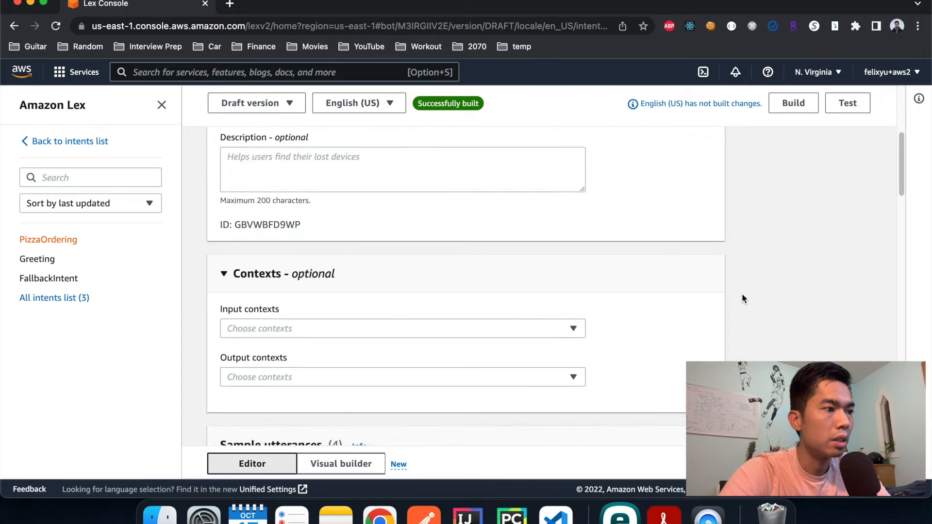
pyautogui.scroll(-10, 741, 294)
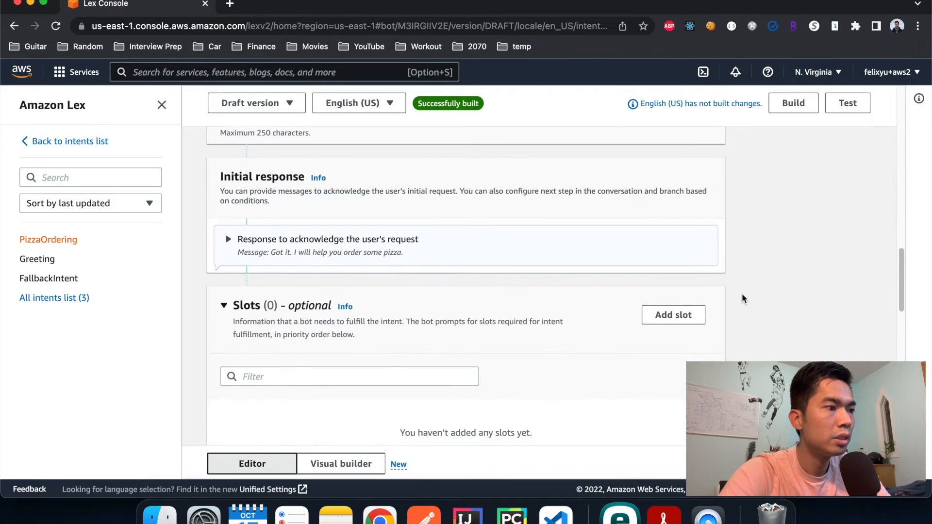
pyautogui.scroll(-1, 742, 293)
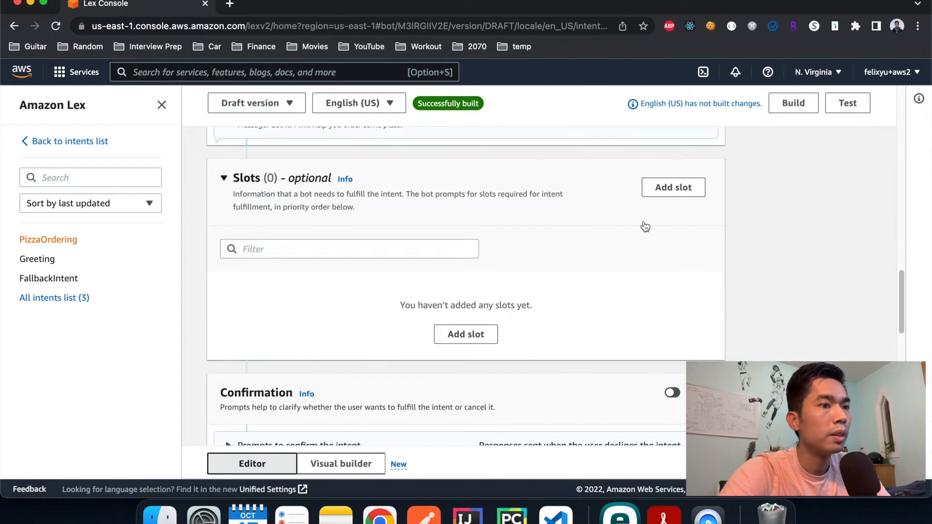
pyautogui.click(673, 193)
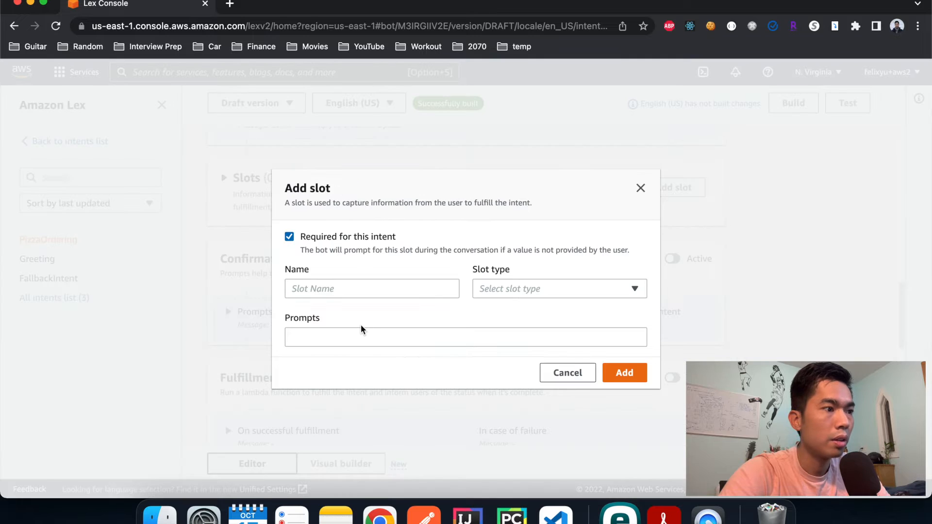
pyautogui.click(358, 289)
pyautogui.write('PizzaSize')
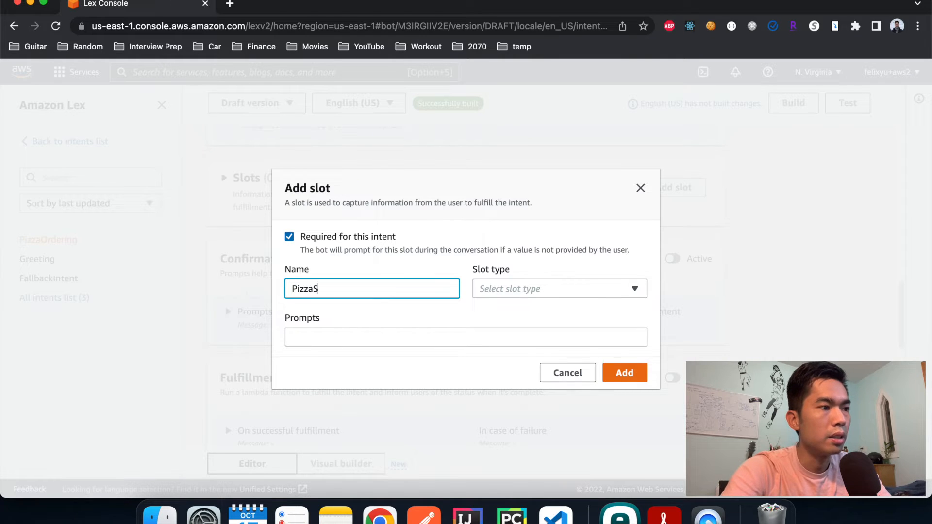
pyautogui.click(531, 288)
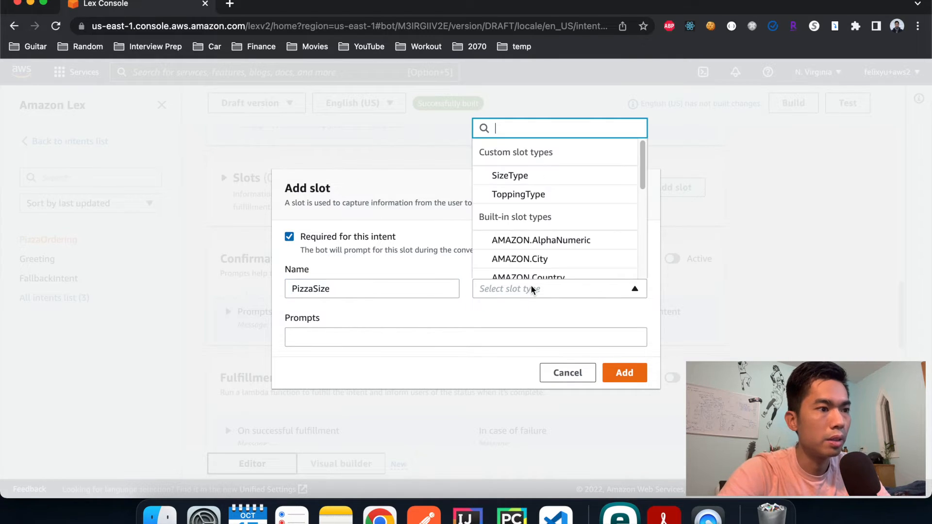
pyautogui.click(533, 178)
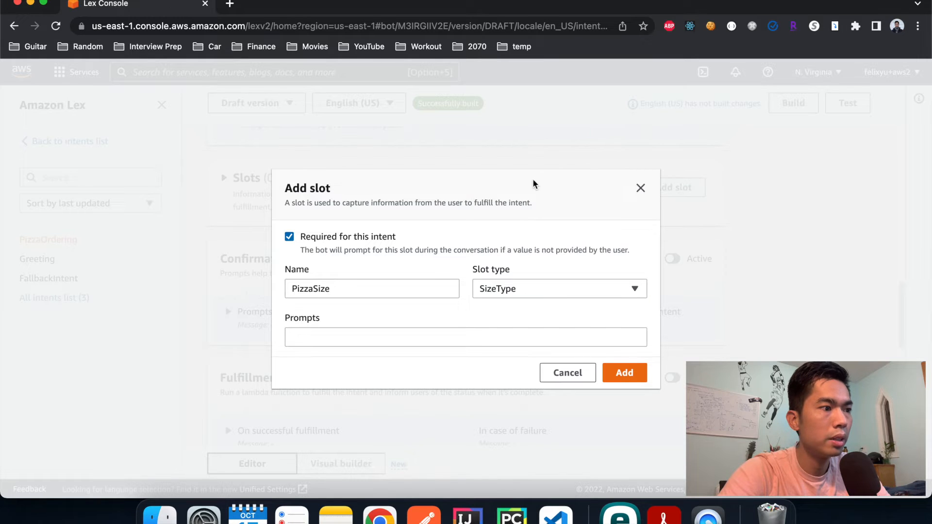
# - Set the PizzaSize slot's prompt to "What size of a pizza would you like (small, medium or large)?" and add the slot
pyautogui.click(467, 339)
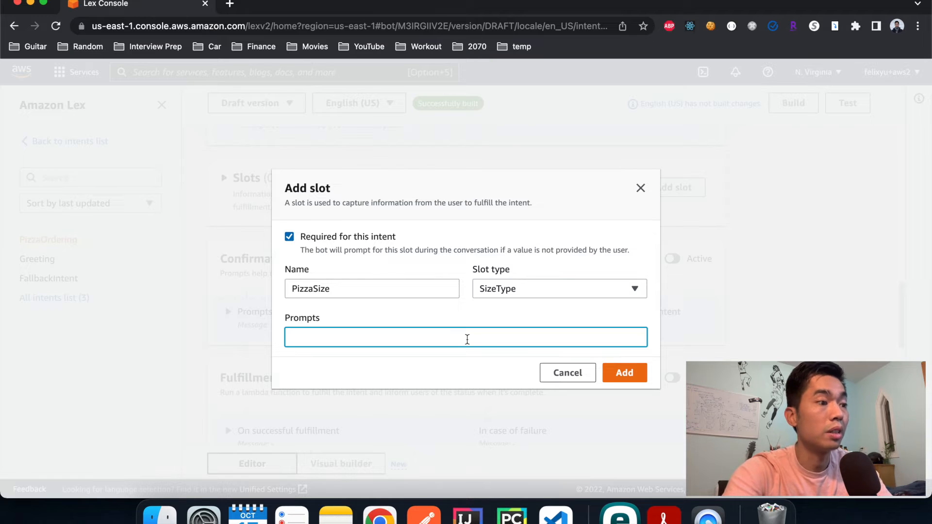
pyautogui.write('Wha')
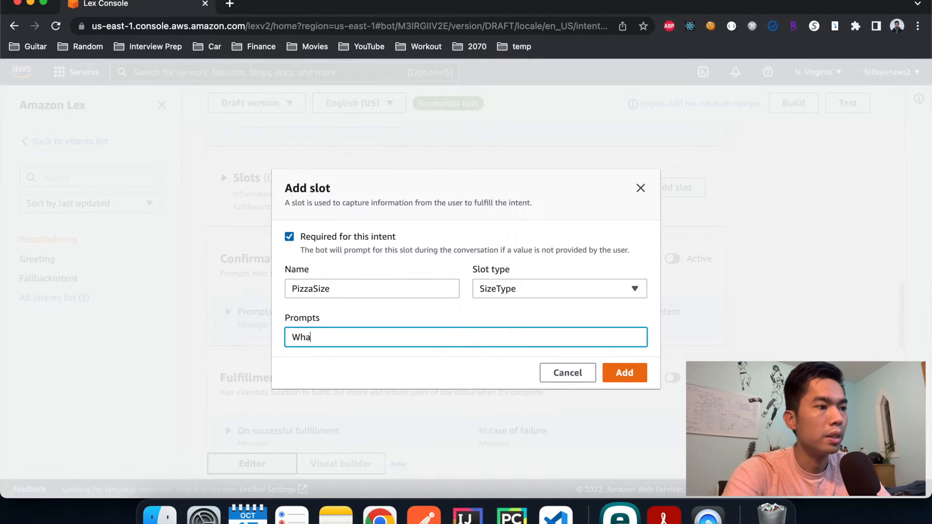
pyautogui.write('t size of a ')
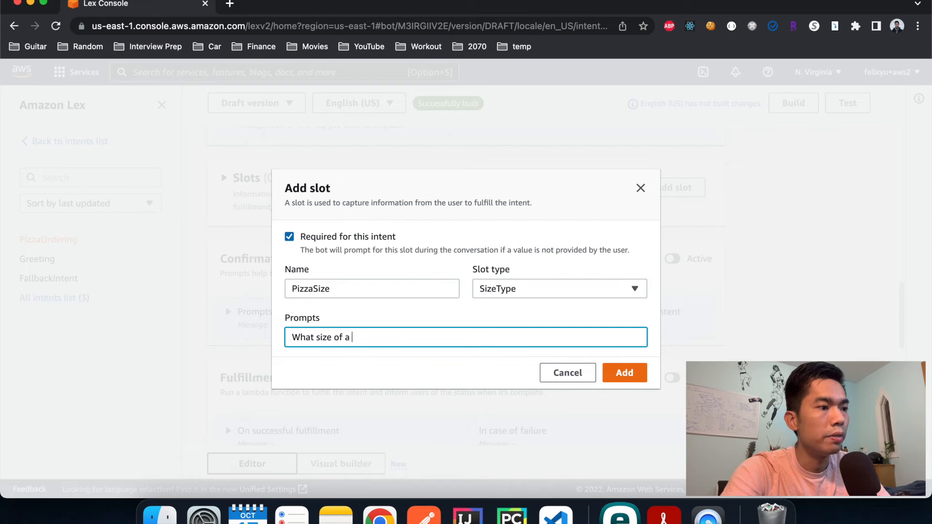
pyautogui.write('pizza would')
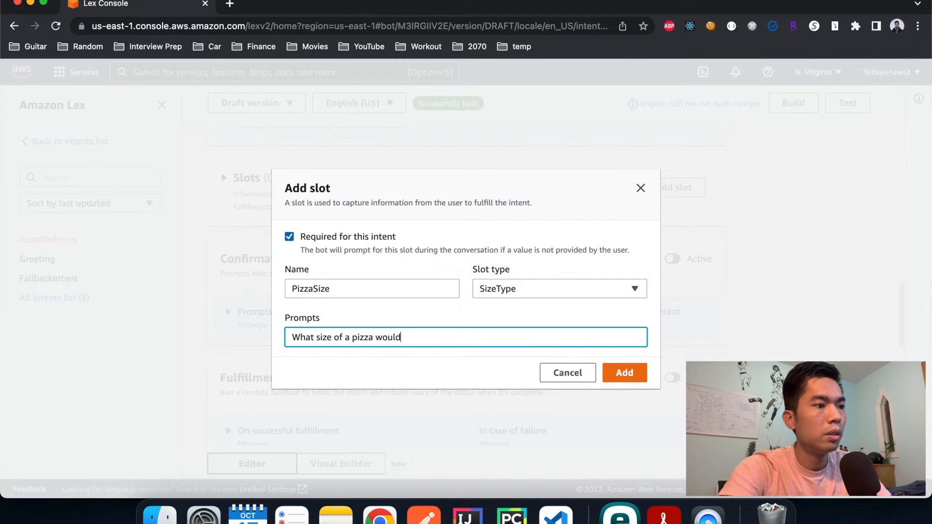
pyautogui.write(' you like (small, medi')
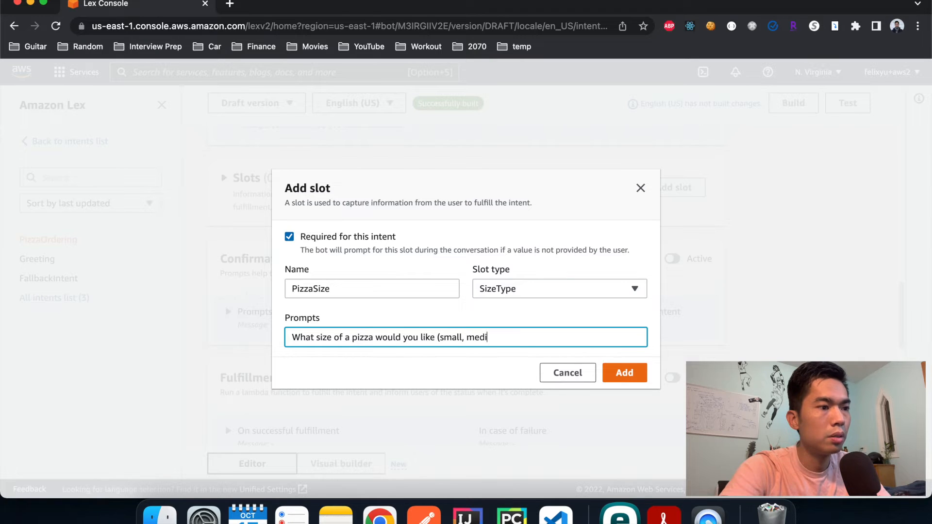
pyautogui.write('um or large)?')
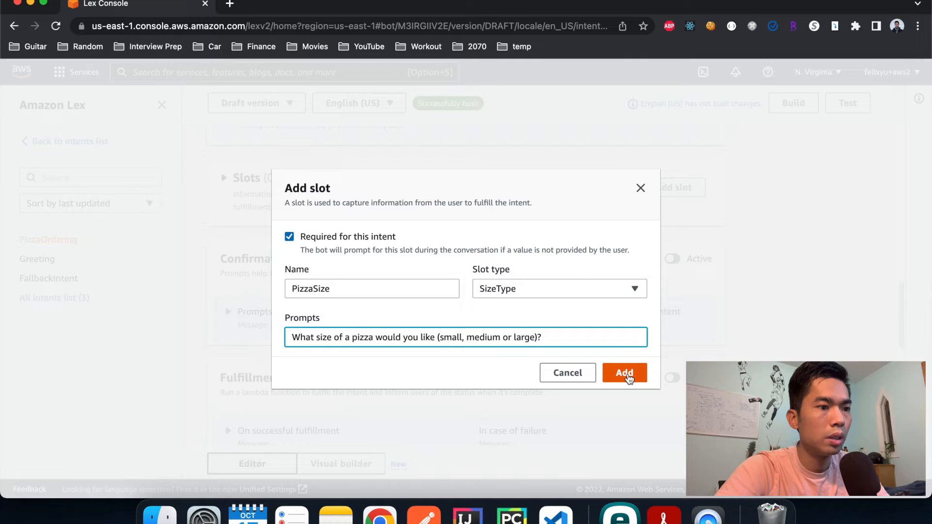
pyautogui.click(628, 373)
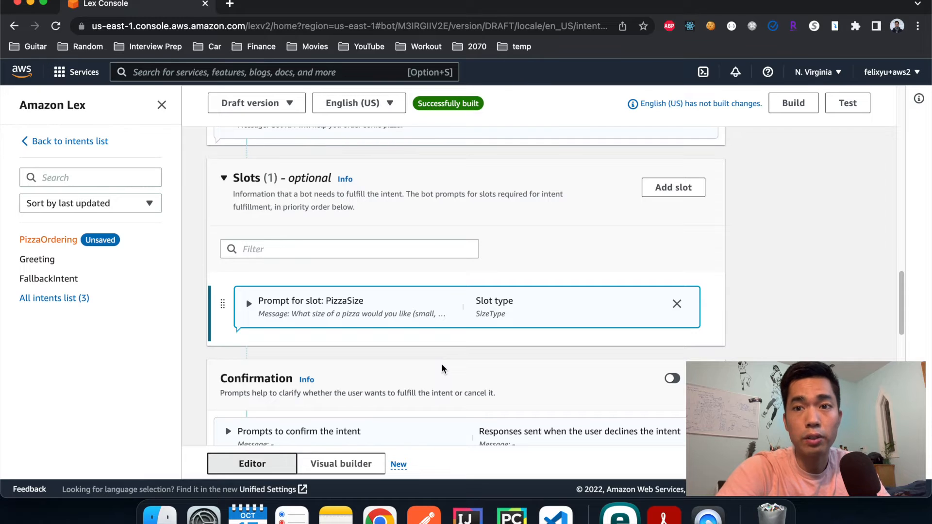
# - Start a new required slot named PizzaTopping with slot type ToppingType in the PizzaOrdering intent
pyautogui.click(679, 186)
pyautogui.click(343, 289)
pyautogui.write('Pizza')
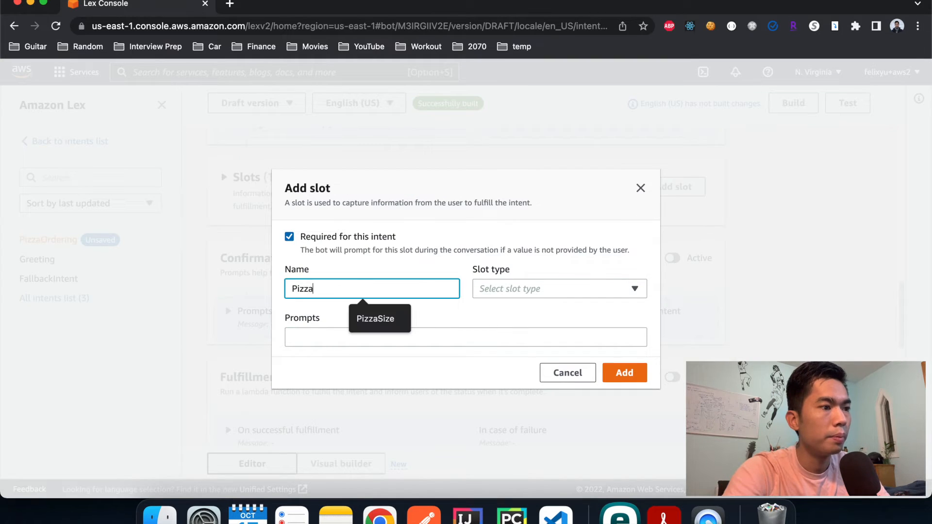
pyautogui.write('Topping')
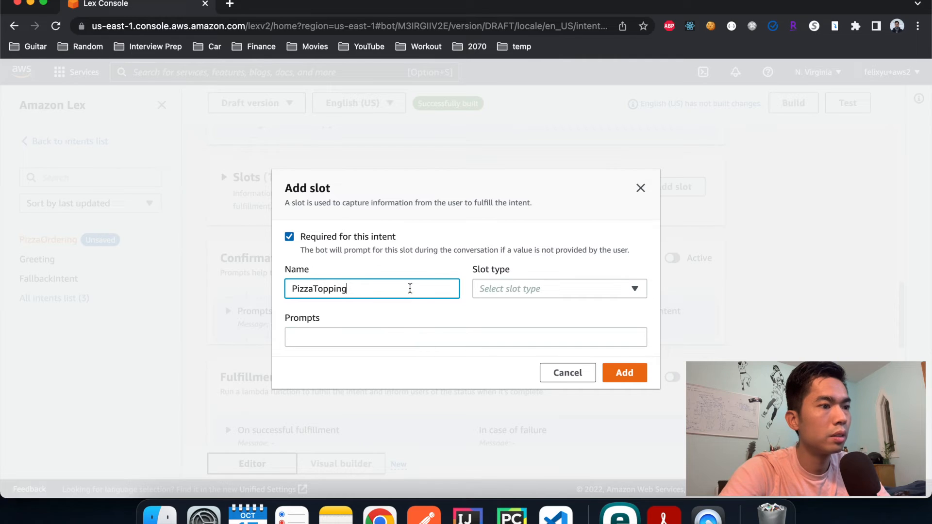
pyautogui.click(507, 290)
pyautogui.click(555, 194)
# - Set the PizzaTopping slot's prompt to "What topping would you like on your pizza (pepperoni, sausage or chicken)?" and add the slot
pyautogui.click(439, 334)
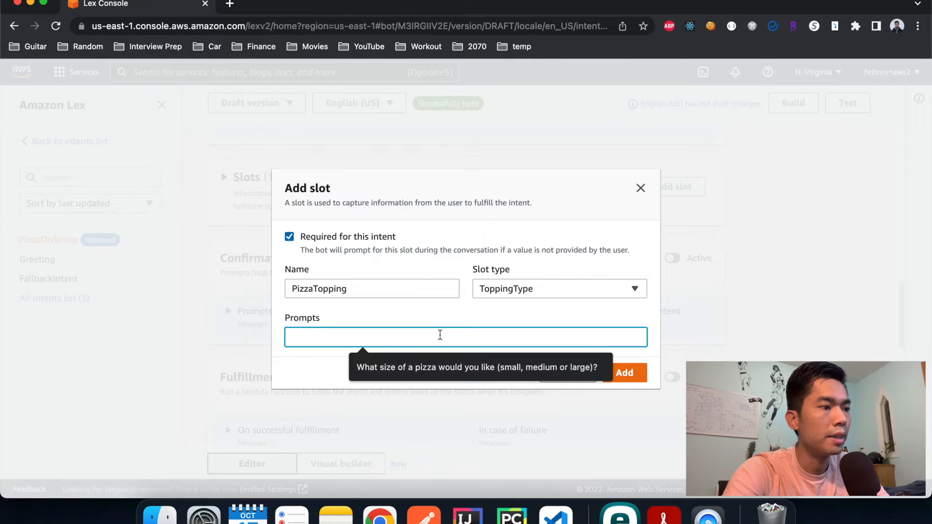
pyautogui.write('What topping woul')
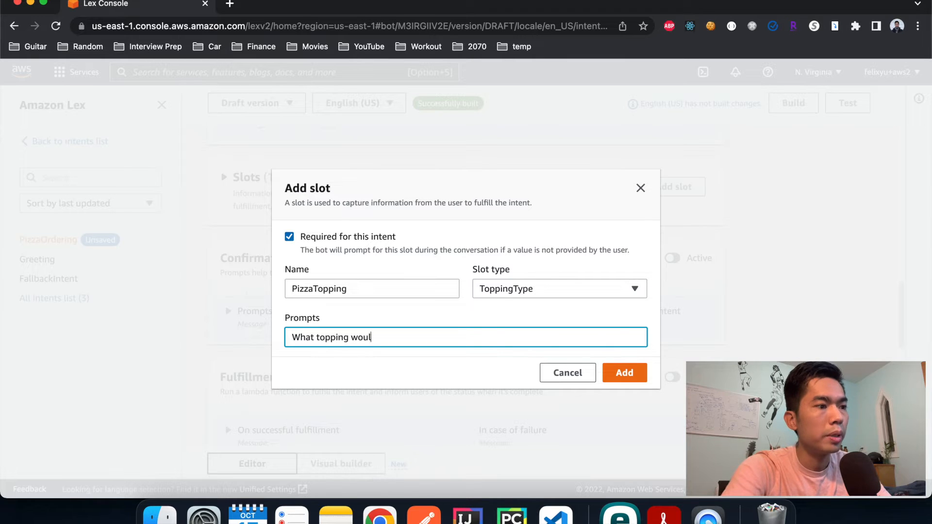
pyautogui.write('d you like on your pizza (')
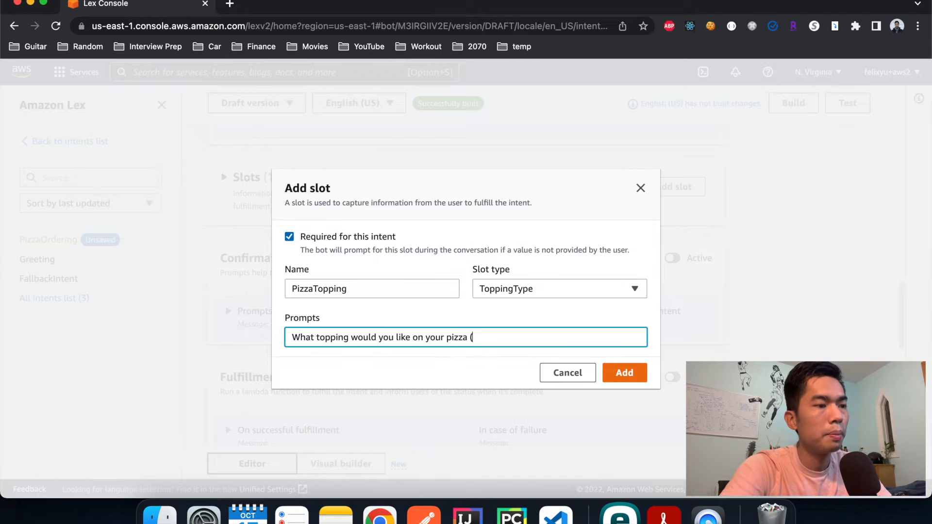
pyautogui.write('peppero')
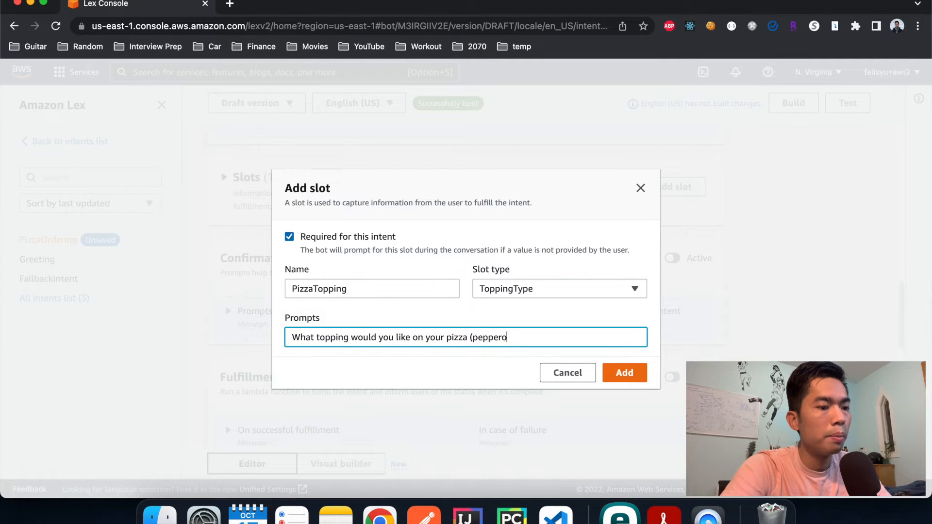
pyautogui.write('ni, sausage')
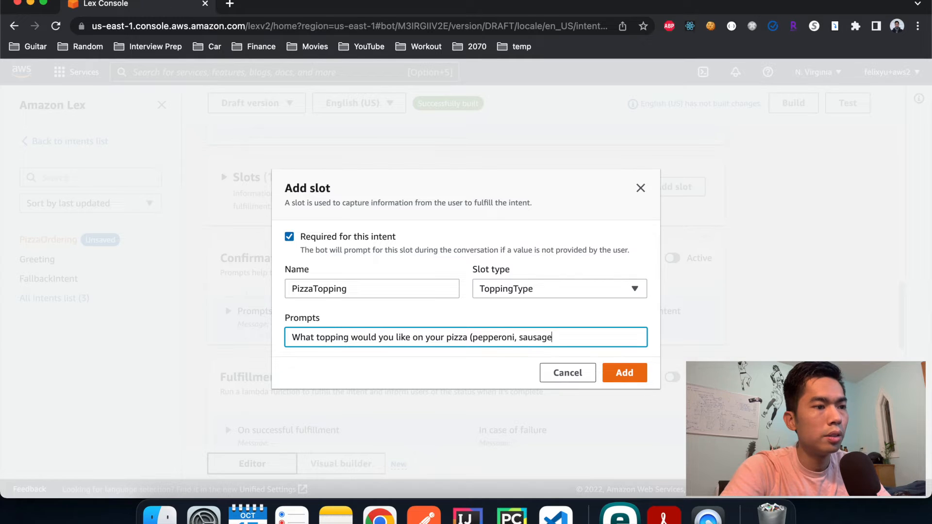
pyautogui.write(',')
pyautogui.press('BackSpace')
pyautogui.write('or chicken')
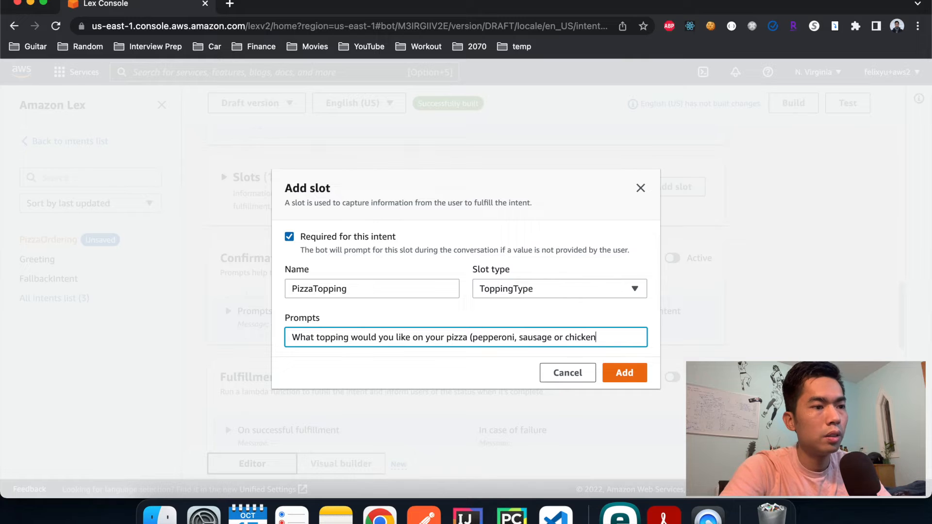
pyautogui.write(')?')
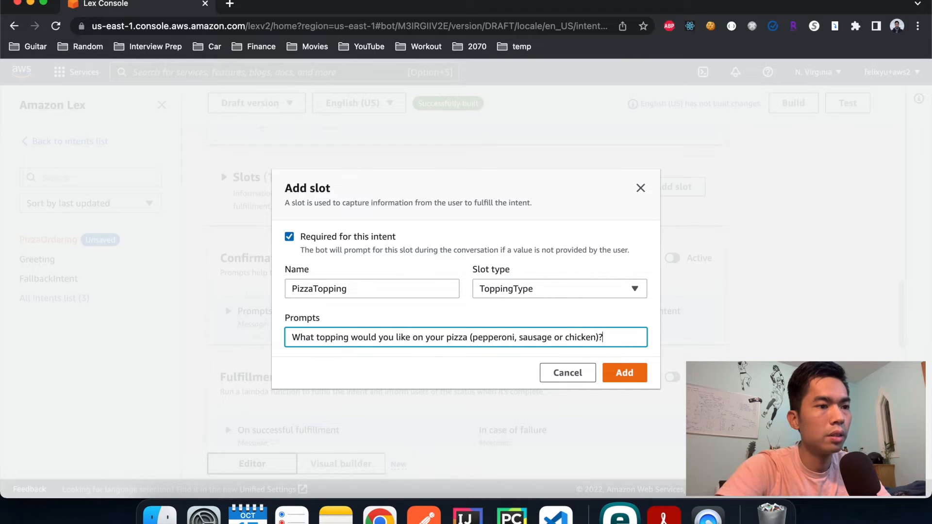
pyautogui.click(617, 372)
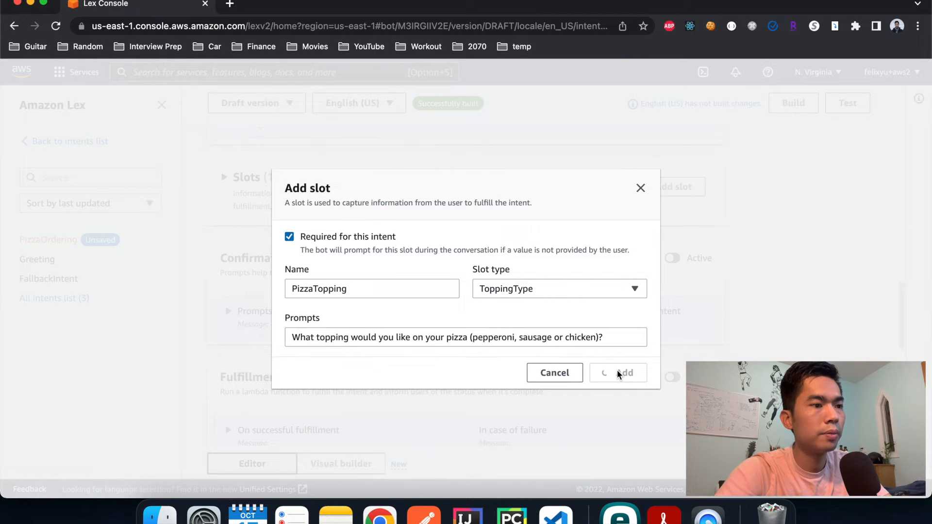
# - Begin the PizzaOrdering intent's confirmation prompt with the text "Alright, you would like a {PizzaSize}"
pyautogui.scroll(-3, 762, 275)
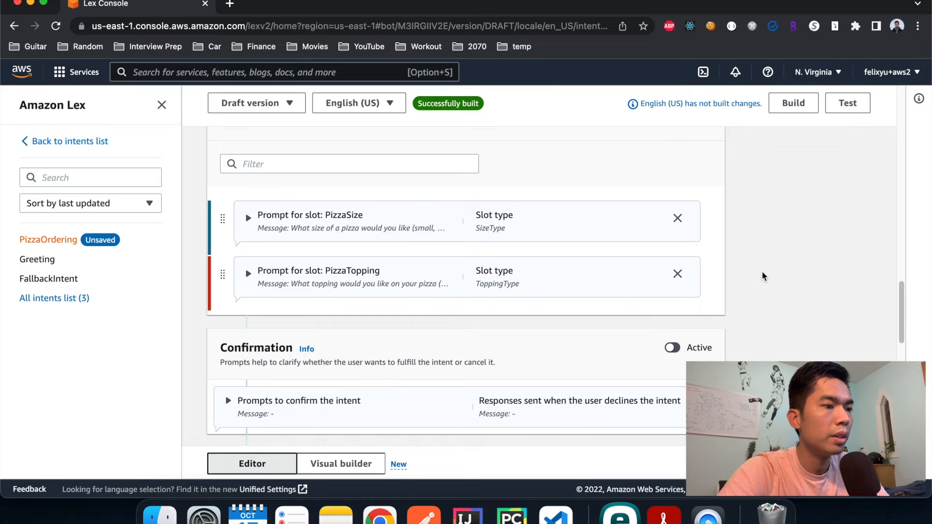
pyautogui.scroll(-3, 762, 276)
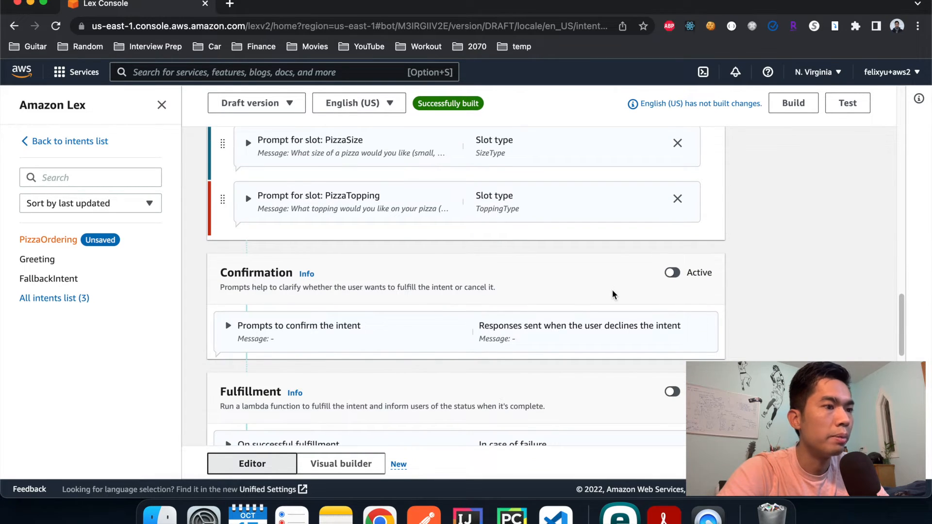
pyautogui.scroll(-2, 762, 291)
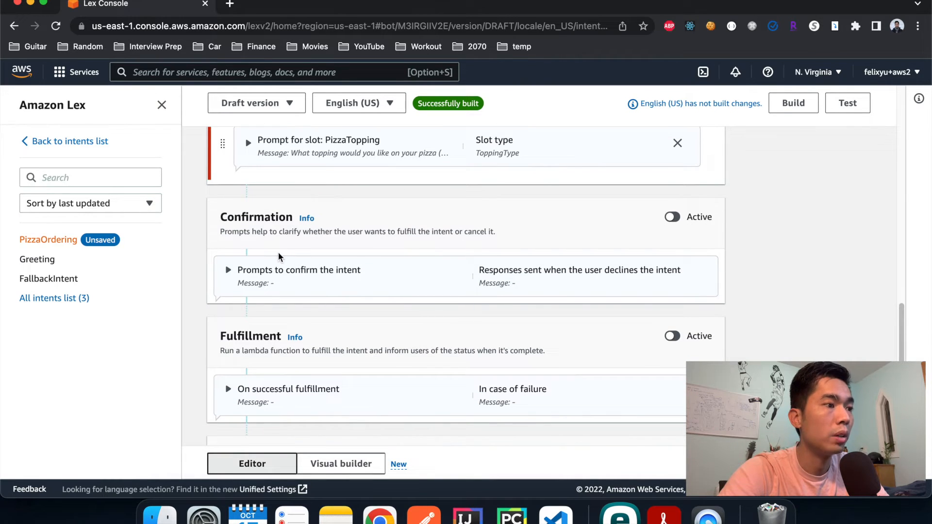
pyautogui.click(228, 269)
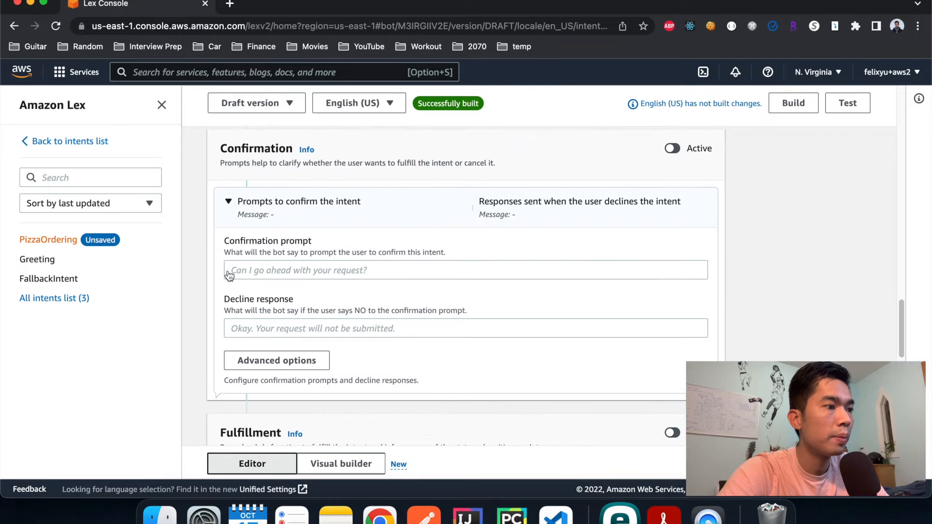
pyautogui.click(374, 262)
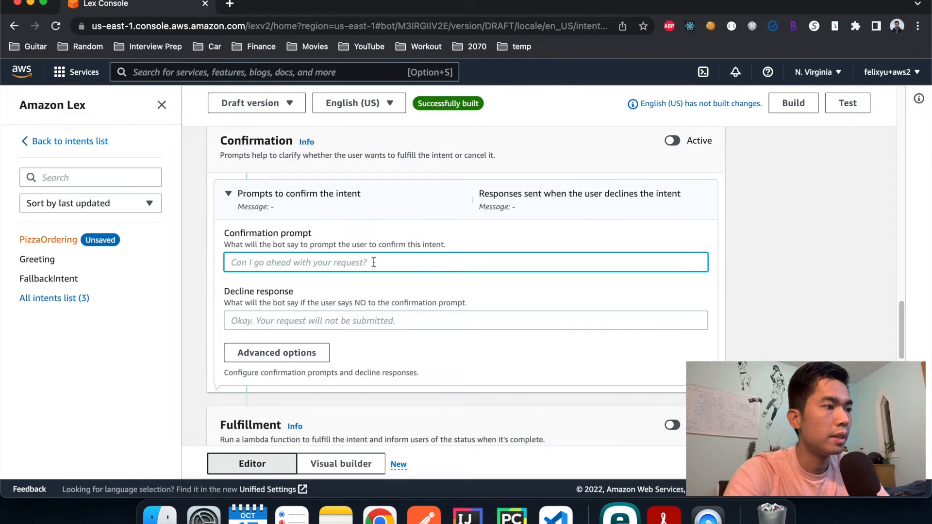
pyautogui.write('Alright, you would like')
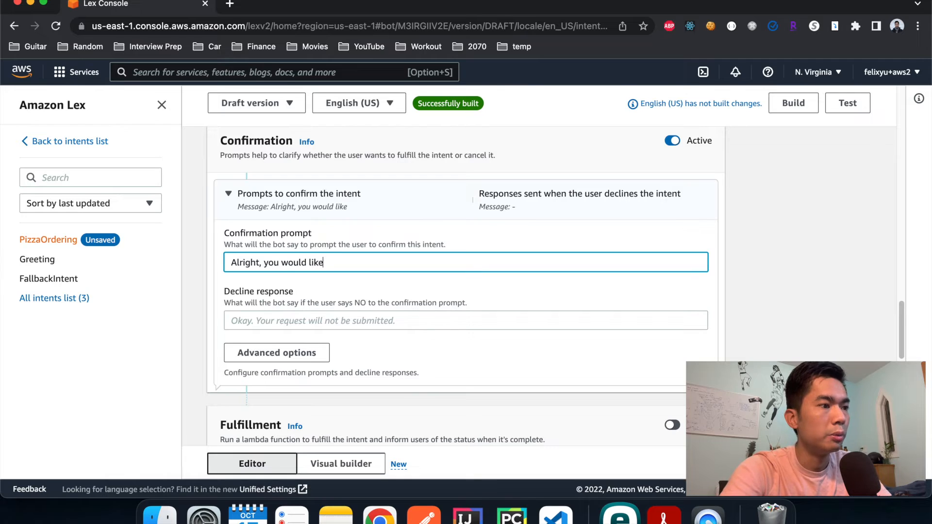
pyautogui.write(' a {PizzaSize')
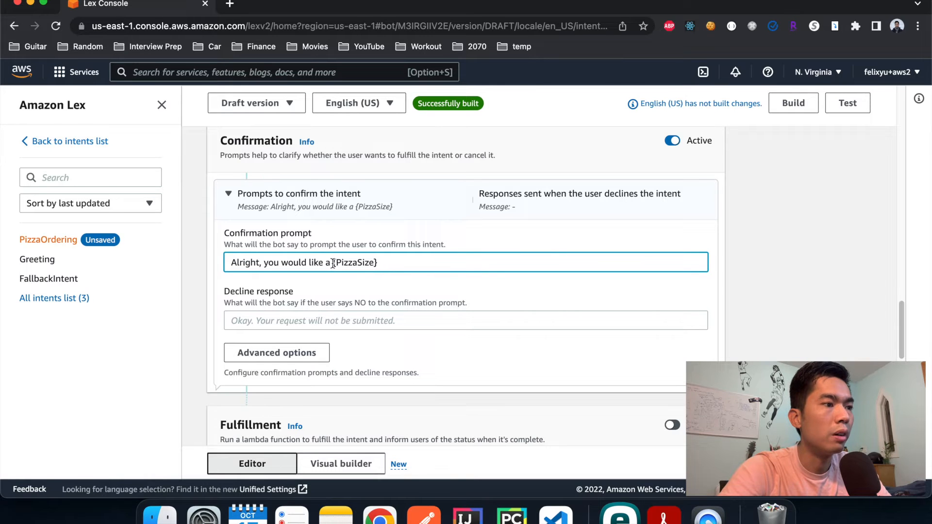
# - Complete the confirmation prompt after {PizzaSize} with "pizza with the {PizzaTopping} topping on it? Should I place your order?"
pyautogui.scroll(5, 333, 263)
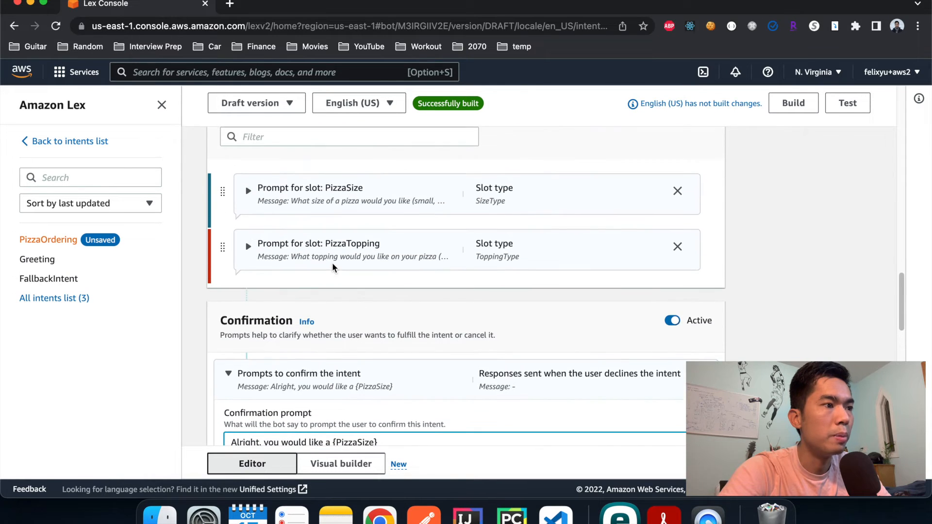
pyautogui.scroll(-2, 368, 415)
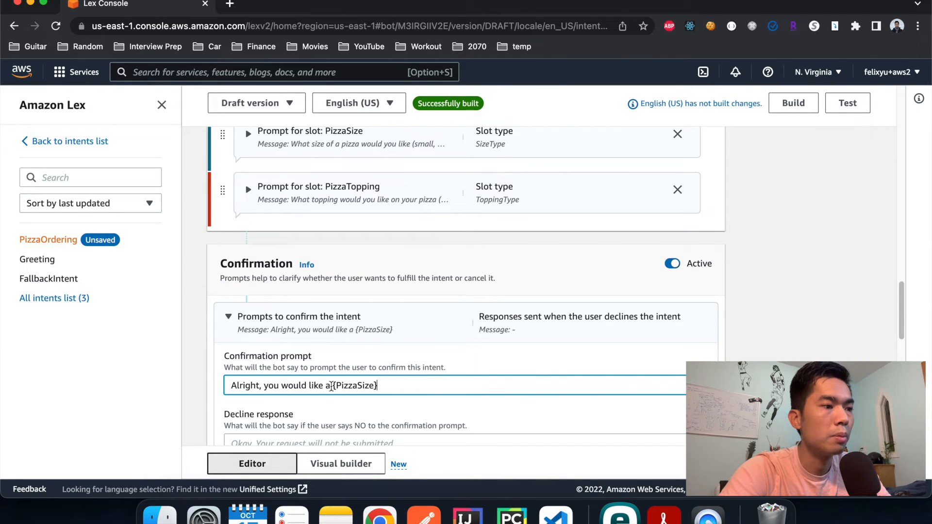
pyautogui.write('pizza w')
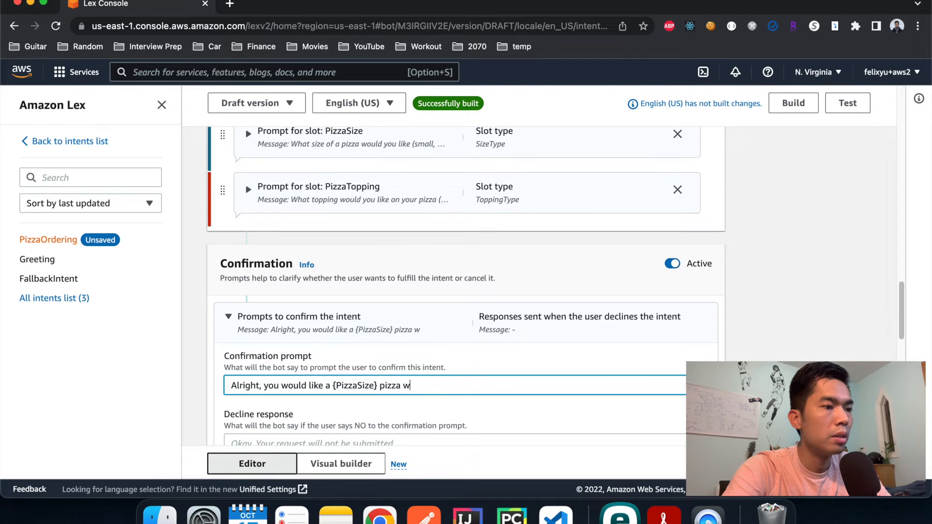
pyautogui.write('ith the {}')
pyautogui.press('Left')
pyautogui.write('PizzaTopping')
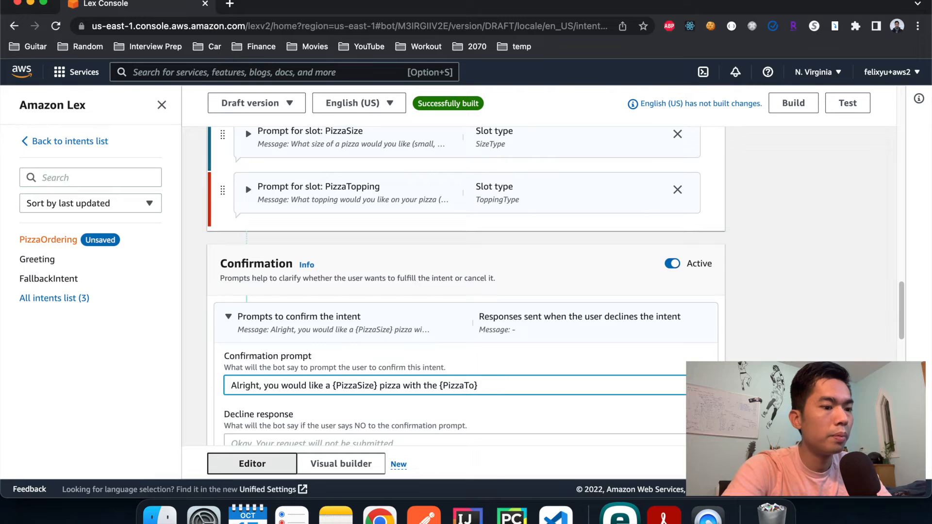
pyautogui.press('Right')
pyautogui.write('topping')
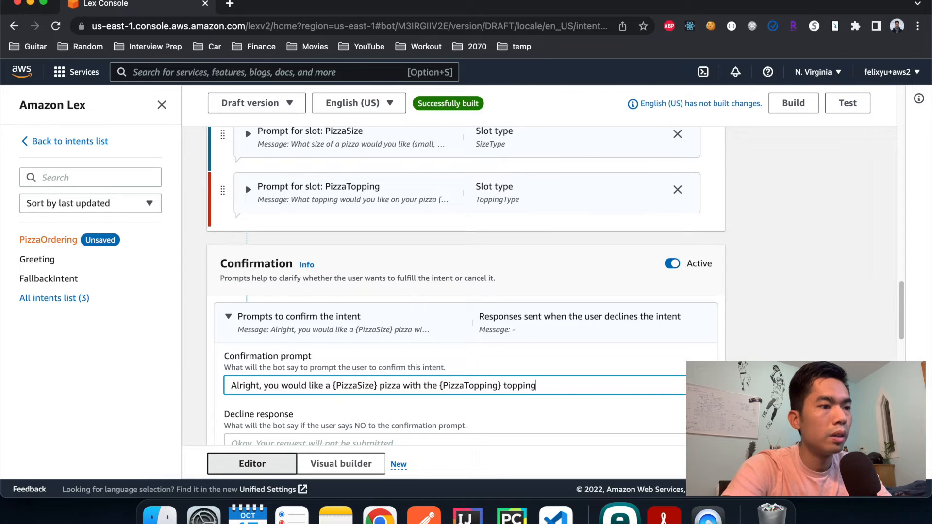
pyautogui.write(' on it? Should')
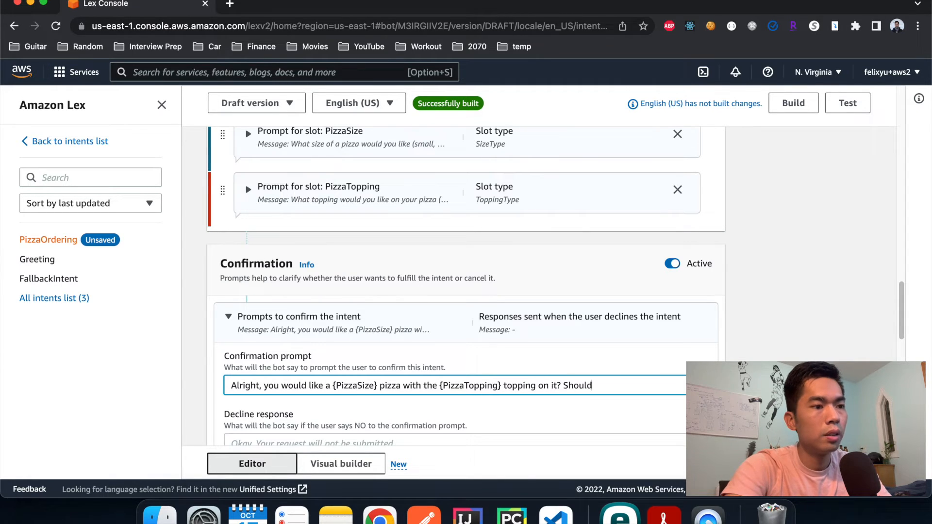
pyautogui.write(' I pla')
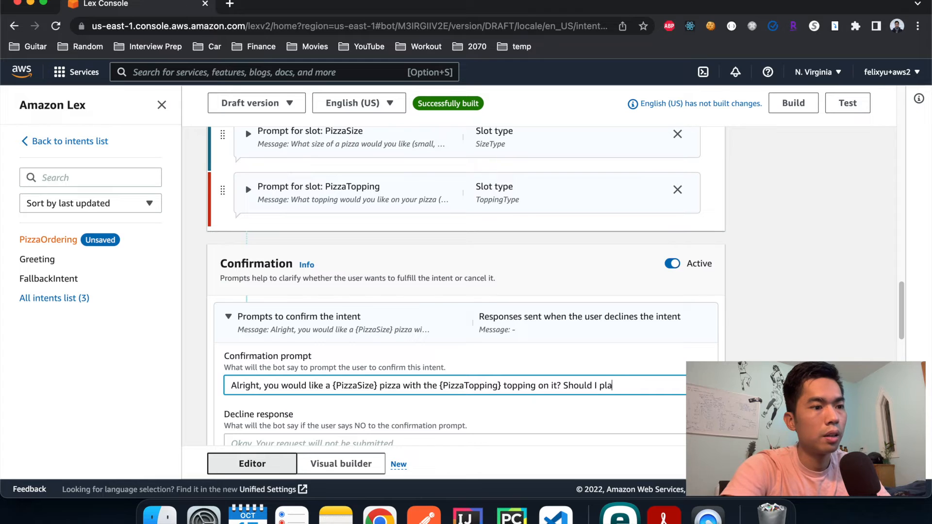
pyautogui.write('ce your co order?')
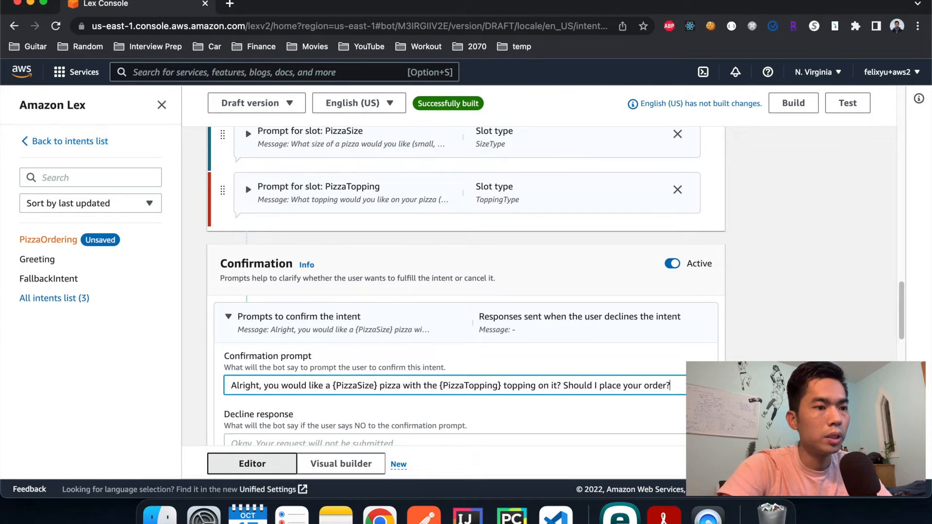
# - Set the confirmation's decline response to "No worries. We will not place your order."
pyautogui.scroll(-2, 543, 377)
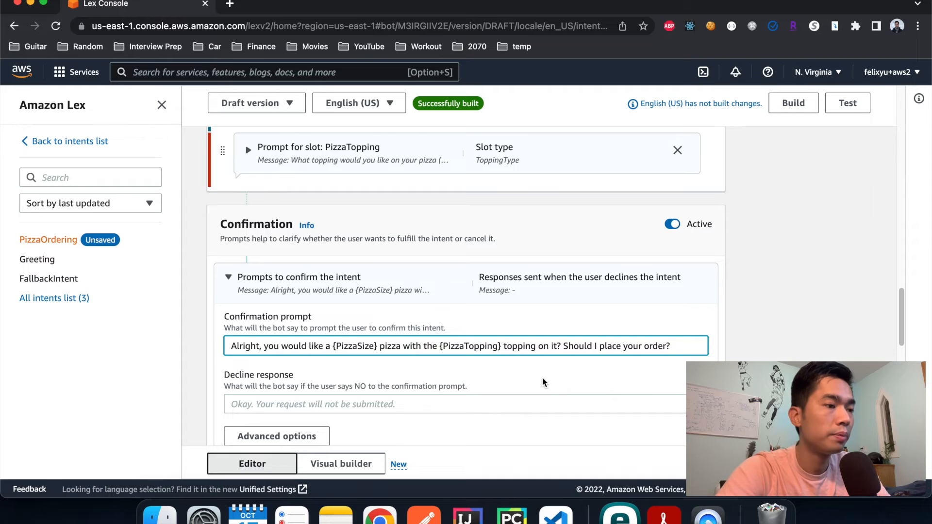
pyautogui.scroll(-2, 543, 379)
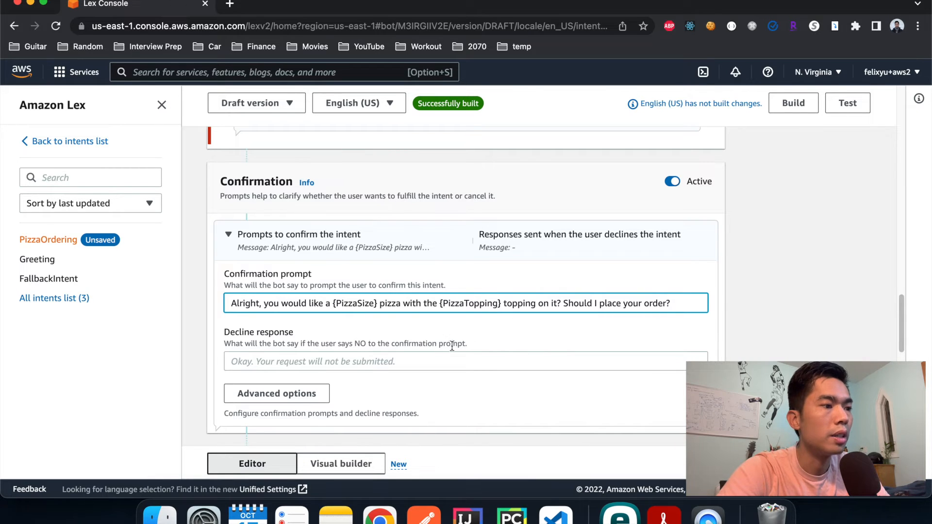
pyautogui.click(433, 359)
pyautogui.write('No ')
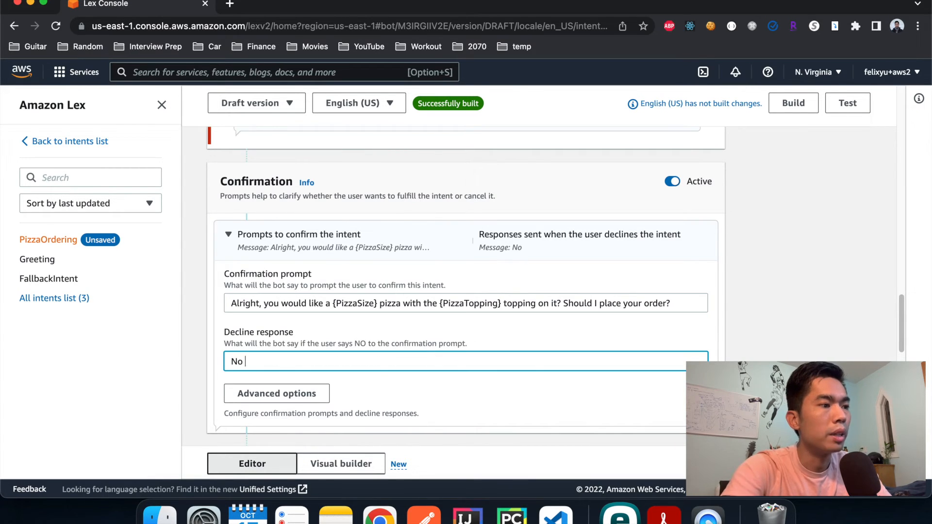
pyautogui.write('worries. ')
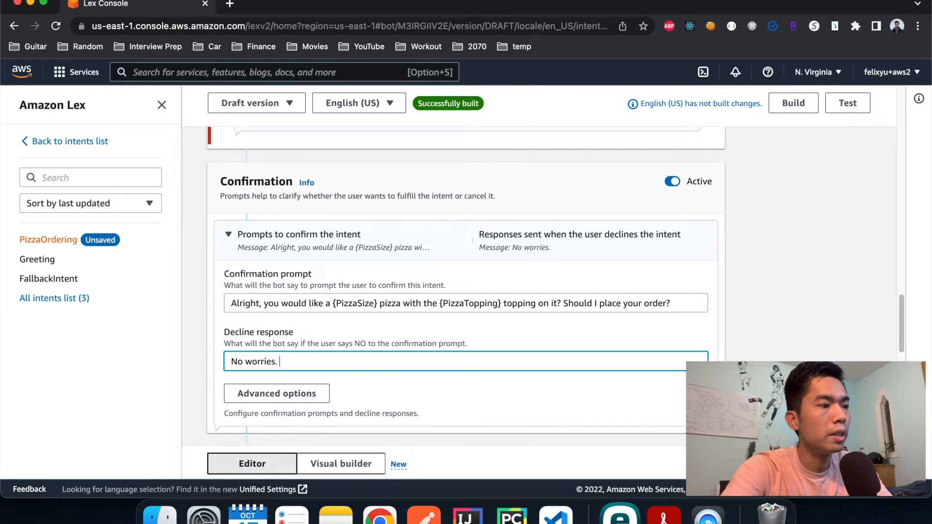
pyautogui.write('We will not pla')
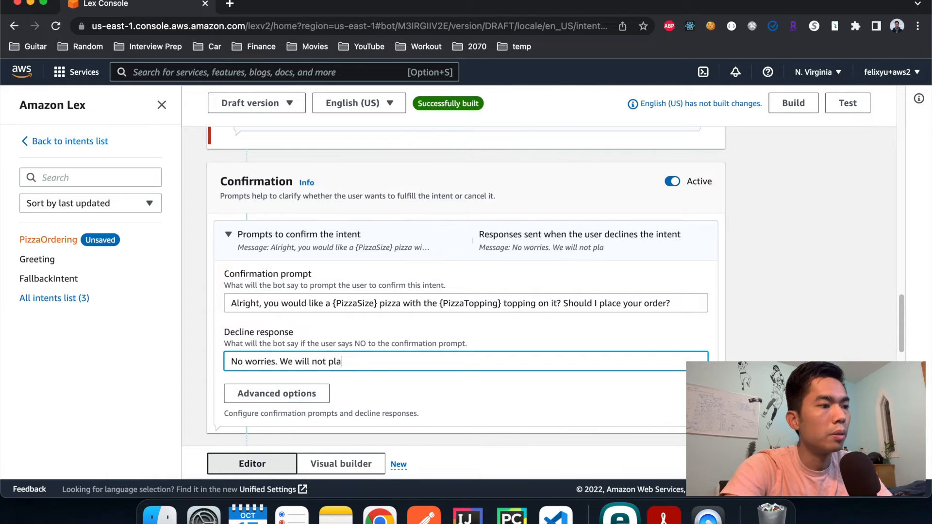
pyautogui.write('ce your order.')
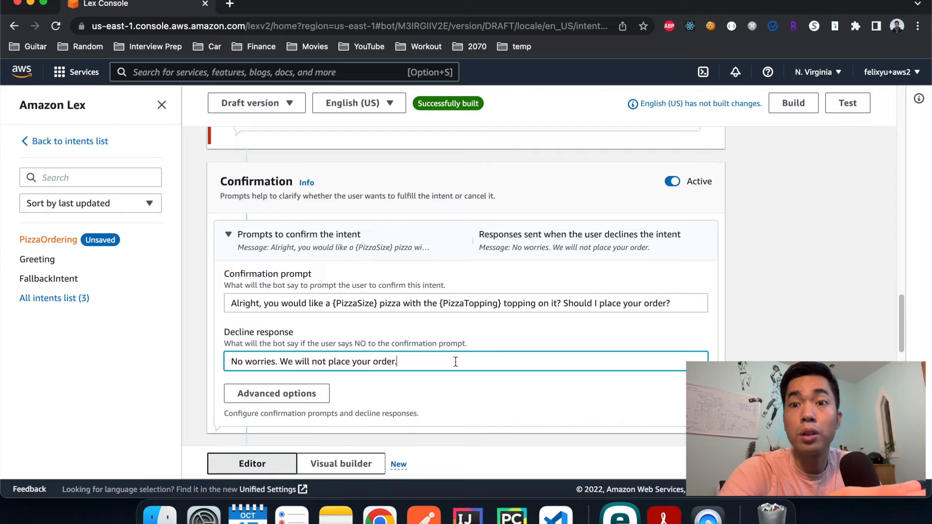
# - Set the intent's successful fulfillment message to "Thank you. Your order has been placed successfully. Would you like to order anything else?"
pyautogui.scroll(-5, 456, 361)
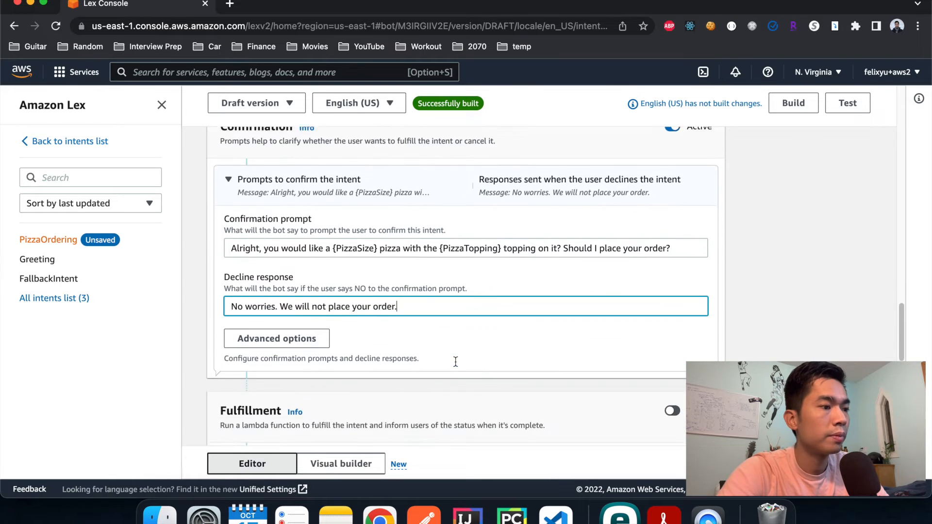
pyautogui.scroll(-2, 455, 362)
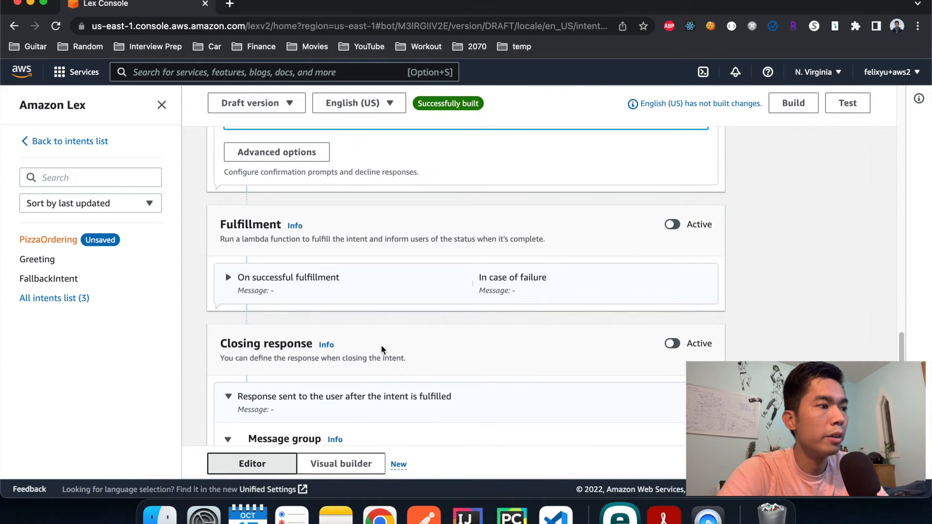
pyautogui.click(228, 279)
pyautogui.scroll(-2, 228, 280)
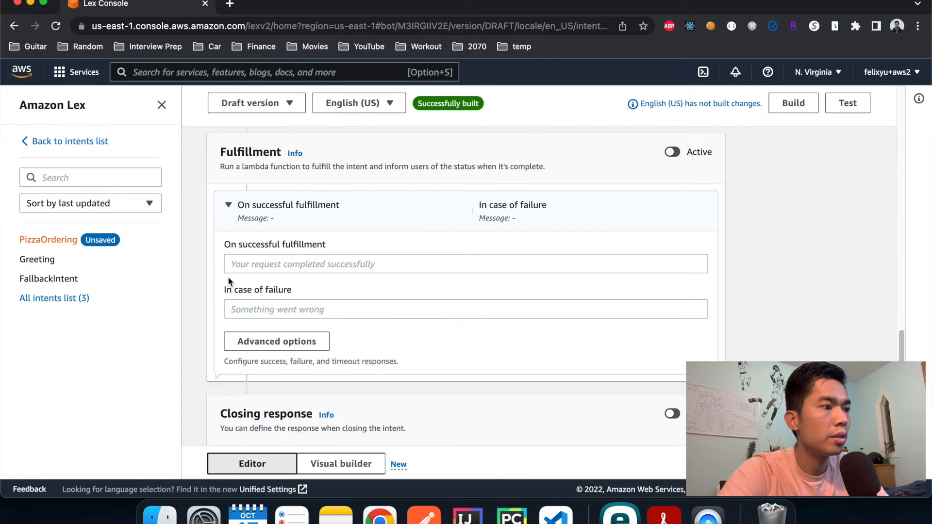
pyautogui.click(294, 266)
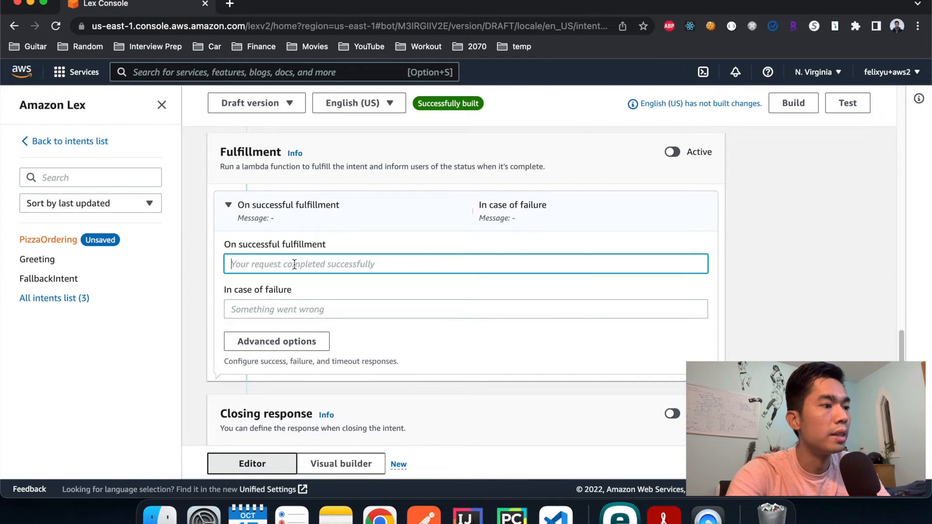
pyautogui.write('Thank you. ')
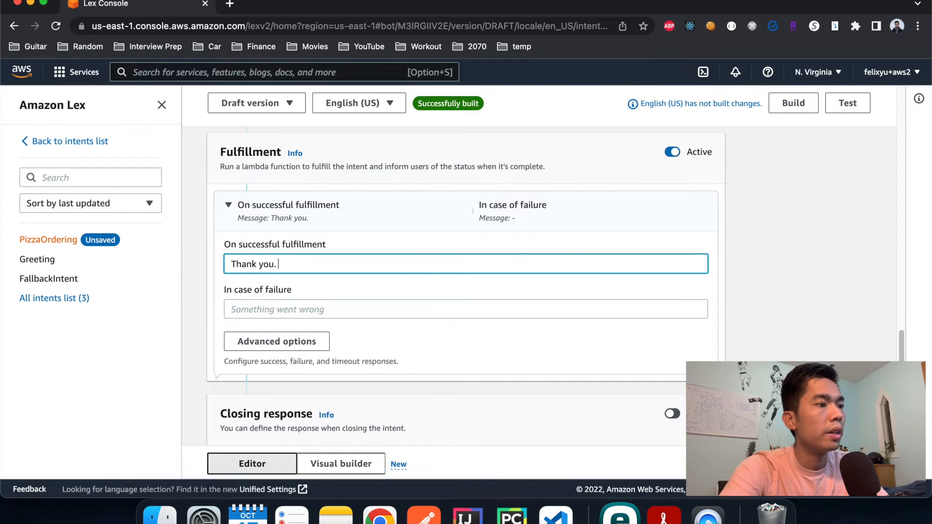
pyautogui.write('Your order')
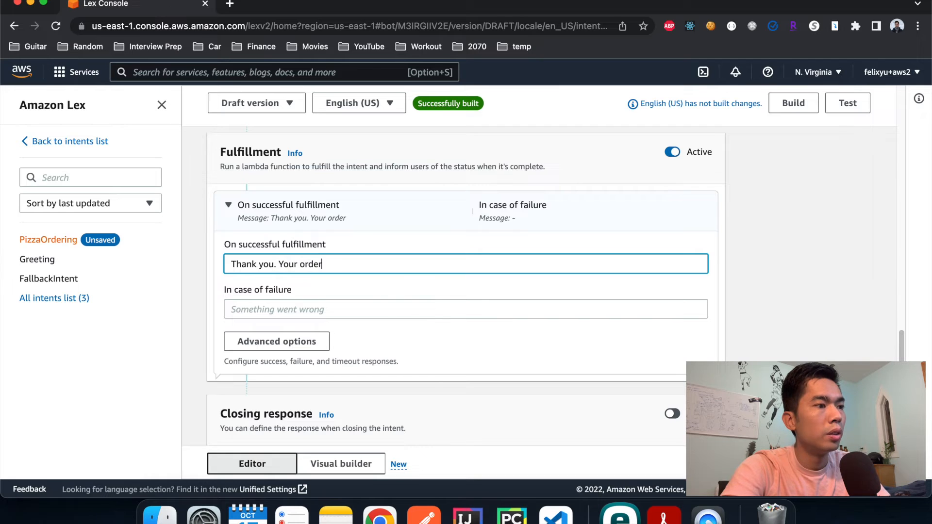
pyautogui.write(' has been ')
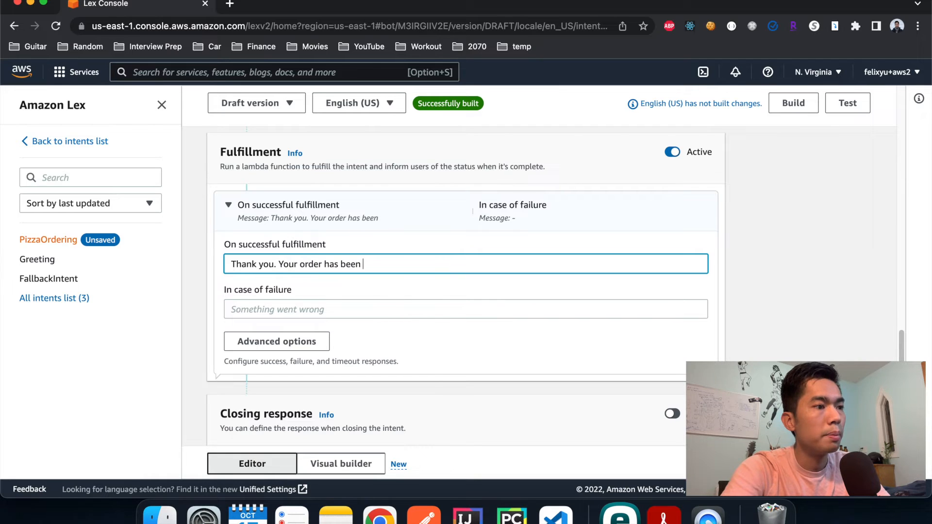
pyautogui.write('placed su')
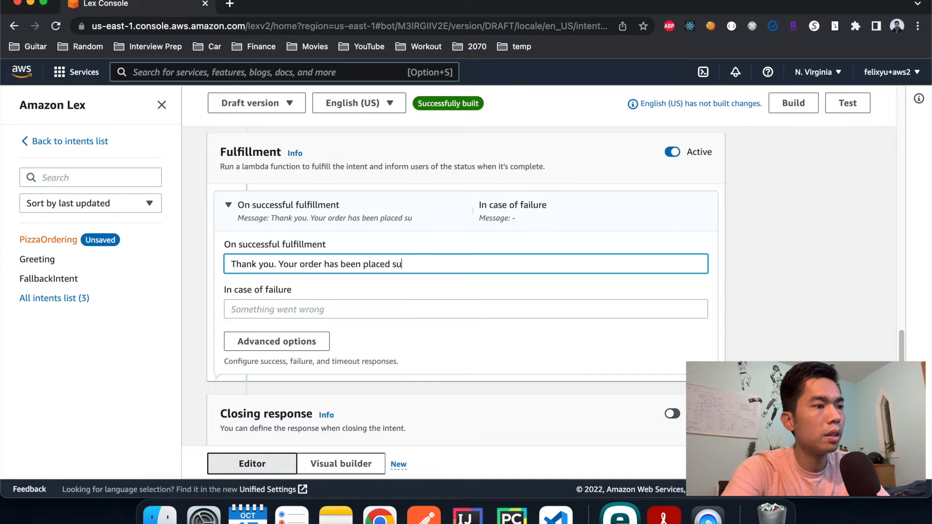
pyautogui.write('ccessfully. Would you like o')
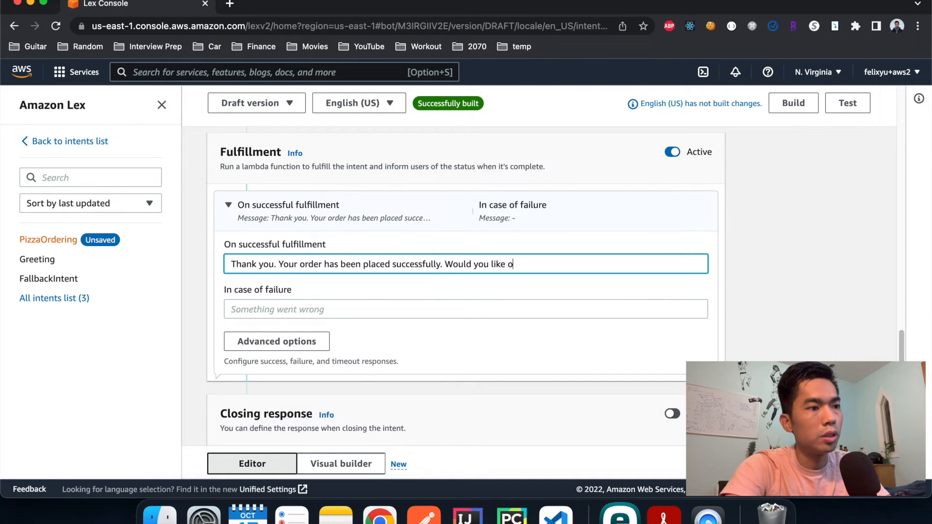
pyautogui.write(' order anot')
pyautogui.press('BackSpace')
pyautogui.press('BackSpace')
pyautogui.write('ything else')
pyautogui.write('?')
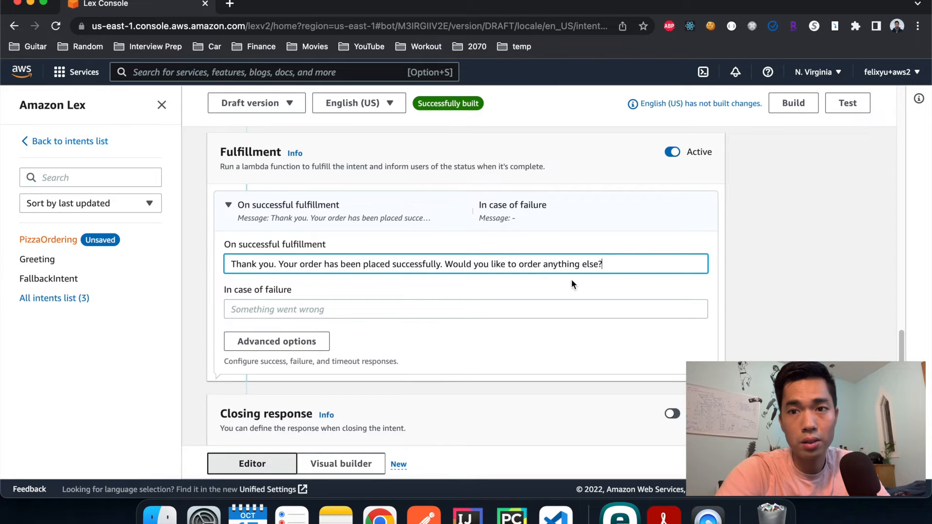
# - Set the fulfillment's failure message to "Sorry. Something went wrong. Please try again."
pyautogui.click(313, 312)
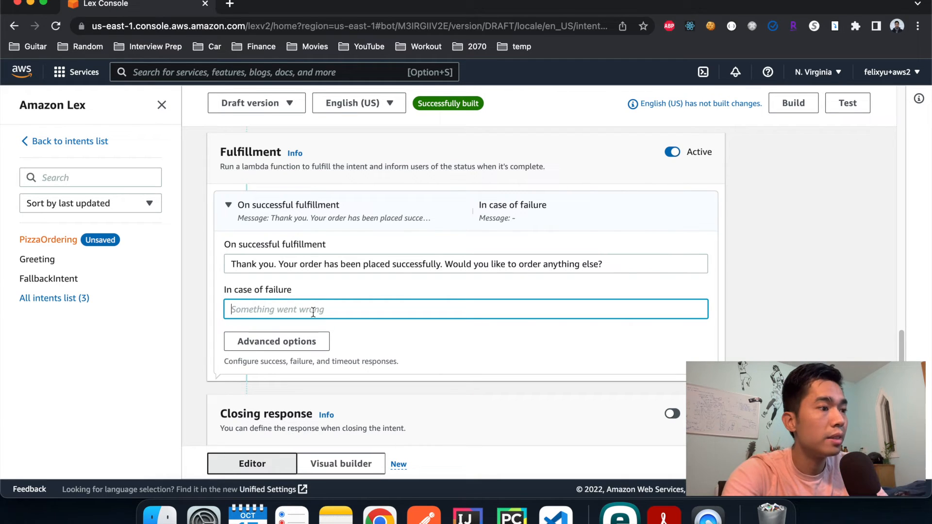
pyautogui.write('Sorry. Something wernt wrong.')
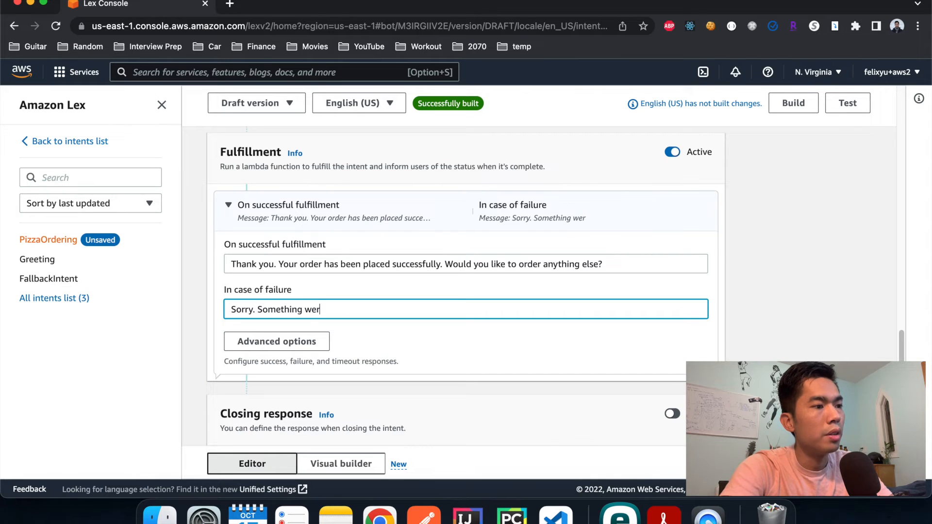
pyautogui.write(' Plea')
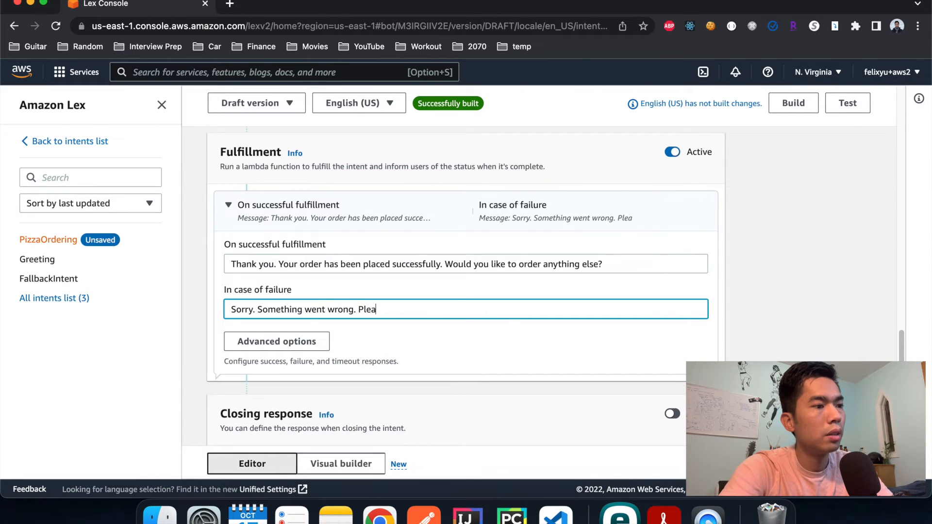
pyautogui.write('se try again.')
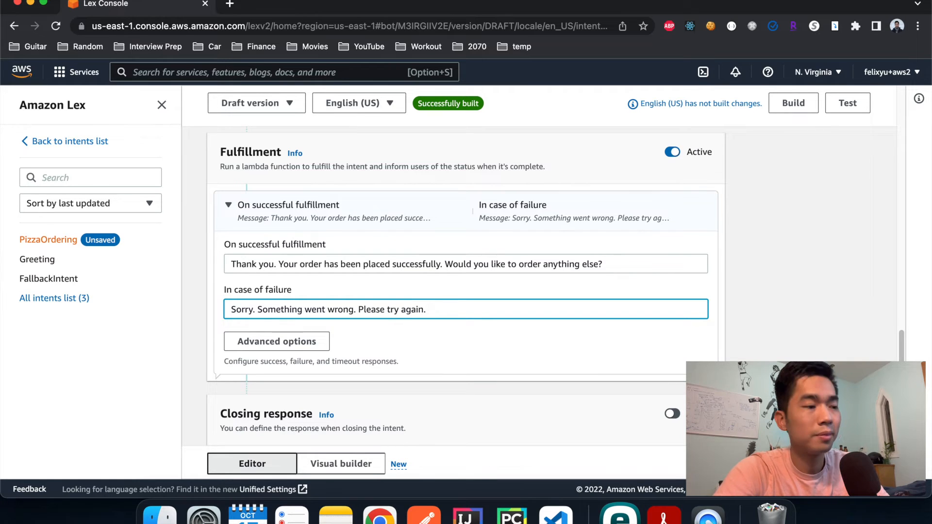
# - Save the PizzaOrdering intent and build the English (US) language of the bot
pyautogui.scroll(-5, 305, 318)
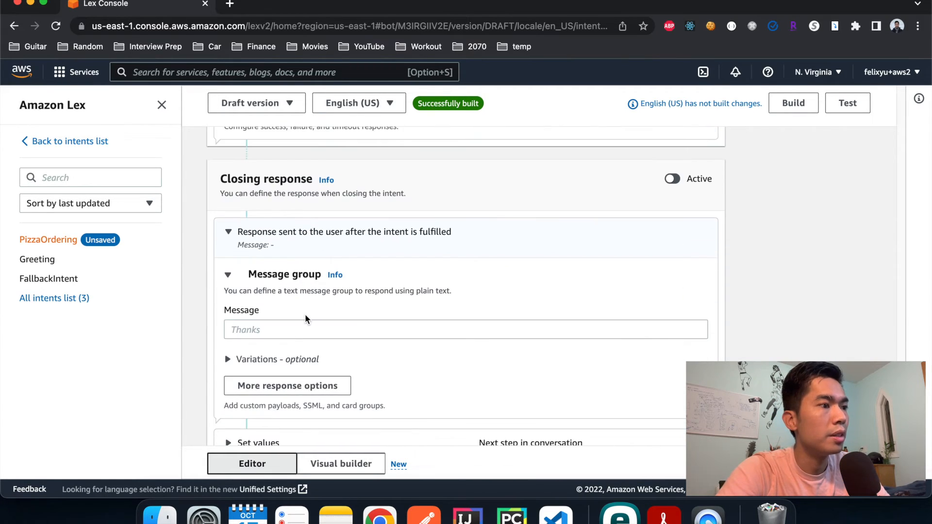
pyautogui.scroll(-1, 306, 318)
pyautogui.scroll(-7, 305, 314)
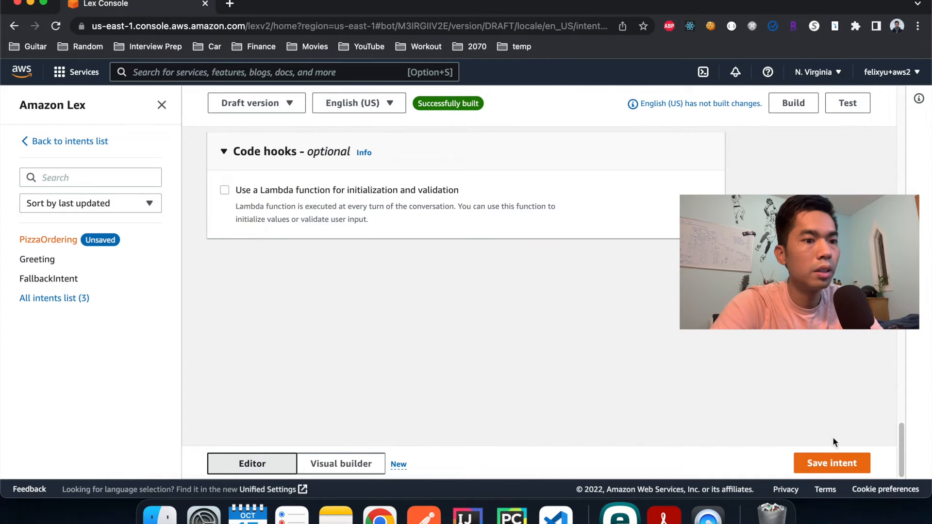
pyautogui.click(831, 463)
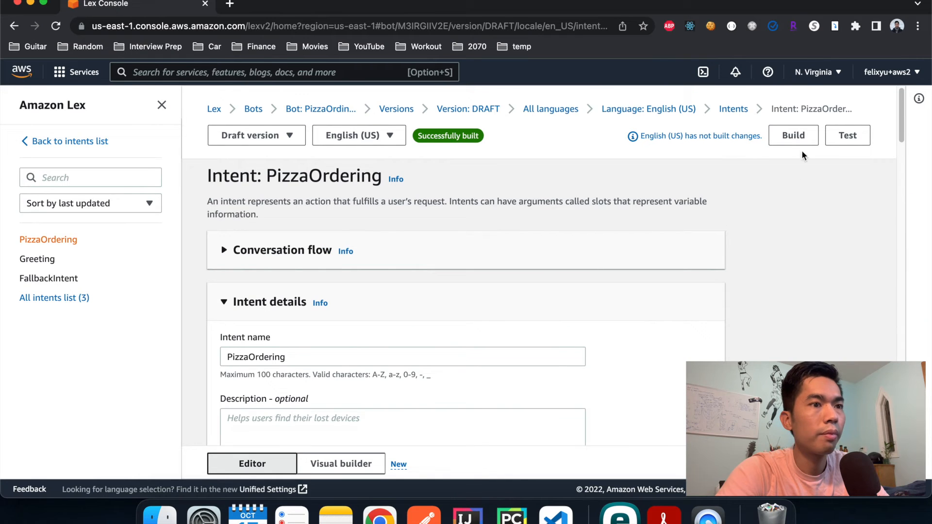
pyautogui.click(796, 139)
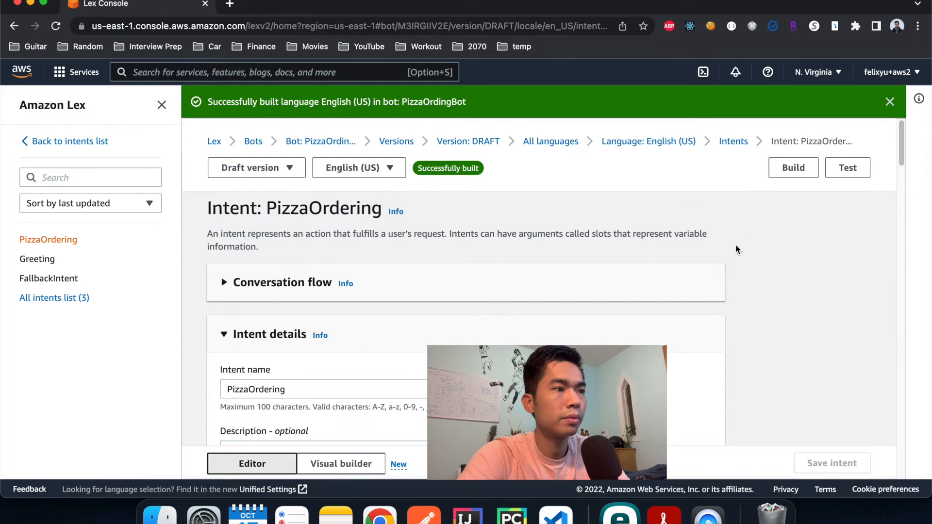
# - Start a test chat with the draft version, greet the bot with "hi" and check its welcome reply
pyautogui.click(848, 169)
pyautogui.click(777, 434)
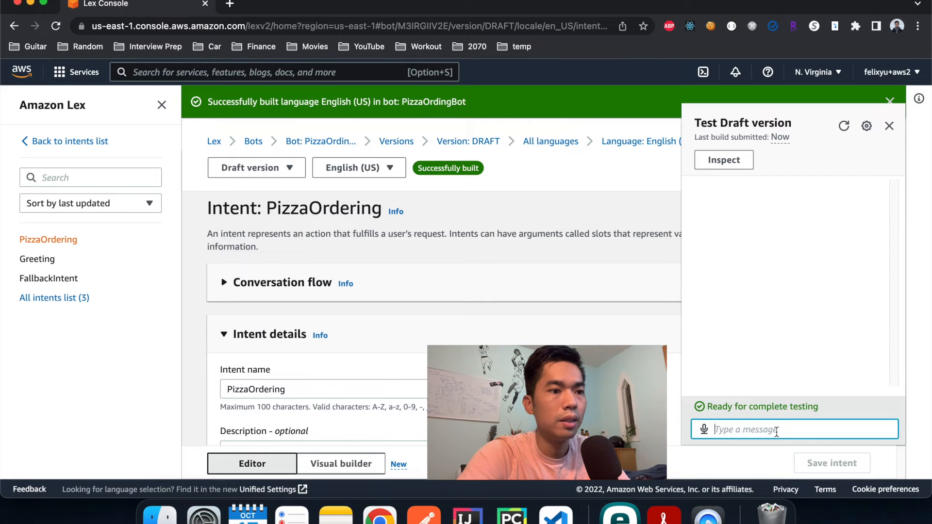
pyautogui.write('hi')
pyautogui.press('Return')
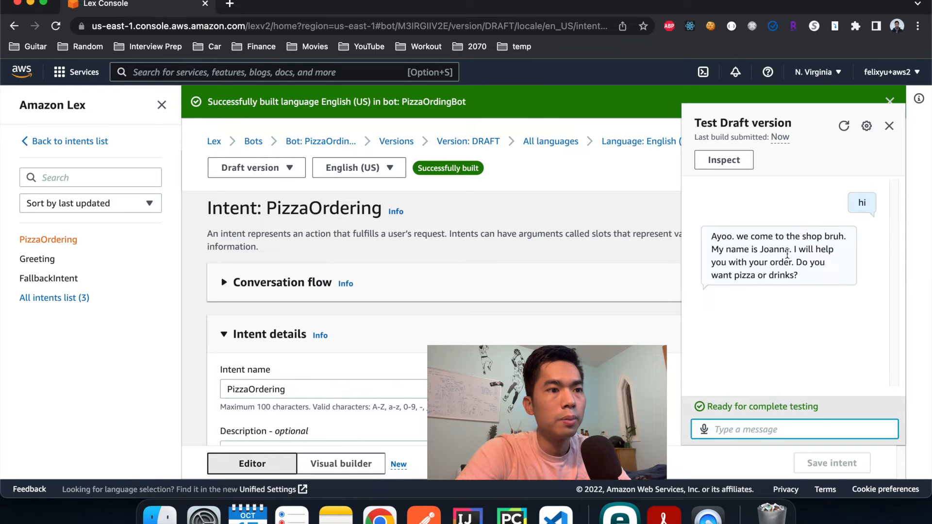
pyautogui.moveTo(743, 236); pyautogui.dragTo(771, 239)
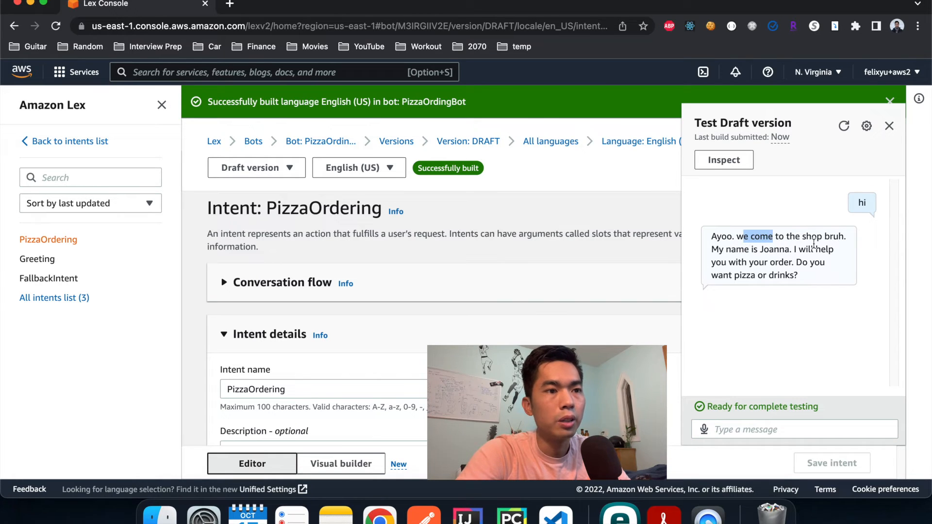
pyautogui.click(842, 232)
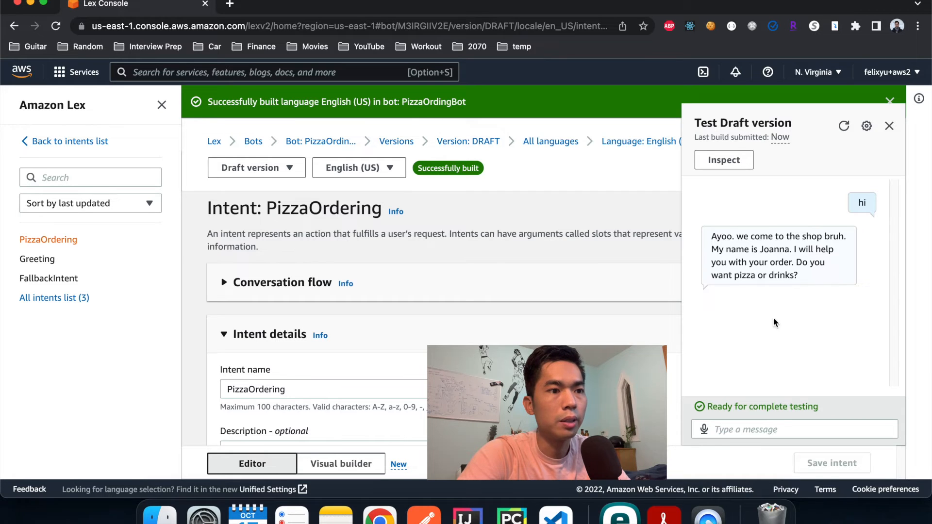
# - Test a full order in the chat by answering "pizza", "medium" and "pepperoni", and confirm it with "yes"
pyautogui.click(755, 427)
pyautogui.write('pizza')
pyautogui.press('Return')
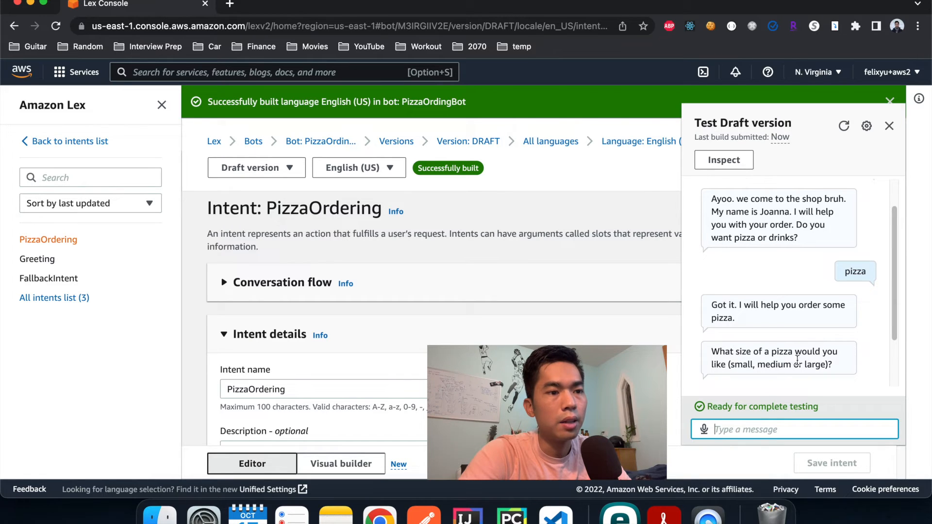
pyautogui.write('medium')
pyautogui.press('Return')
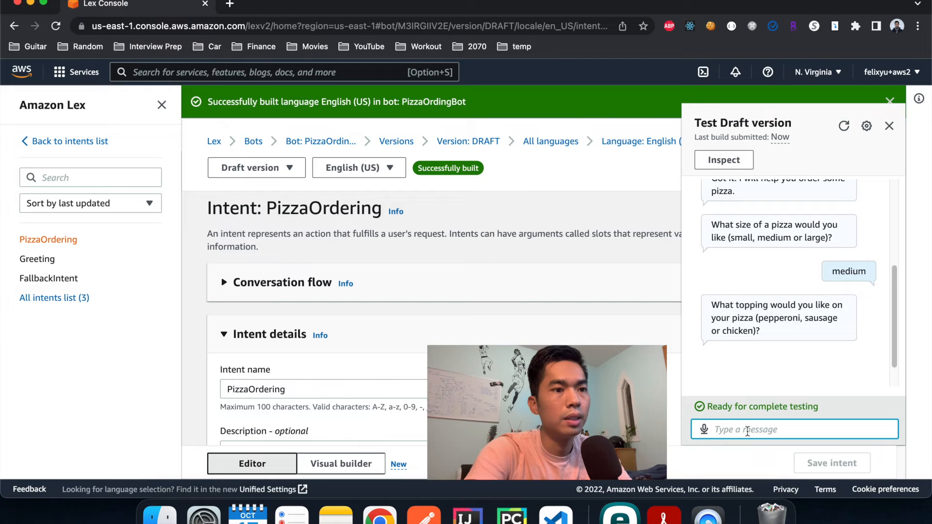
pyautogui.write('pepperoni')
pyautogui.press('Return')
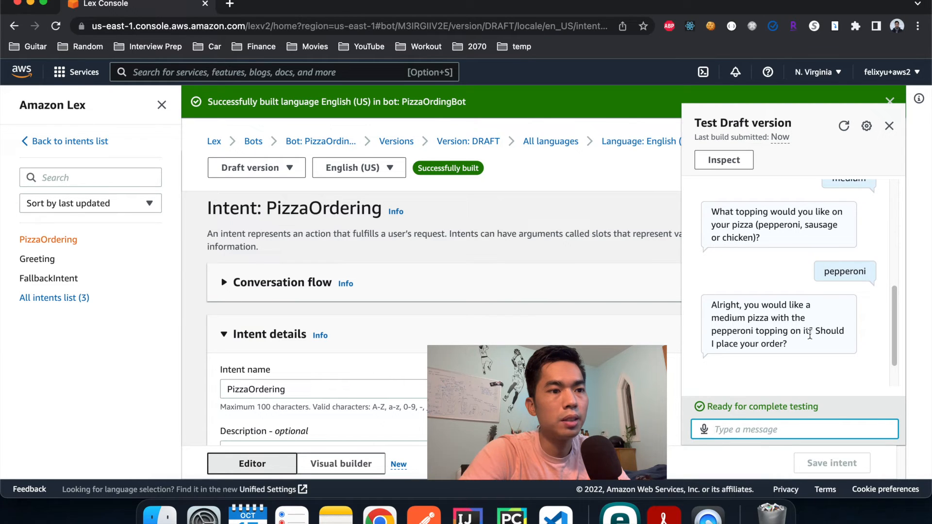
pyautogui.write('yes')
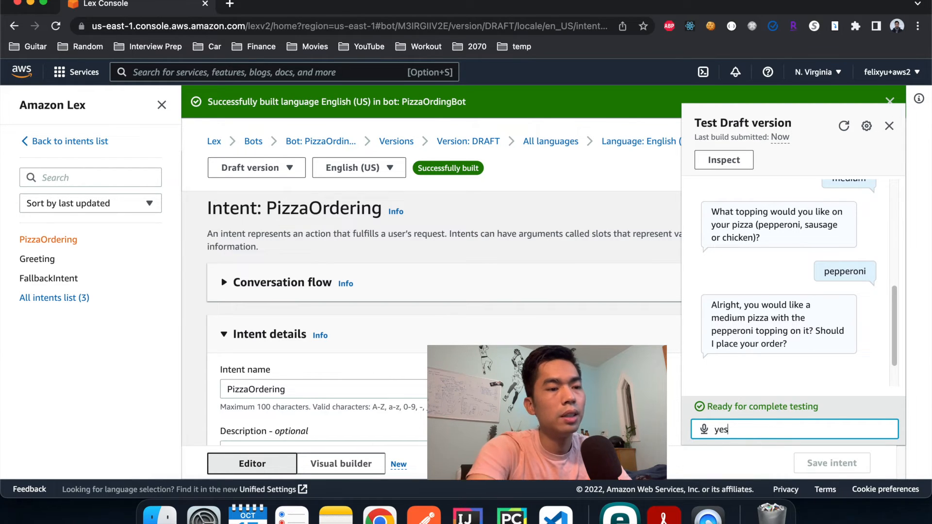
pyautogui.press('Return')
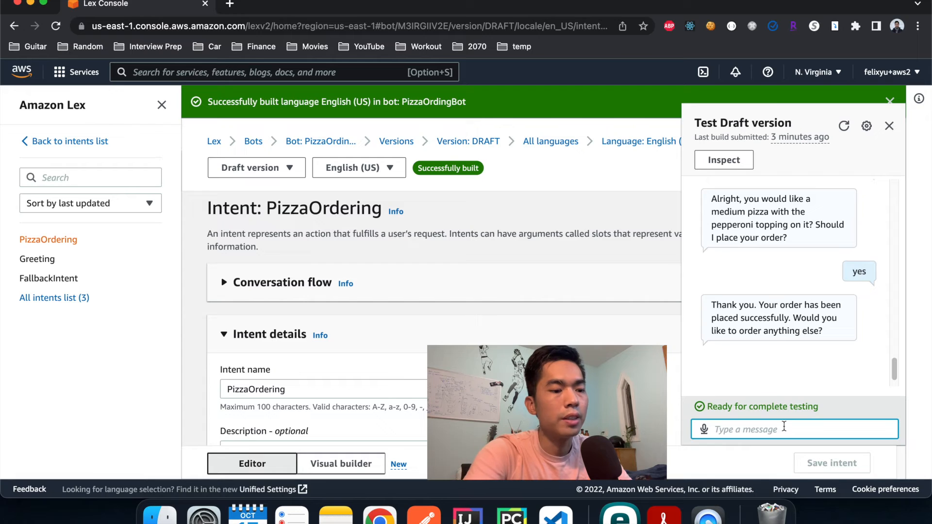
# - Test a second order with "i want pizza", answering the size question with the invalid "asdfasdfa" and then "large"
pyautogui.write('i want pizza')
pyautogui.press('Return')
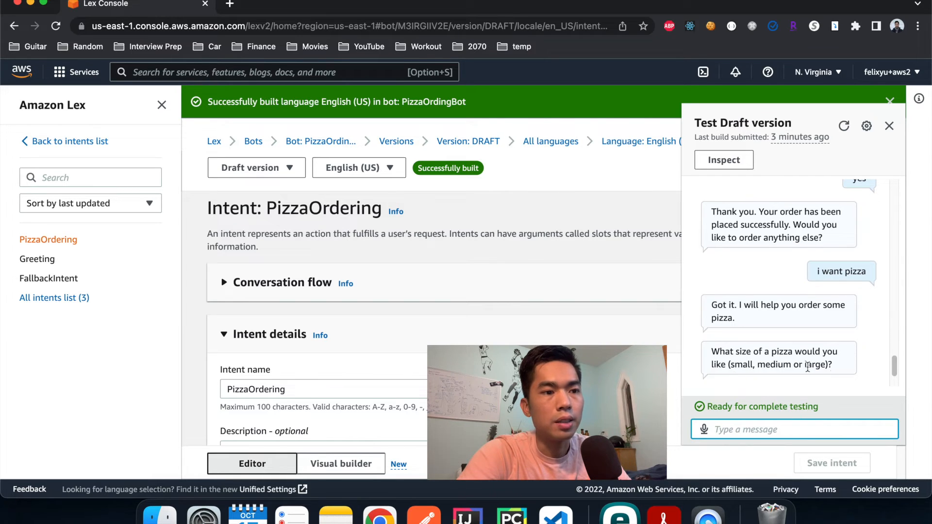
pyautogui.write('asdfasdfa')
pyautogui.press('Return')
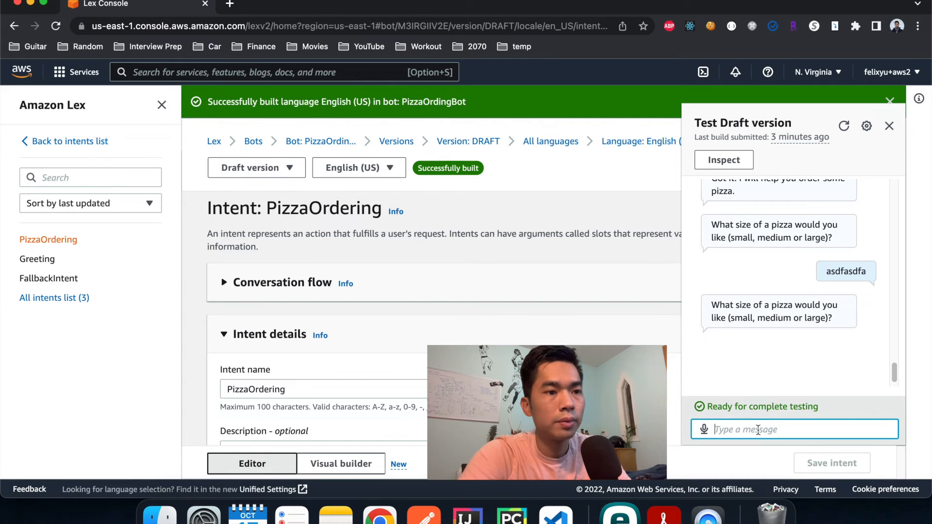
pyautogui.write('large')
pyautogui.press('Return')
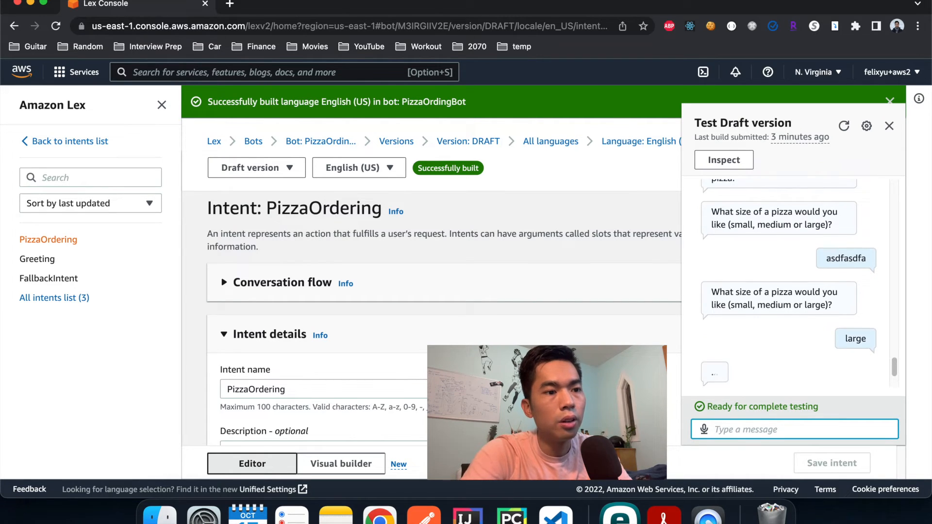
# - Answer the topping question with the invalid "fasdfasdf" and then "chicken", and decline the order with "no"
pyautogui.write('fasdfasdf')
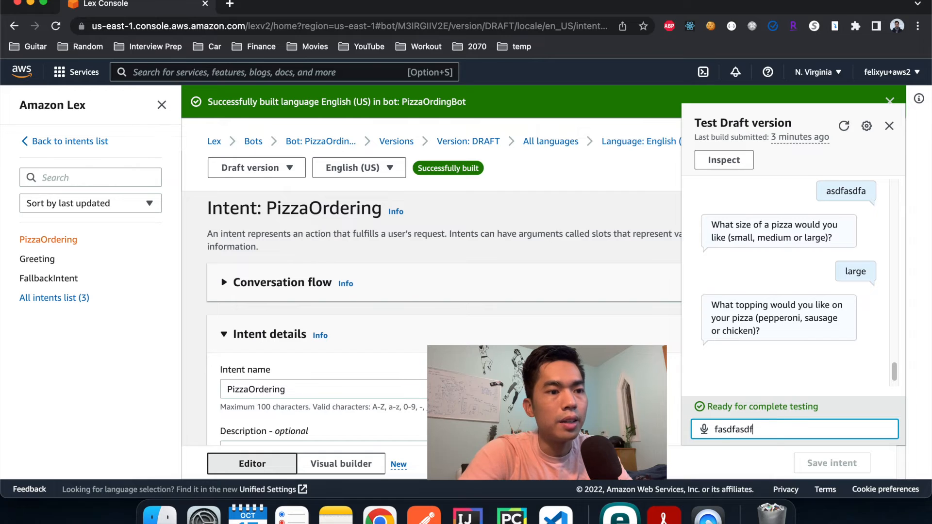
pyautogui.press('Return')
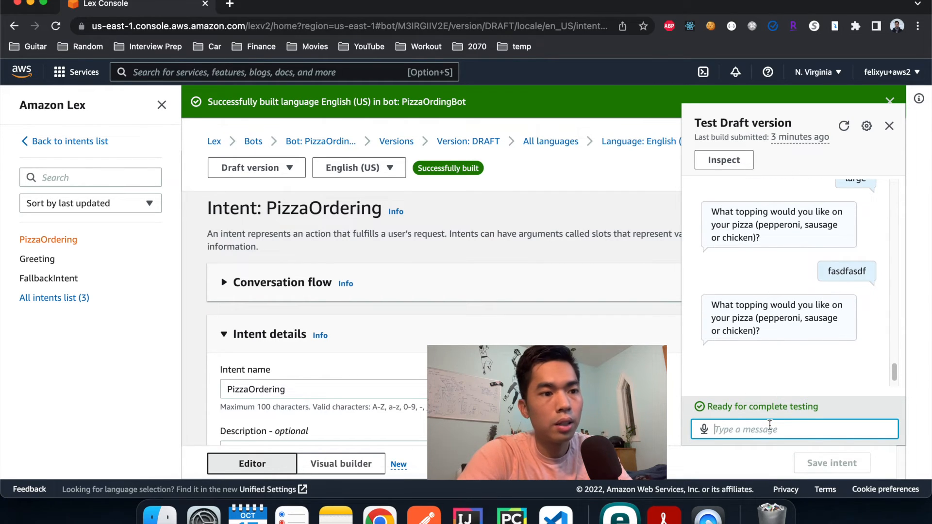
pyautogui.write('chicken')
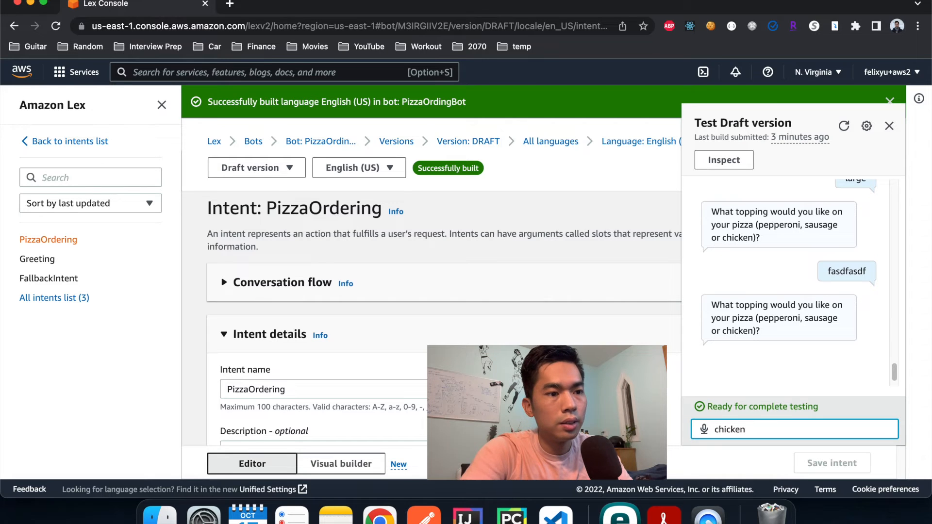
pyautogui.press('Return')
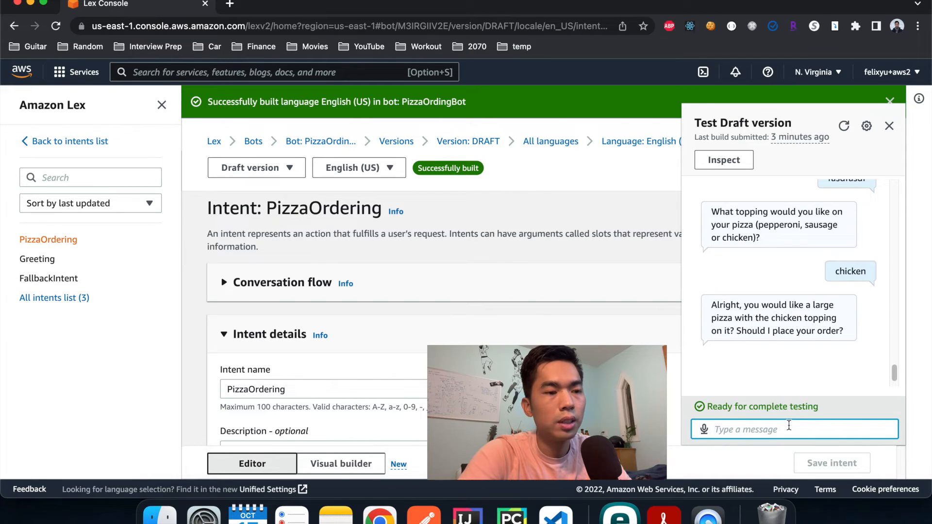
pyautogui.write('no')
pyautogui.press('Return')
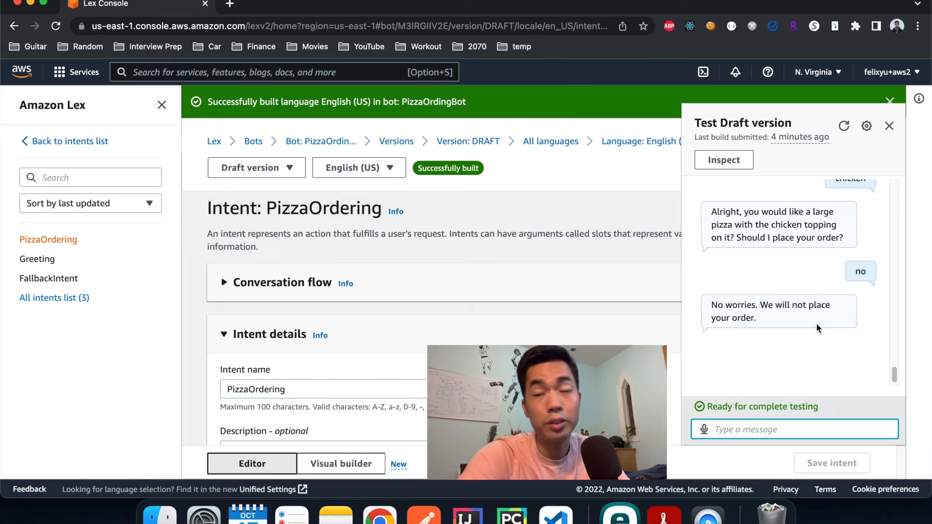
# - Close the test chat, return to the intents list and add an empty intent named DrinkOrdering
pyautogui.click(889, 126)
pyautogui.click(733, 141)
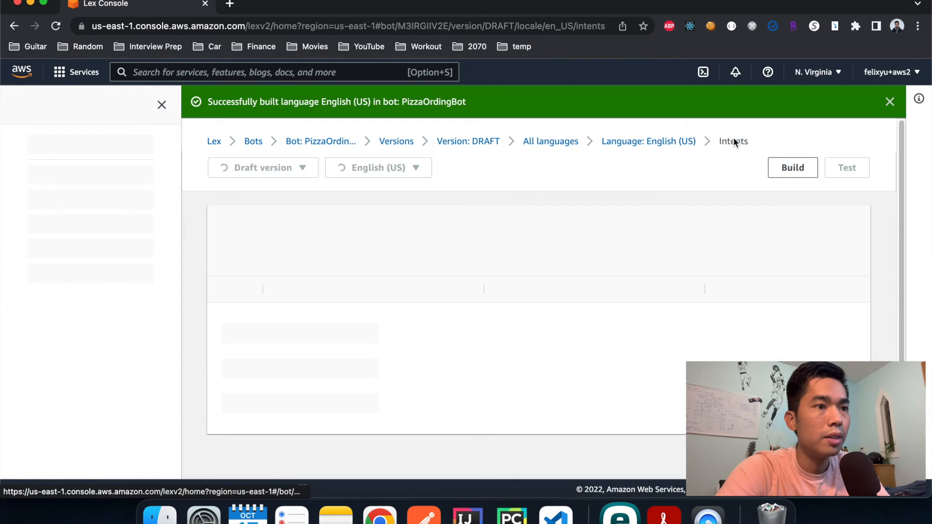
pyautogui.click(808, 224)
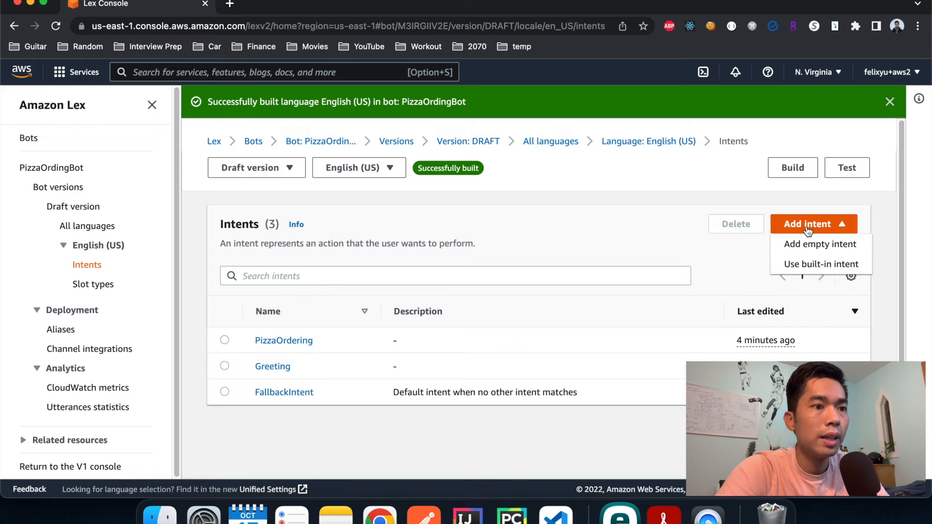
pyautogui.click(807, 245)
pyautogui.click(456, 287)
pyautogui.write('DrinkOrdering')
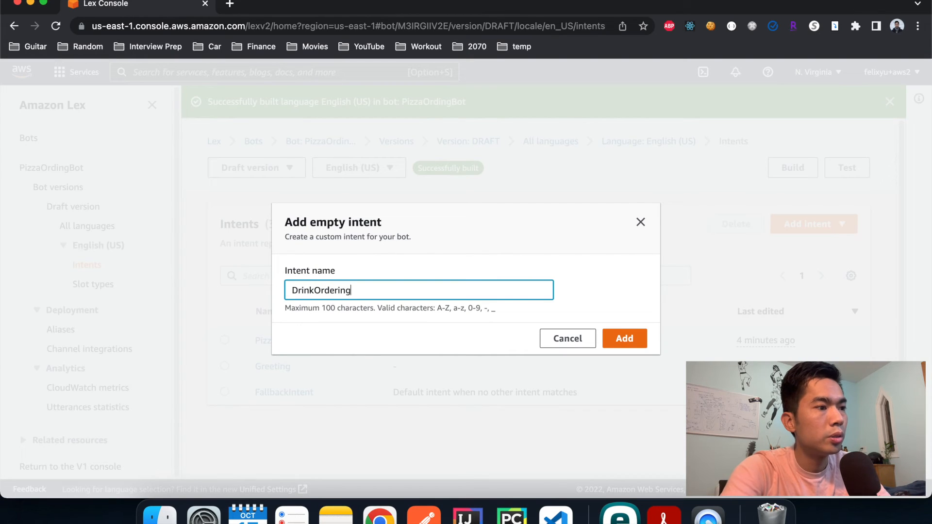
pyautogui.click(633, 340)
# - Add the sample utterances "drink", "drinks", "i want to order drinks" and "i want to order a drink" to the DrinkOrdering intent
pyautogui.scroll(-10, 454, 304)
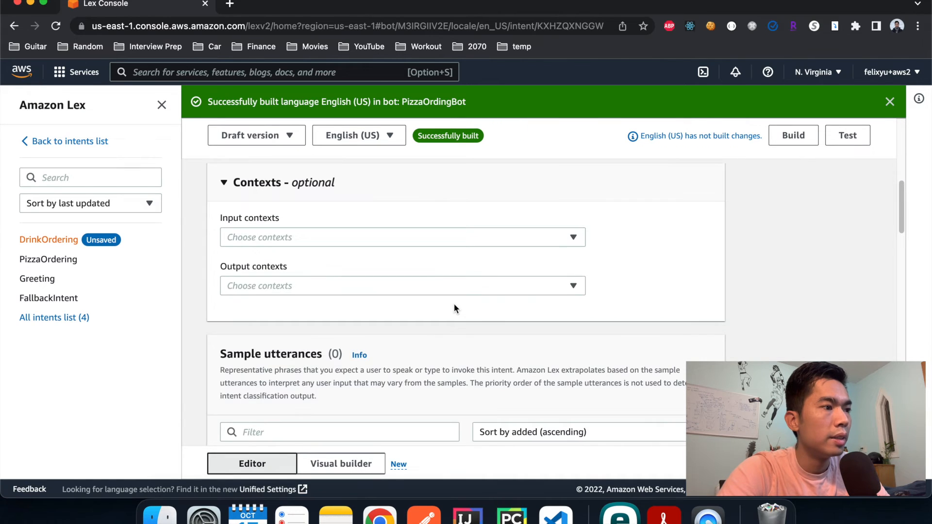
pyautogui.scroll(-4, 455, 308)
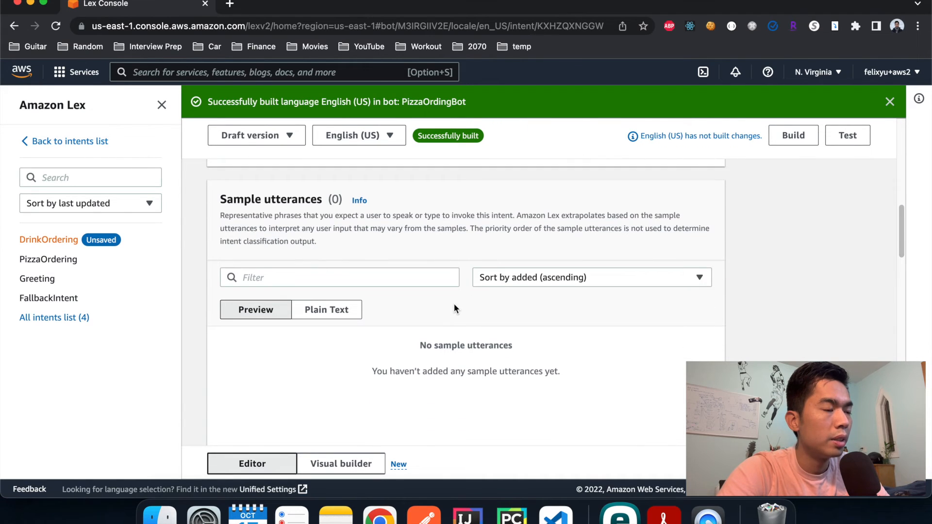
pyautogui.scroll(-8, 445, 306)
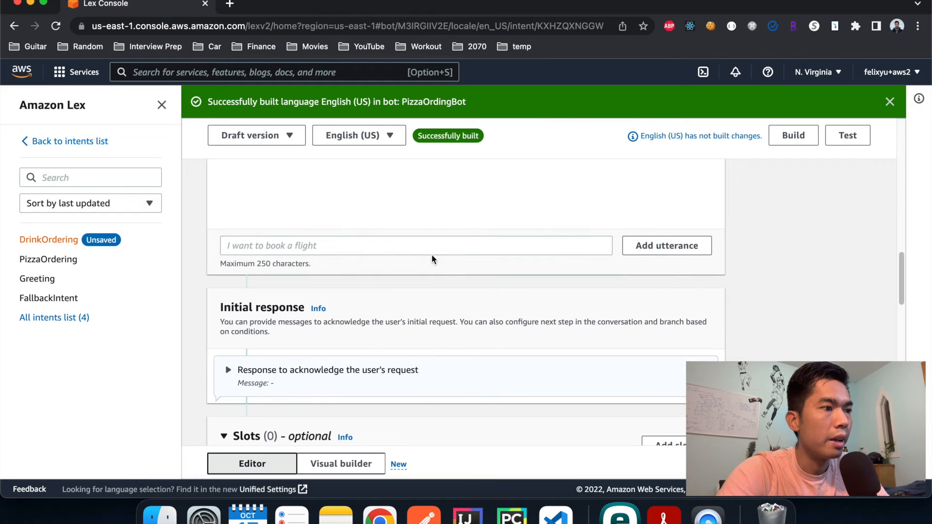
pyautogui.click(431, 246)
pyautogui.write('drink')
pyautogui.press('Return')
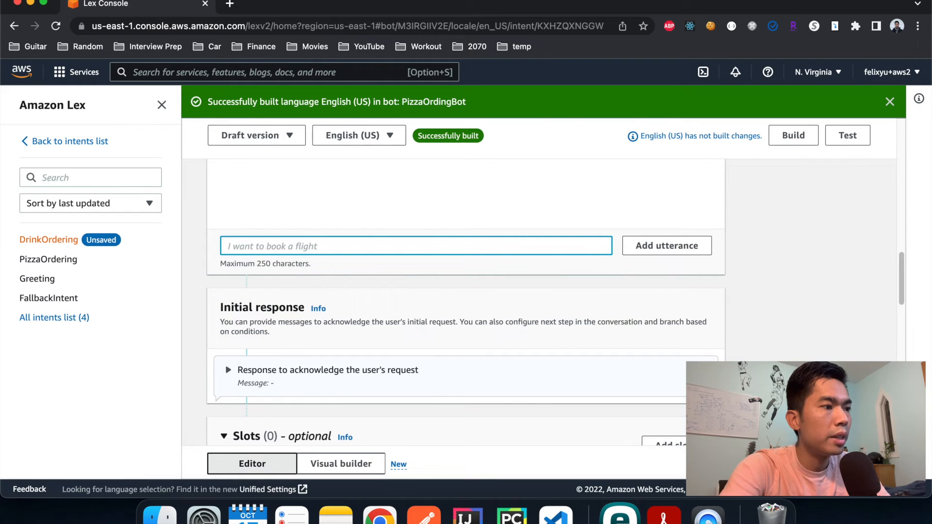
pyautogui.write('drinks')
pyautogui.press('Return')
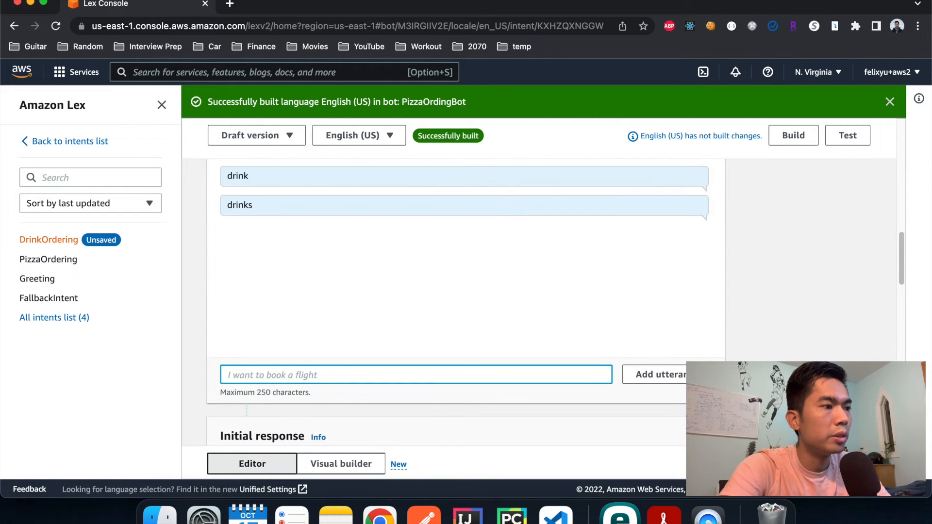
pyautogui.write('i want to order drinks')
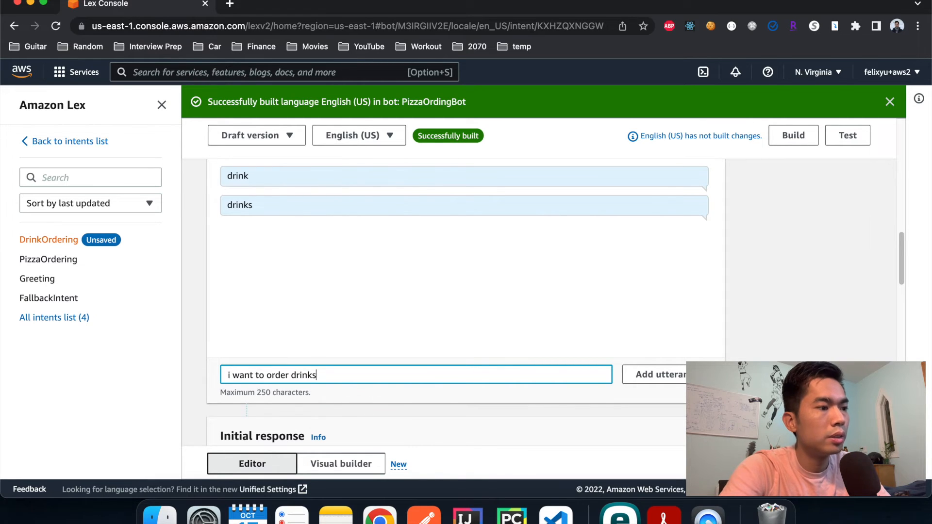
pyautogui.press('Return')
pyautogui.write('i')
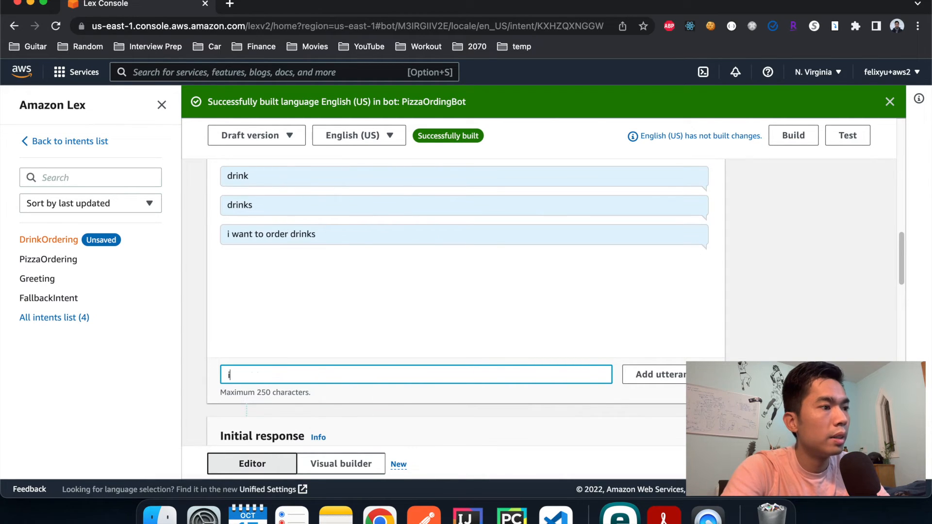
pyautogui.write(' want to order a drink')
pyautogui.press('Return')
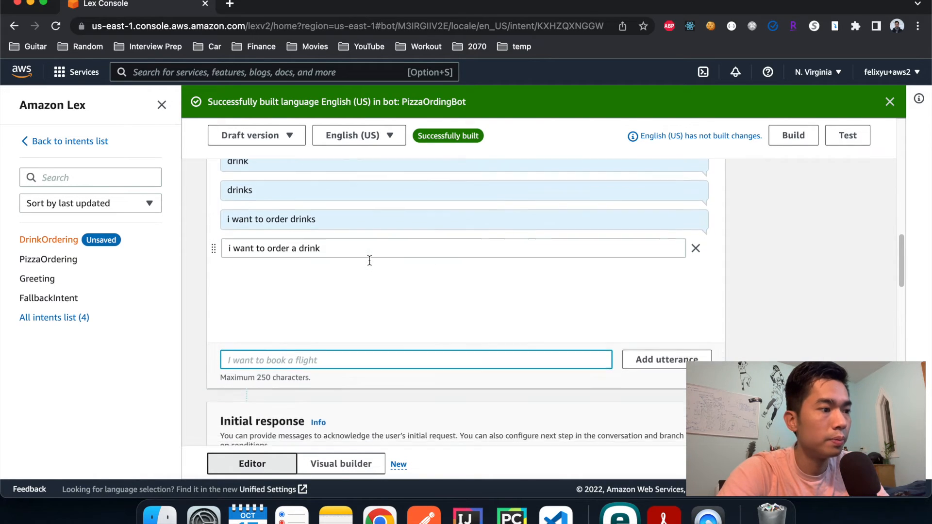
# - Set the initial response message to "Okay, I will help you order some drinks" and save the DrinkOrdering intent
pyautogui.scroll(-5, 369, 261)
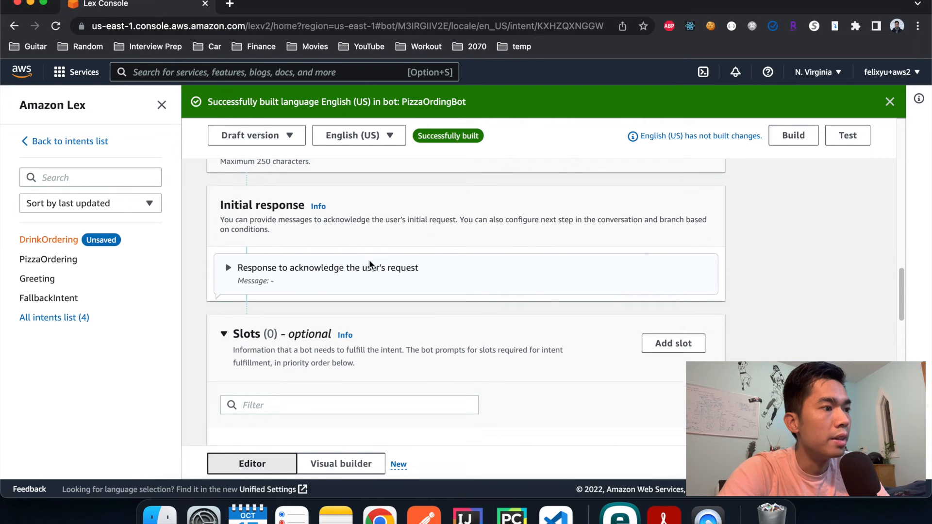
pyautogui.click(228, 268)
pyautogui.scroll(-2, 283, 287)
pyautogui.click(291, 309)
pyautogui.write('Okay, ')
pyautogui.write('I will help you')
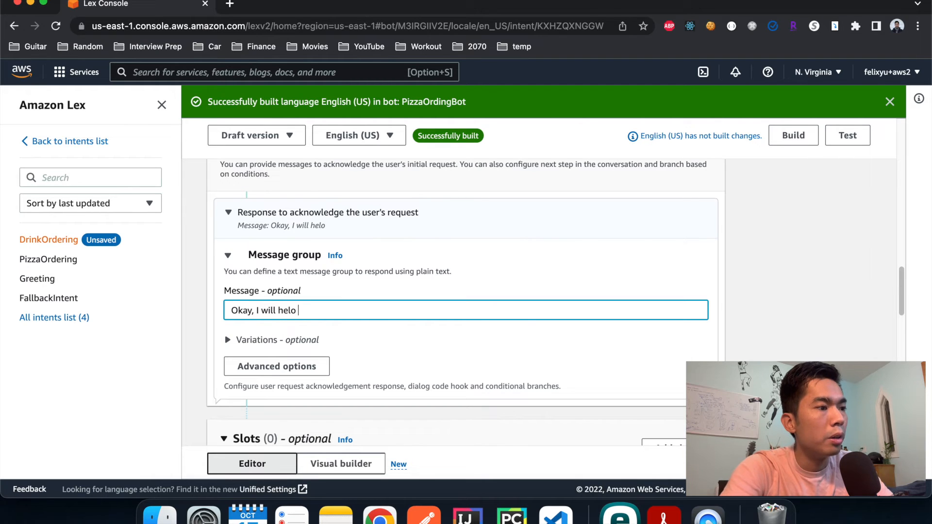
pyautogui.write(' order some sd')
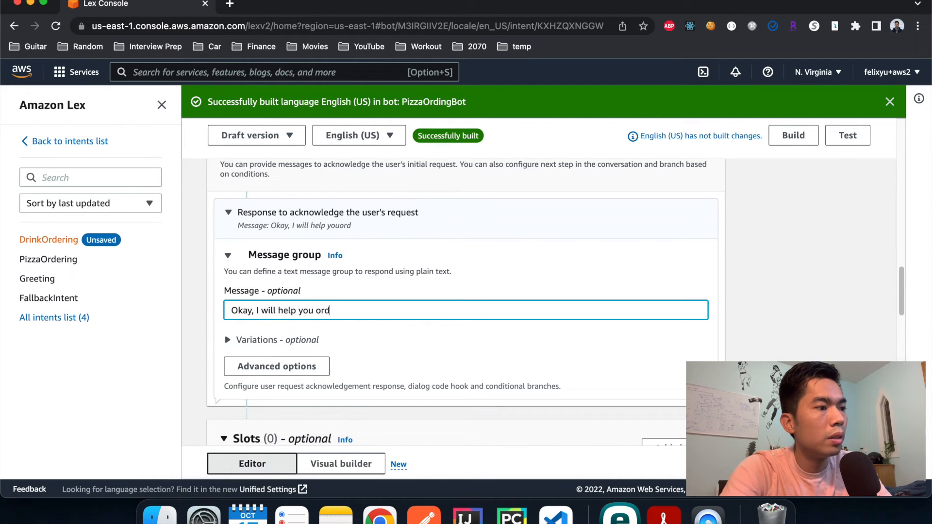
pyautogui.press('BackSpace')
pyautogui.press('BackSpace')
pyautogui.write('drinks')
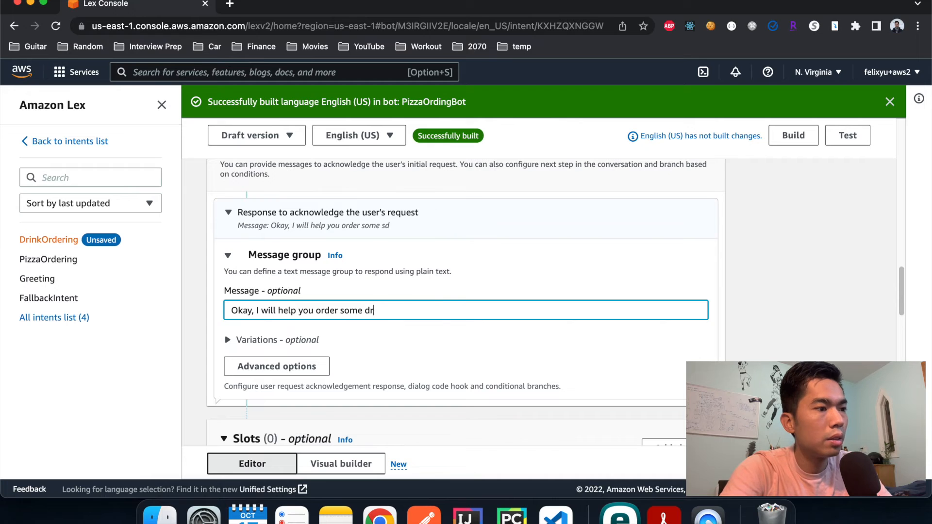
pyautogui.scroll(-3, 348, 375)
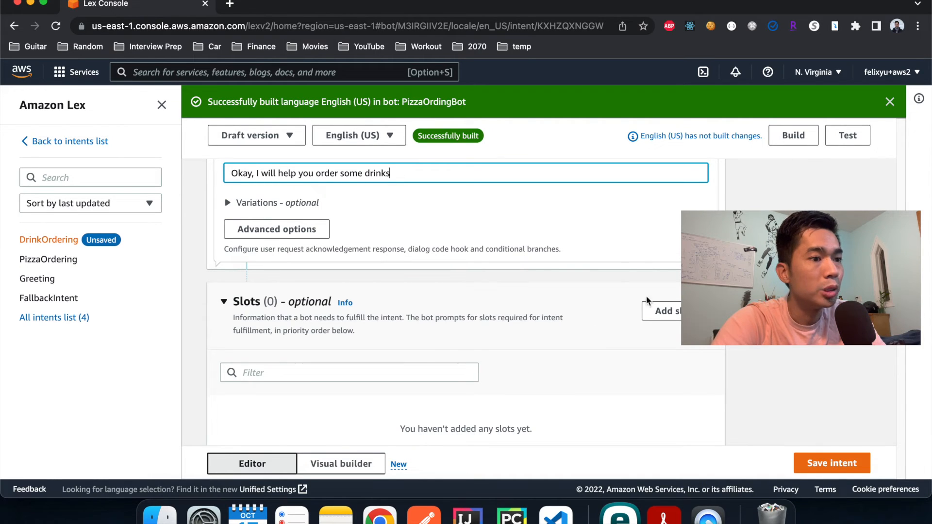
pyautogui.click(819, 463)
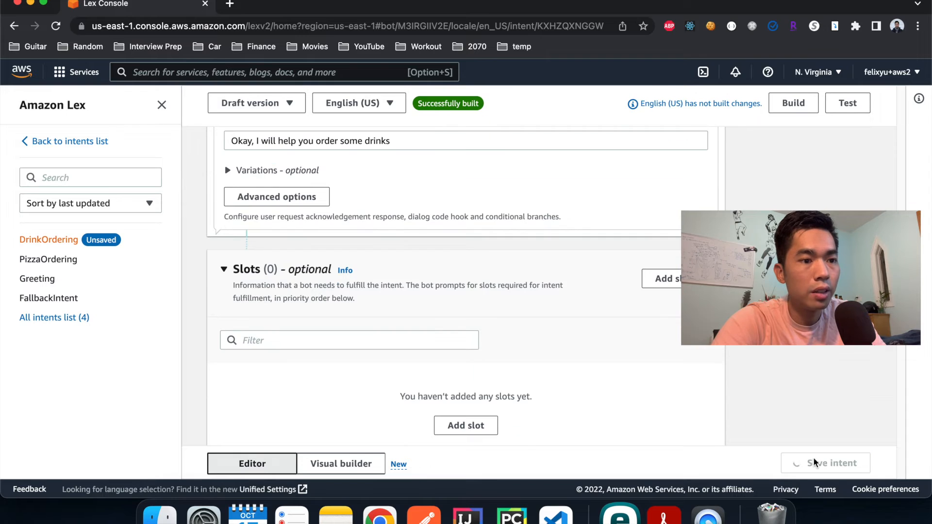
# - Go to the slot types of English (US) and add a blank slot type named DrinkType
pyautogui.click(658, 110)
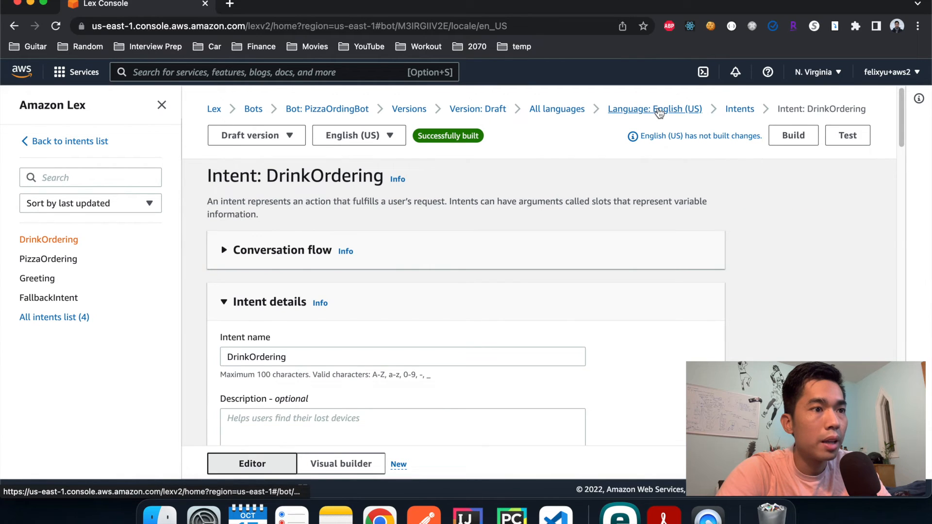
pyautogui.click(102, 286)
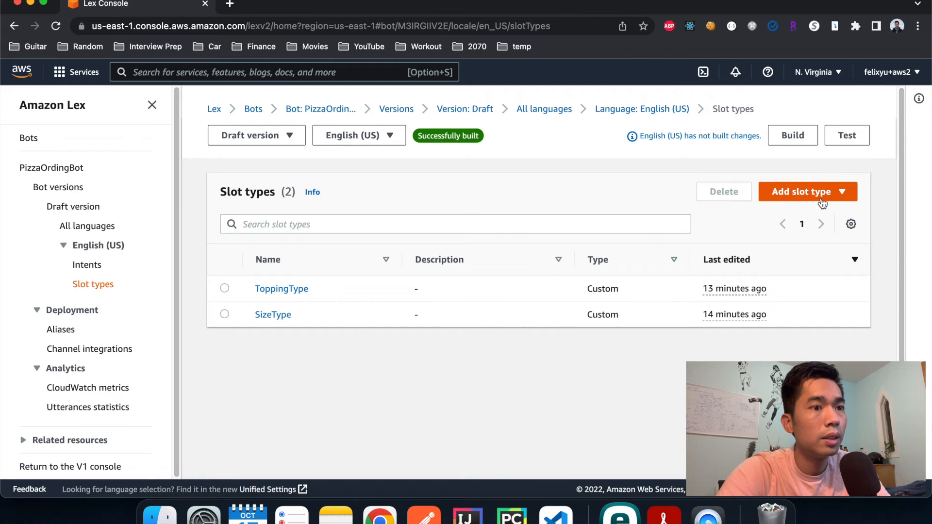
pyautogui.click(816, 205)
pyautogui.click(766, 210)
pyautogui.click(420, 289)
pyautogui.write('DrinkType')
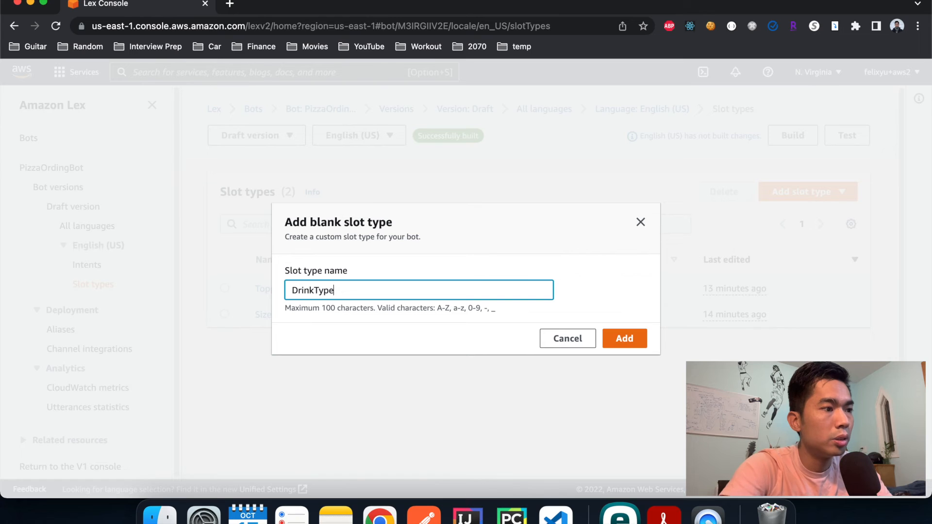
pyautogui.click(631, 338)
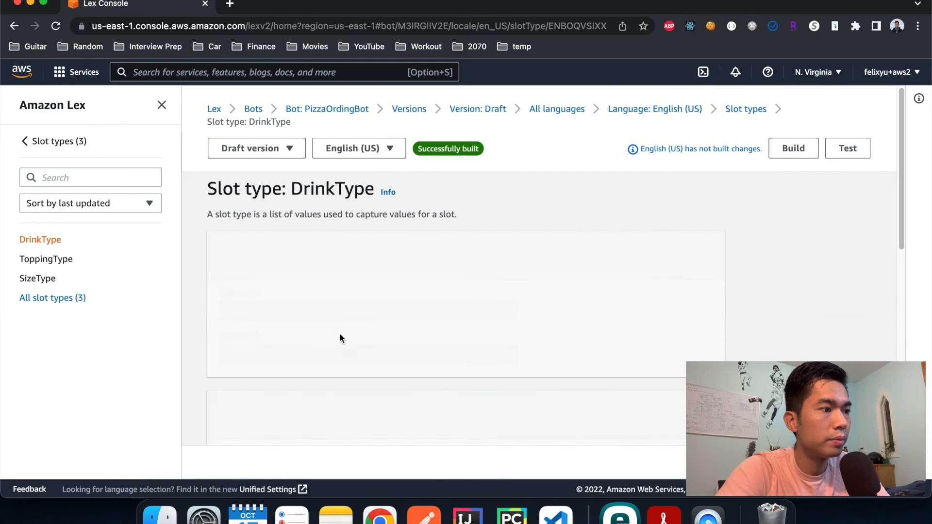
# - Add the values coke, pepsi, sprite and vodka to the DrinkType slot type and save it
pyautogui.scroll(-6, 340, 333)
pyautogui.click(340, 335)
pyautogui.write('coke')
pyautogui.press('Return')
pyautogui.write('pepsi')
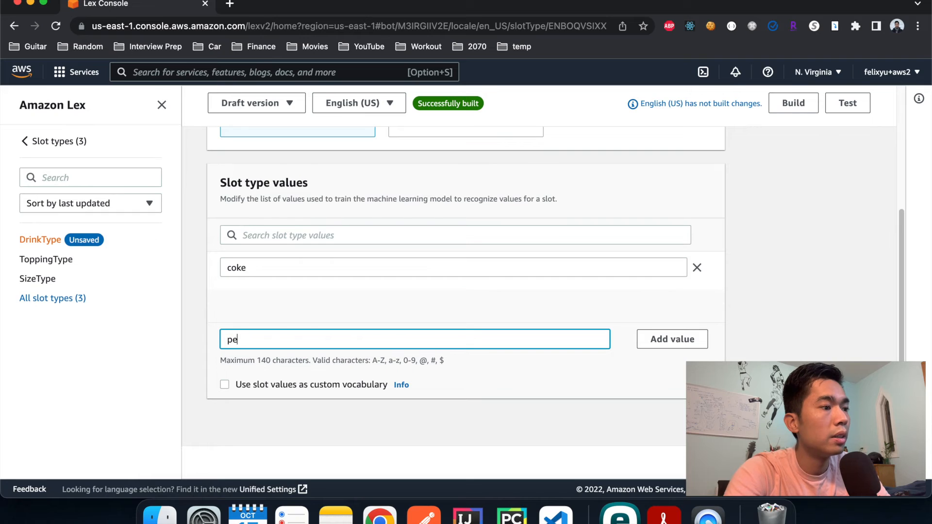
pyautogui.press('Return')
pyautogui.write('sprite')
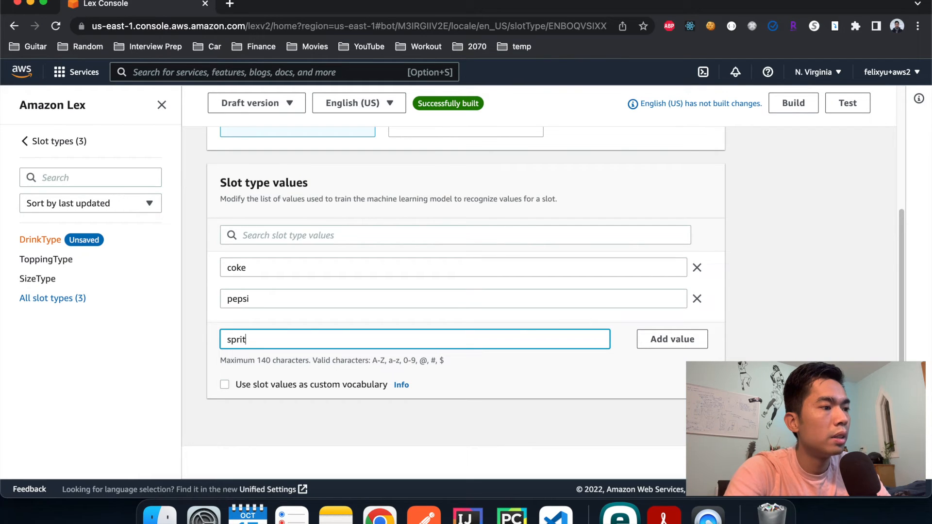
pyautogui.press('Return')
pyautogui.write('vodka')
pyautogui.press('Return')
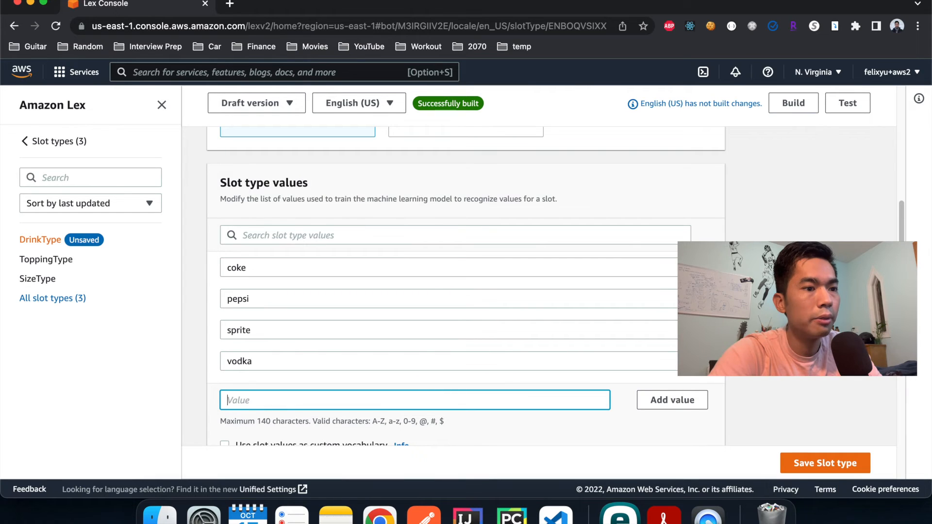
pyautogui.scroll(-3, 832, 500)
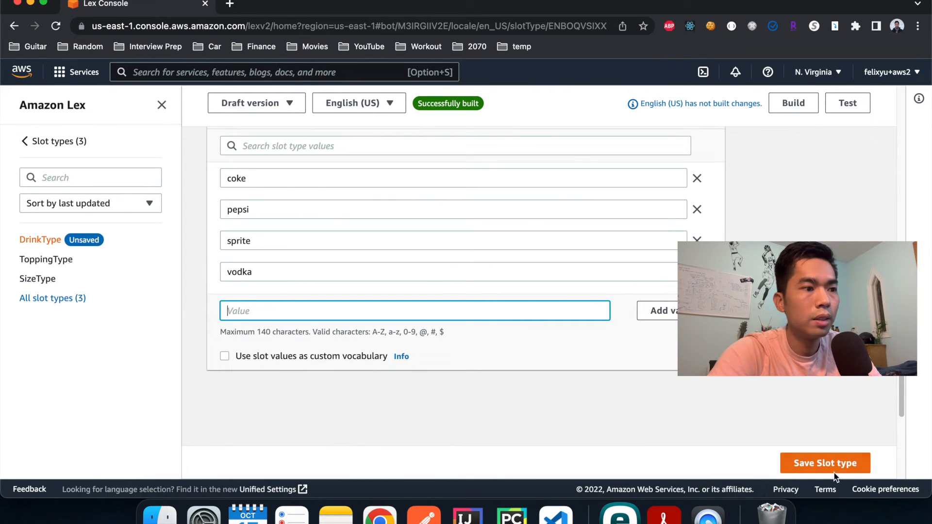
pyautogui.click(825, 462)
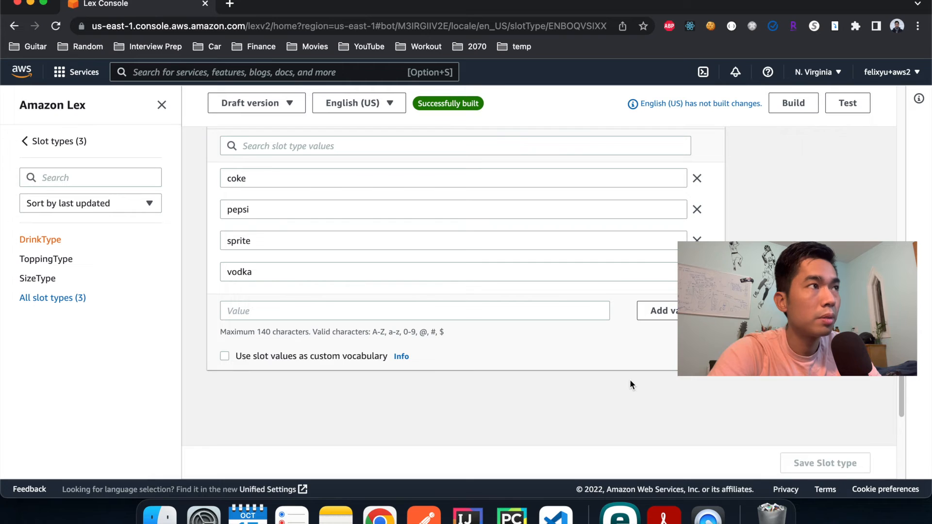
# - Return to the intents of English (US) and open the DrinkOrdering intent
pyautogui.scroll(7, 630, 380)
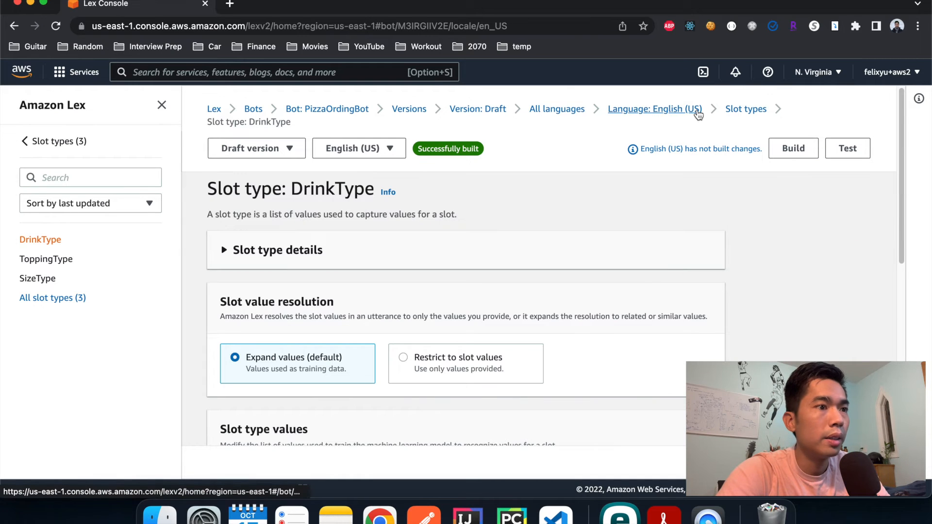
pyautogui.click(697, 109)
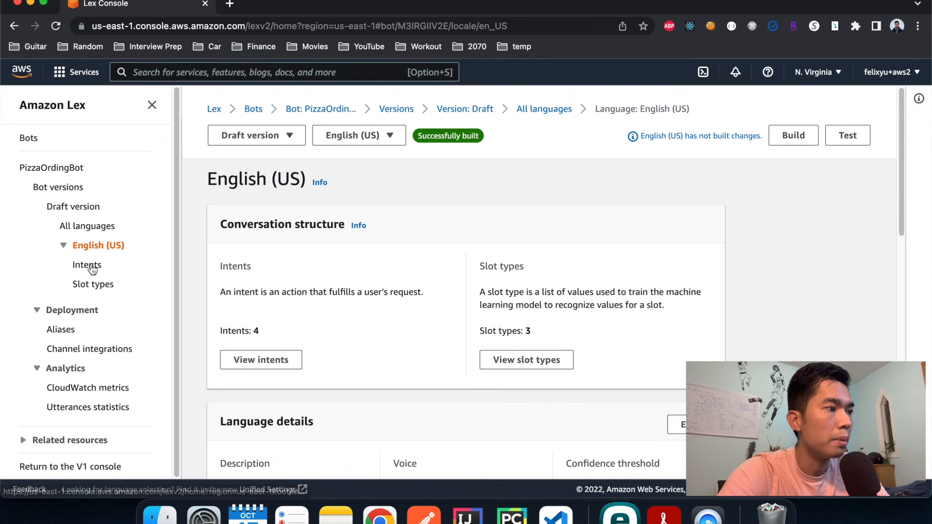
pyautogui.click(91, 264)
pyautogui.click(287, 308)
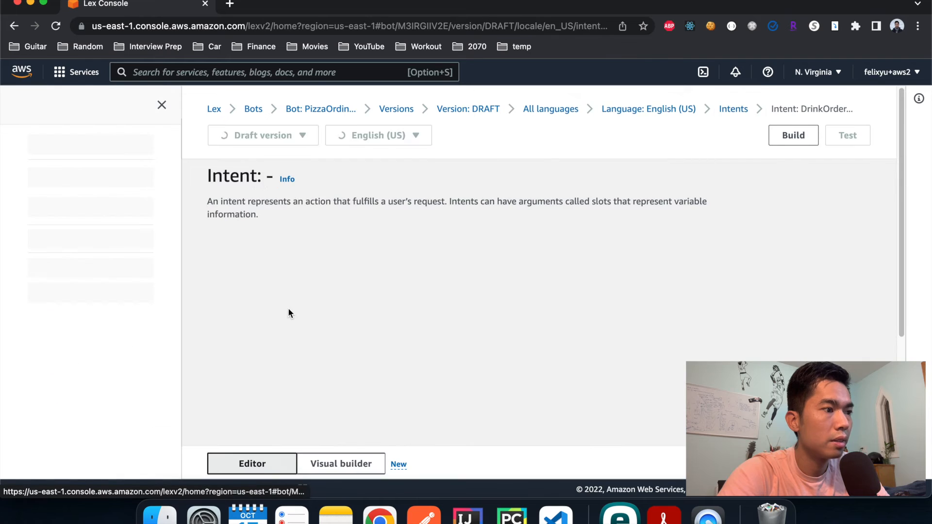
# - Start a new required slot in the DrinkOrdering intent, named DrinkType, with the custom slot type DrinkType
pyautogui.scroll(-15, 290, 313)
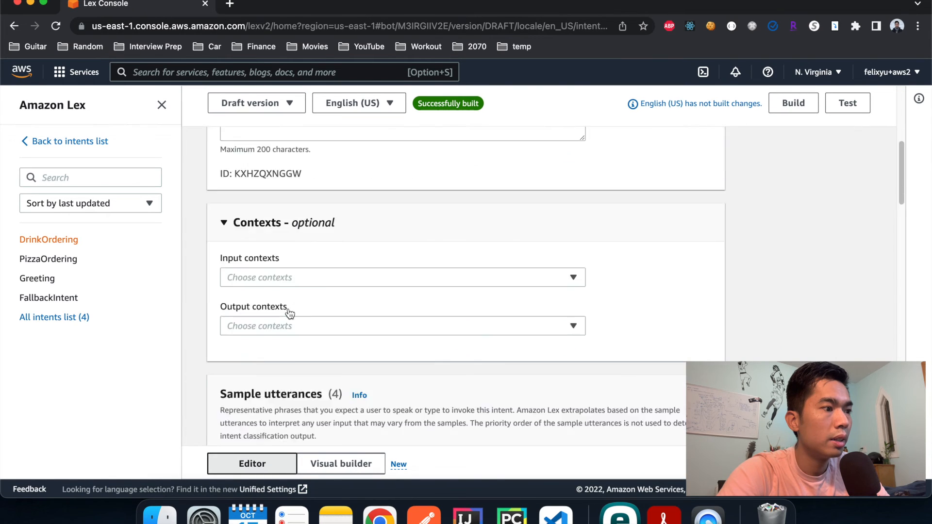
pyautogui.scroll(-8, 290, 313)
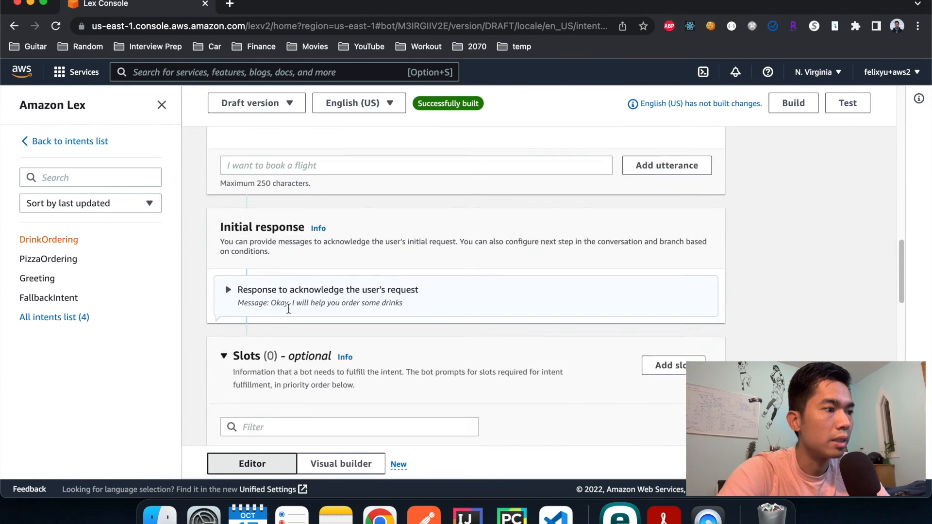
pyautogui.scroll(2, 290, 312)
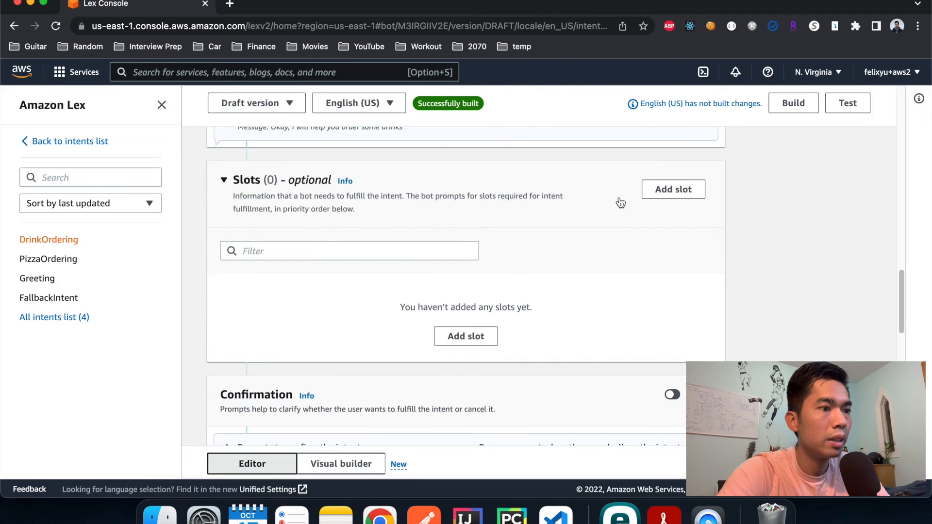
pyautogui.click(675, 191)
pyautogui.click(407, 288)
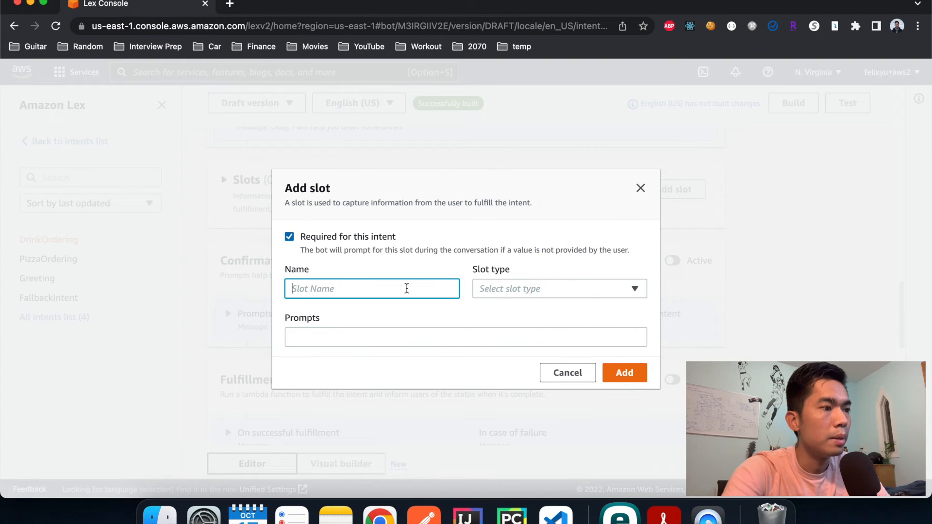
pyautogui.write('DrinkType')
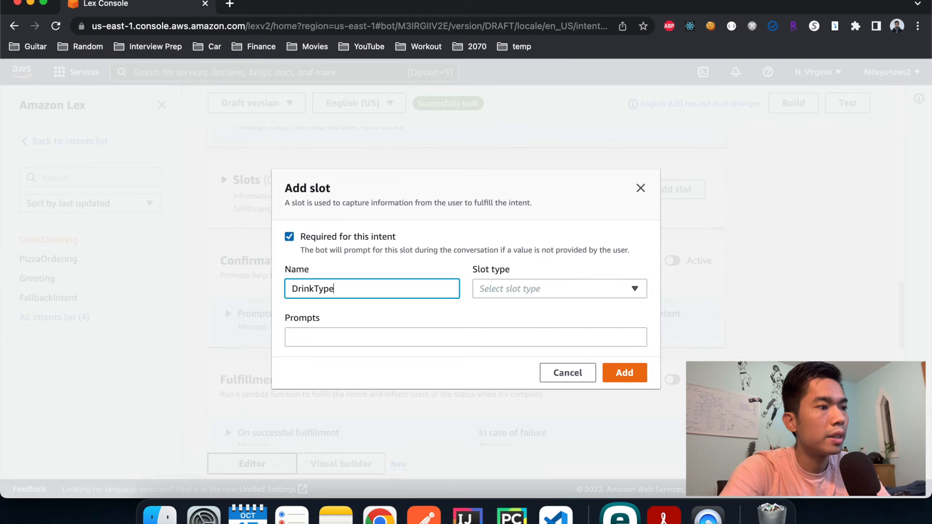
pyautogui.click(577, 280)
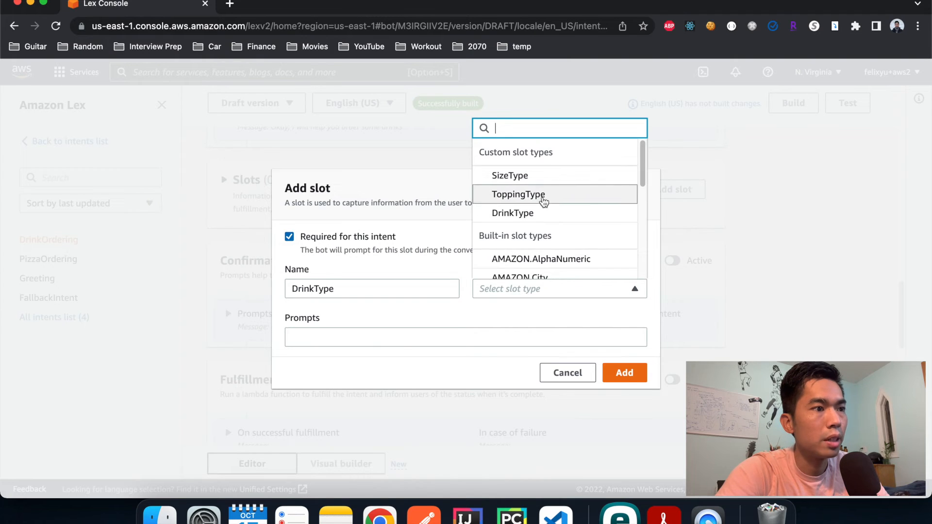
pyautogui.click(541, 213)
# - Set the slot's prompt to "What drink would you like to order (coke, pepsi, sprite or vodka)?" and add the slot
pyautogui.click(451, 334)
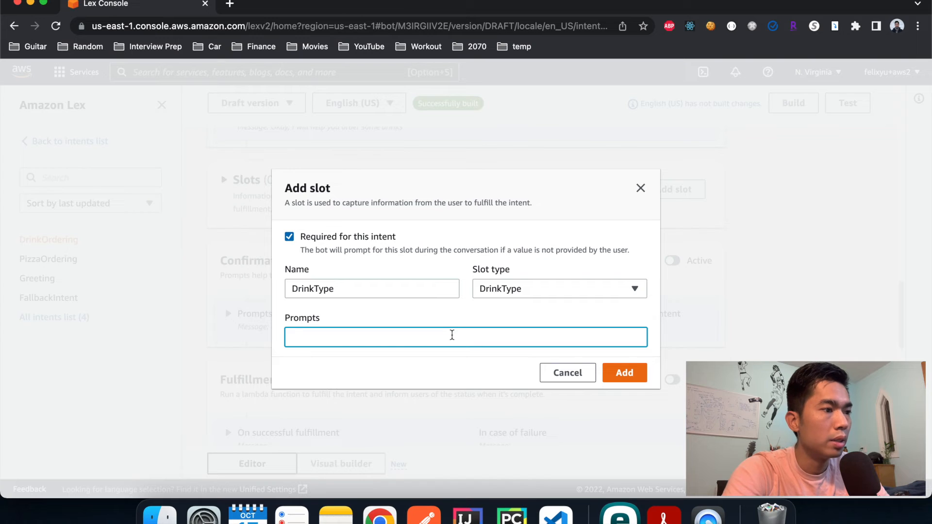
pyautogui.write('What drink')
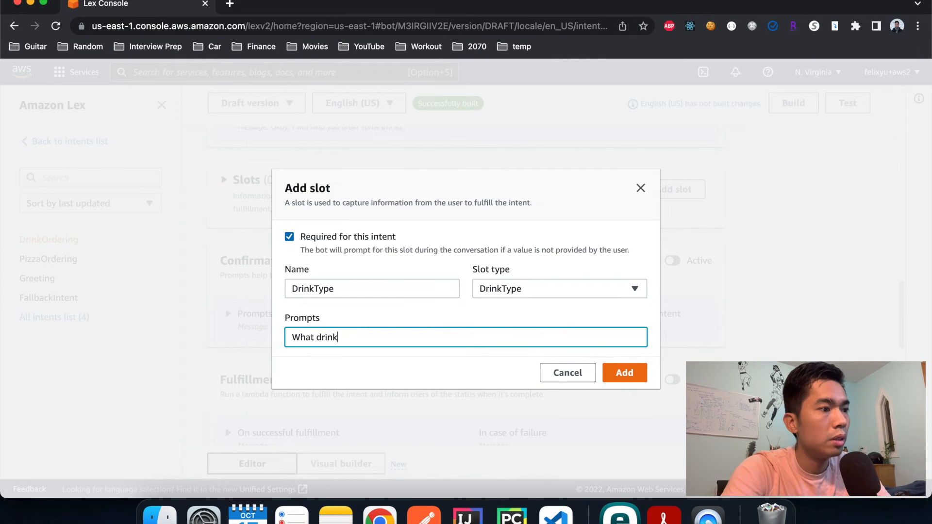
pyautogui.write(' would you like to order (coke, pepsi, spr')
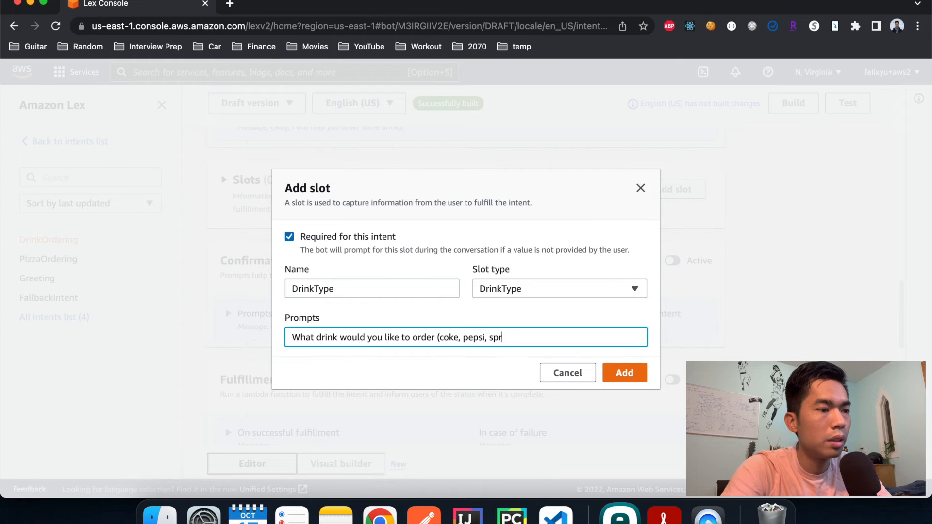
pyautogui.press('BackSpace')
pyautogui.press('BackSpace')
pyautogui.press('BackSpace')
pyautogui.press('BackSpace')
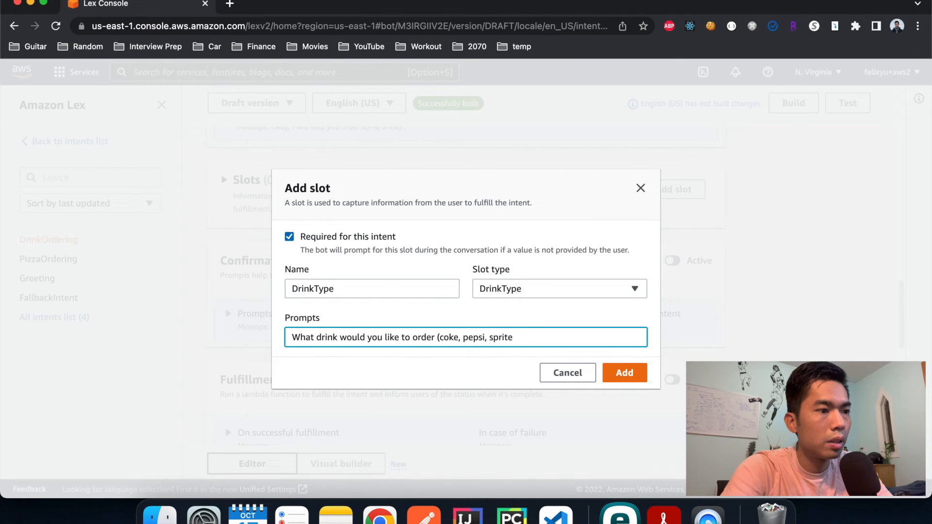
pyautogui.write('ka')
pyautogui.write('?')
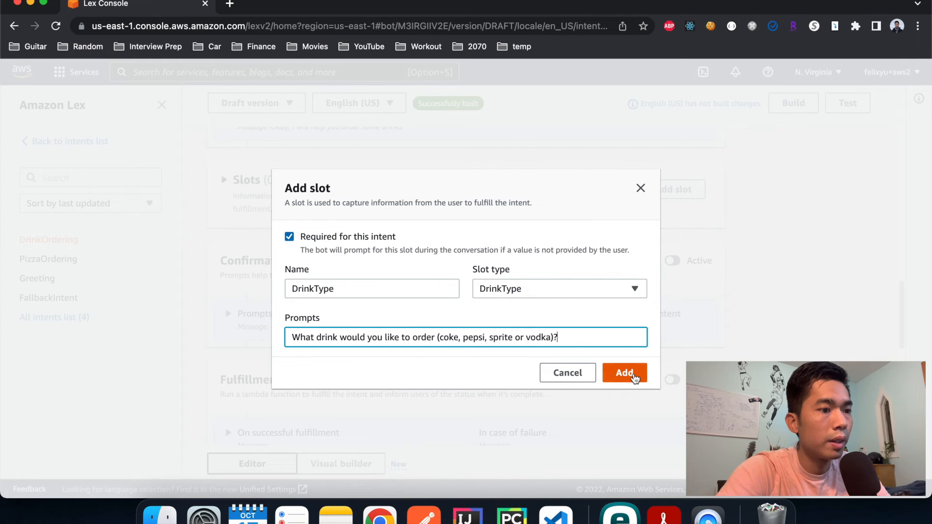
pyautogui.click(631, 374)
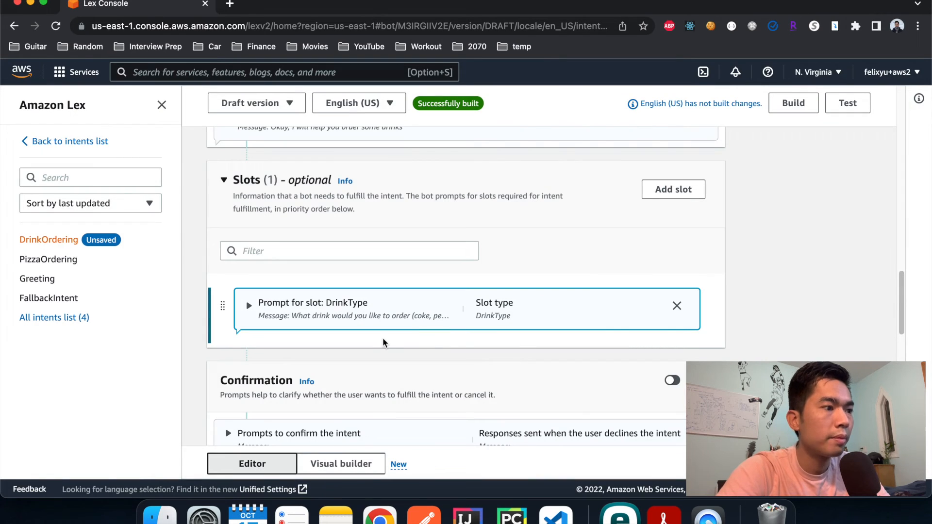
# - Start a second required slot named NumberType with the built-in slot type AMAZON.Number
pyautogui.click(681, 195)
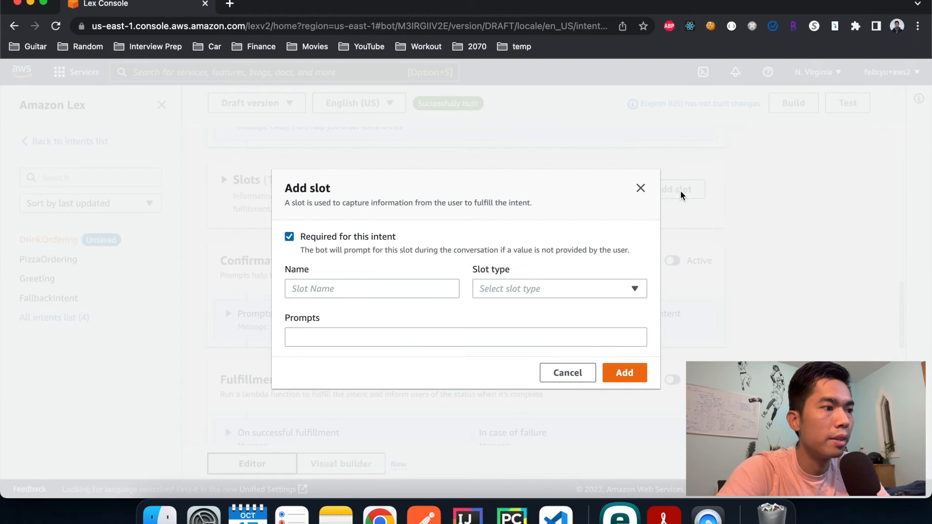
pyautogui.click(372, 292)
pyautogui.write('NumberType')
pyautogui.click(511, 295)
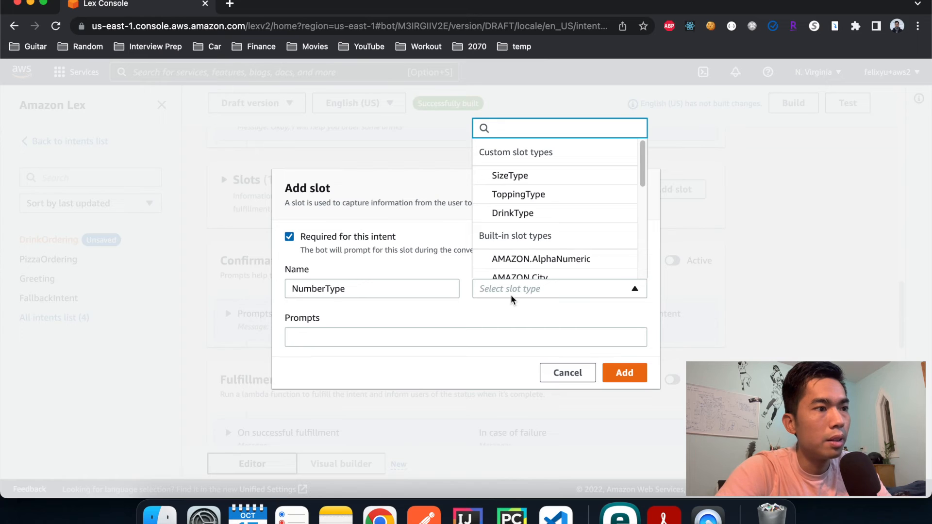
pyautogui.write('num')
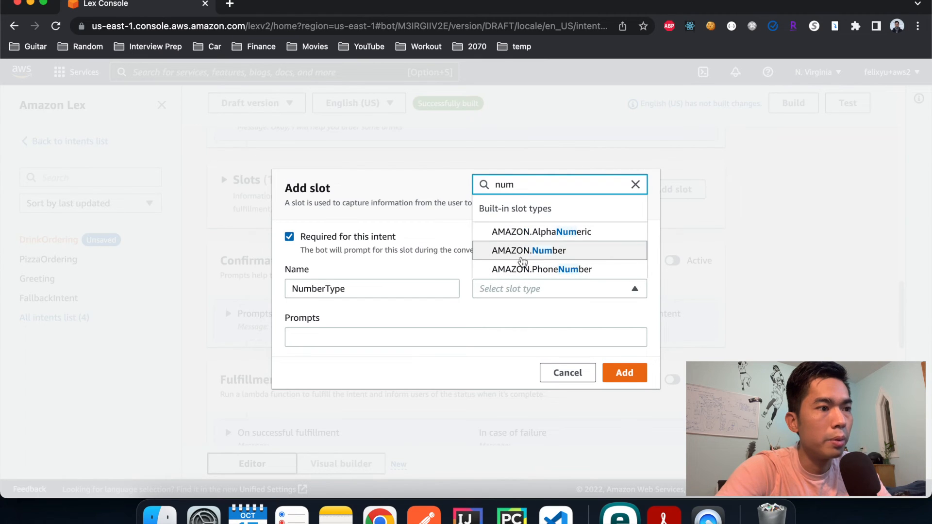
pyautogui.click(524, 255)
# - Set the NumberType slot's prompt to "How many {DrinkType} would you like?" and add the slot
pyautogui.click(457, 339)
pyautogui.write('How m')
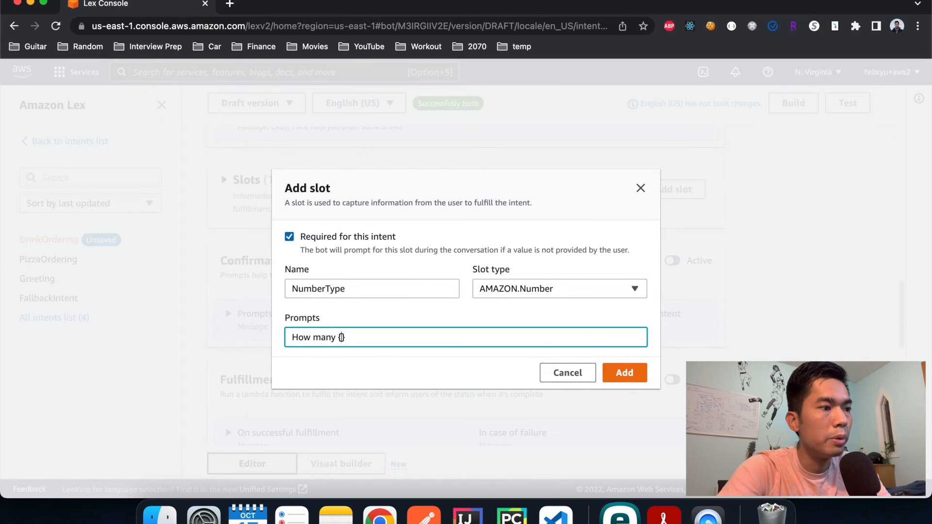
pyautogui.write('any {DrinkType}')
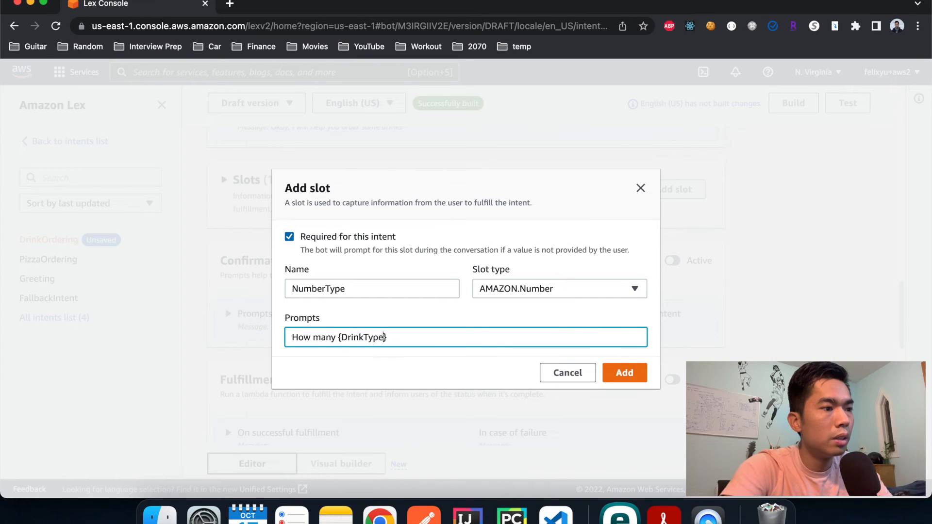
pyautogui.write(' would you')
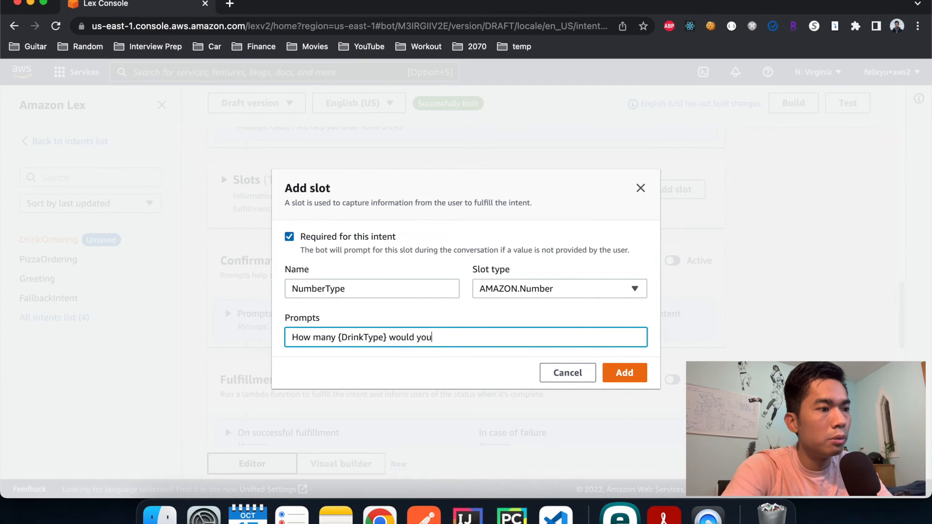
pyautogui.click(631, 374)
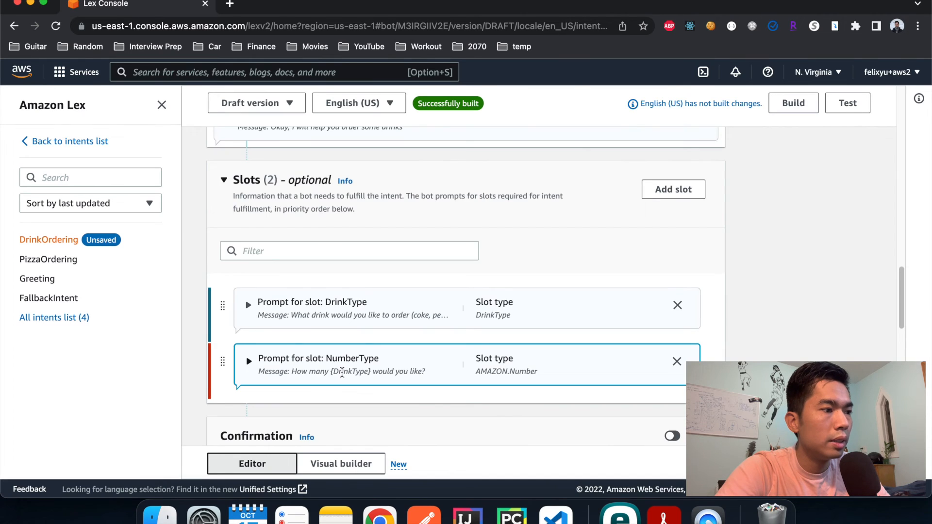
# - Set the intent's confirmation prompt to "You want to order {NumberType} {DrinkType} right?"
pyautogui.scroll(-6, 342, 372)
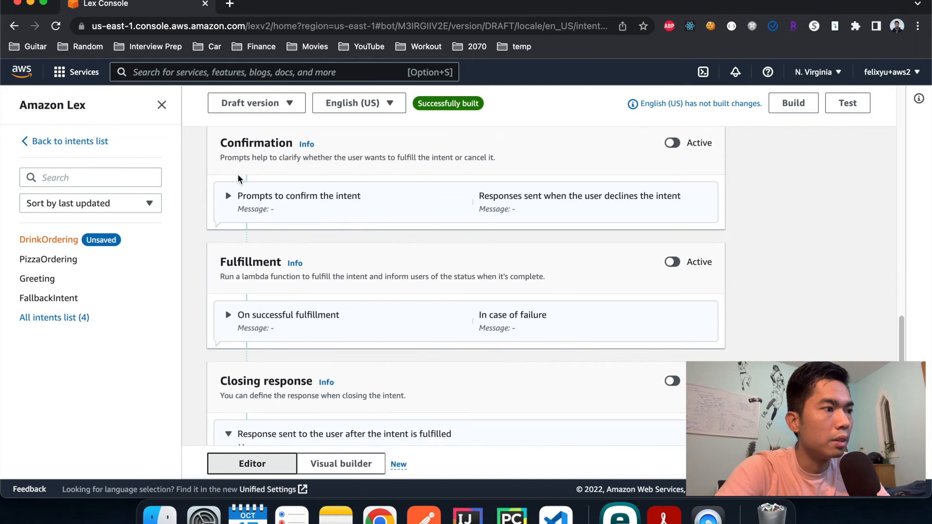
pyautogui.click(228, 195)
pyautogui.click(337, 262)
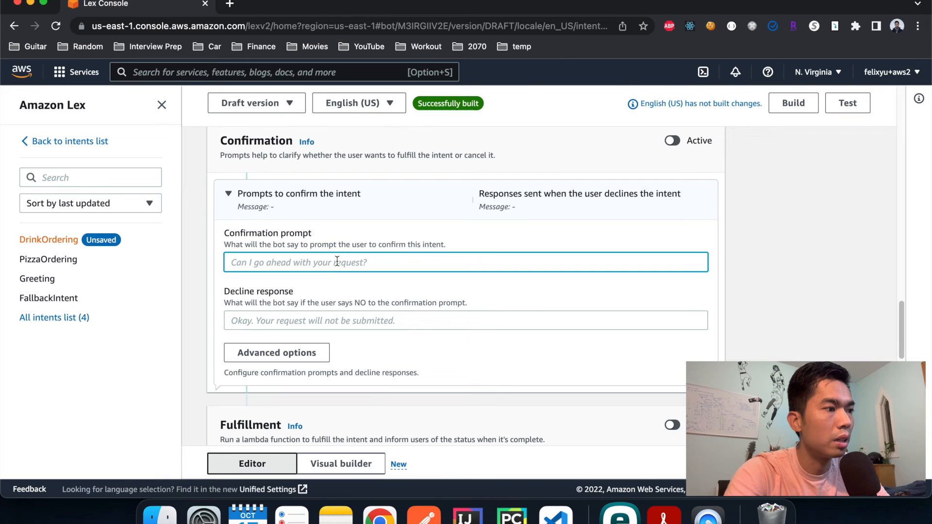
pyautogui.write('You want to order {NumberType}')
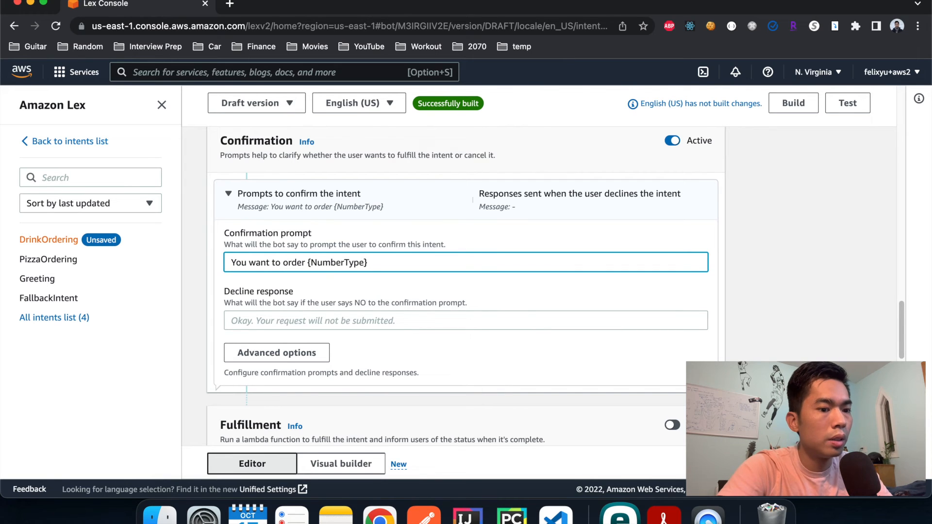
pyautogui.write(' {DrinkType}')
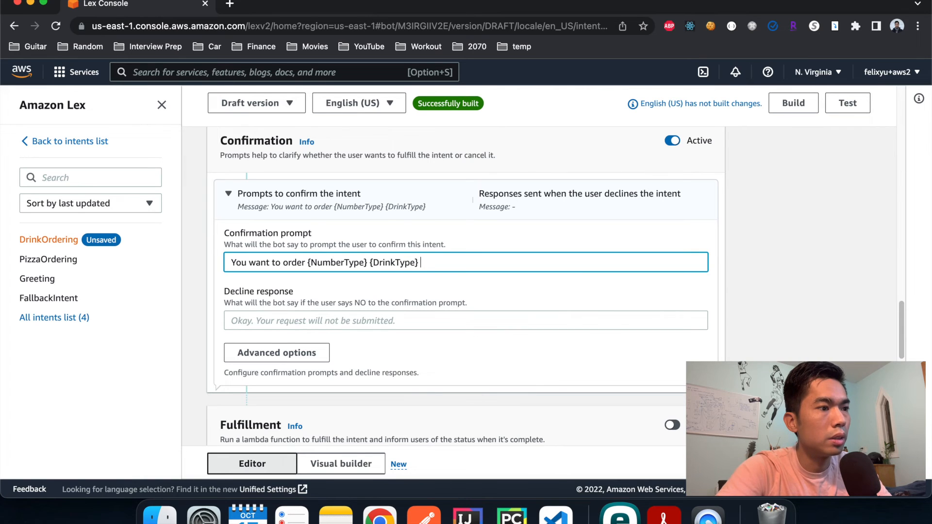
pyautogui.write(' right?')
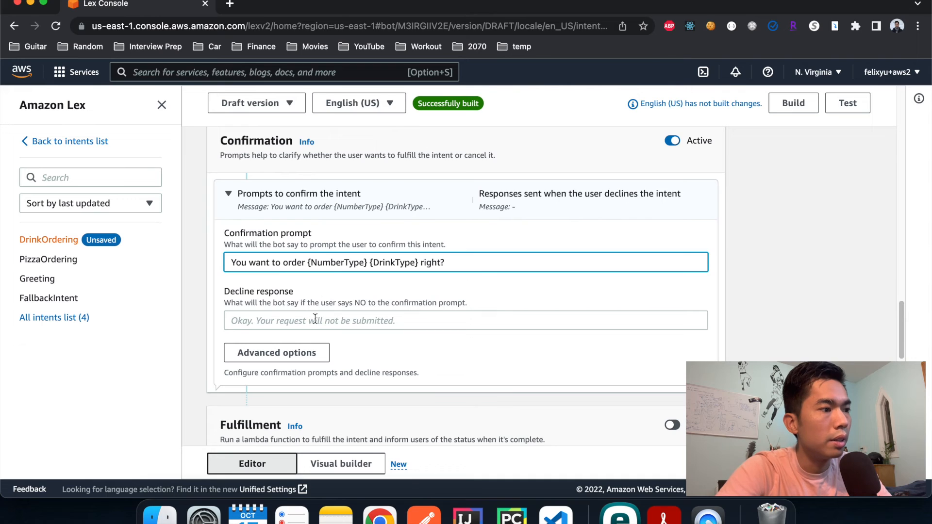
# - Set the decline response to "Okay. I will not submit your drink order."
pyautogui.click(315, 319)
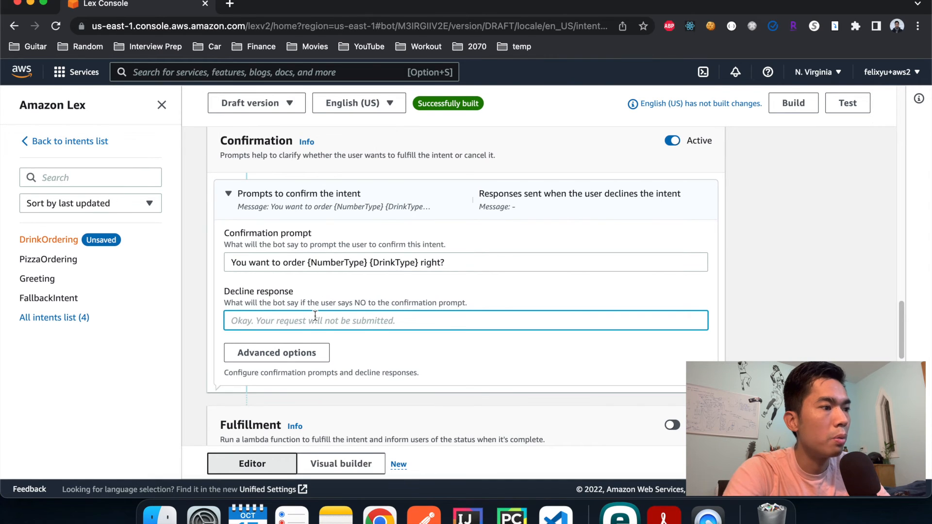
pyautogui.write('Okay. I will not subm')
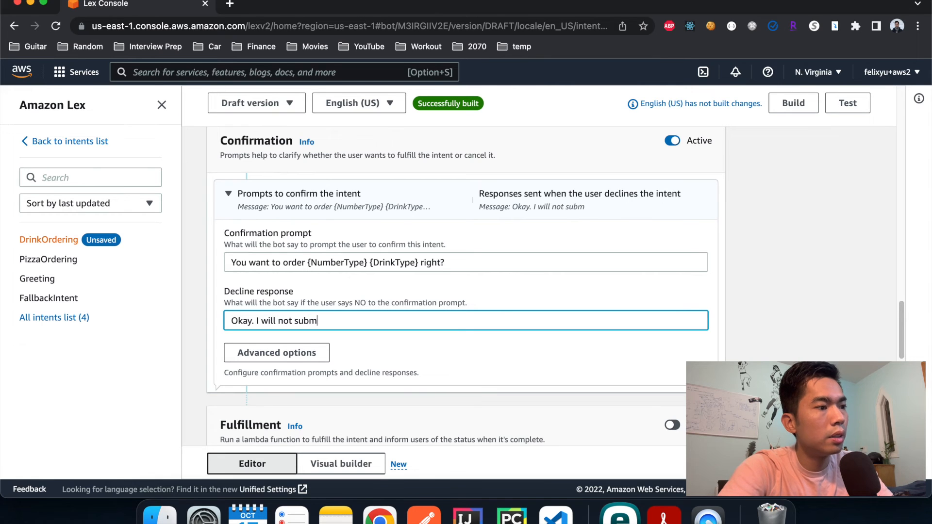
pyautogui.write('it your dirn')
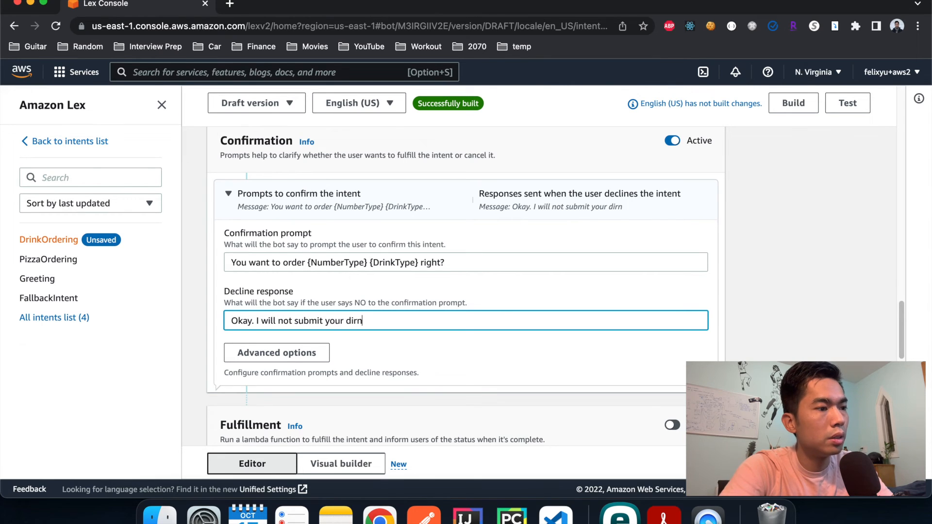
pyautogui.press('BackSpace')
pyautogui.press('BackSpace')
pyautogui.press('BackSpace')
pyautogui.write('rink order.')
# - Set the successful fulfillment message to "Your order has been placed successfully."
pyautogui.scroll(-6, 231, 156)
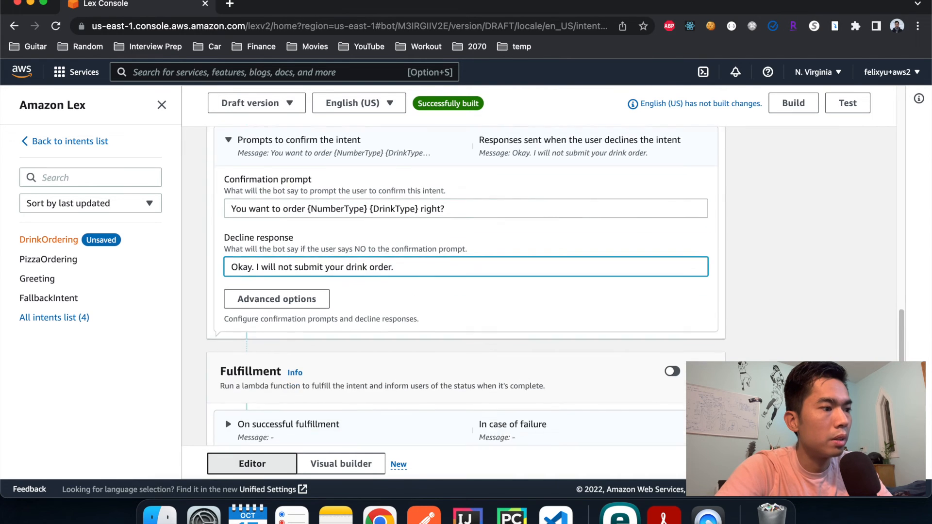
pyautogui.click(229, 166)
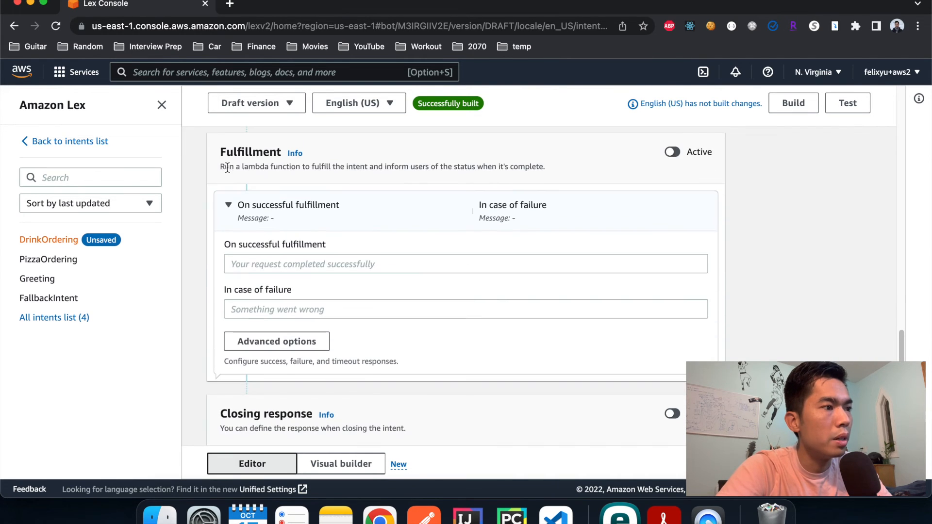
pyautogui.click(278, 262)
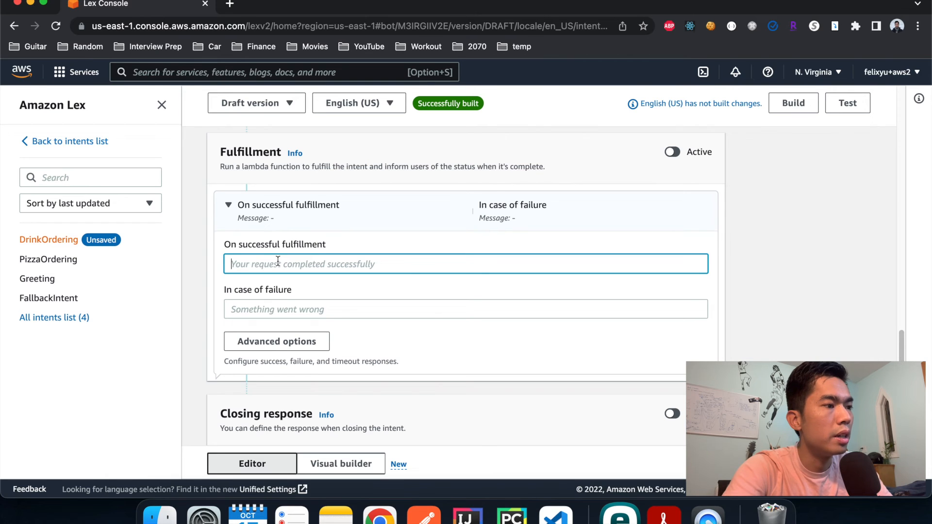
pyautogui.write('Your order has been pla')
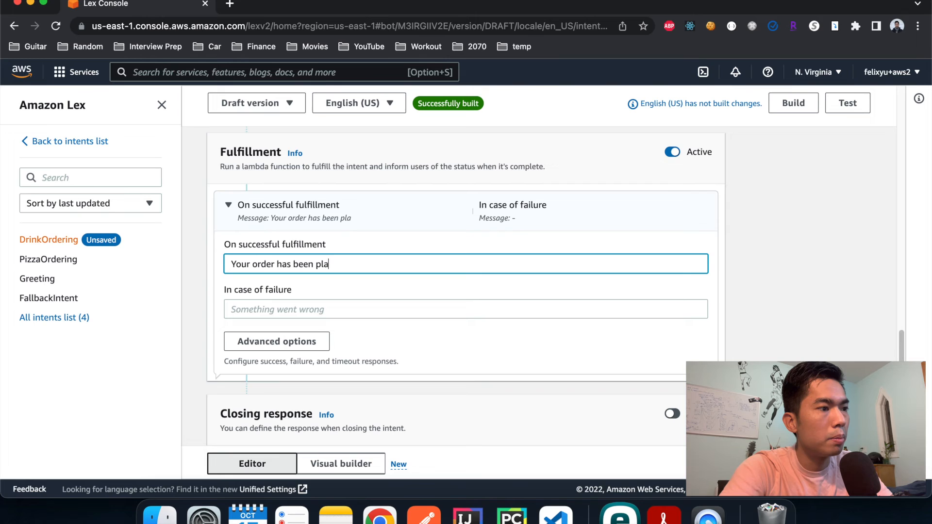
pyautogui.write('ced successfully.')
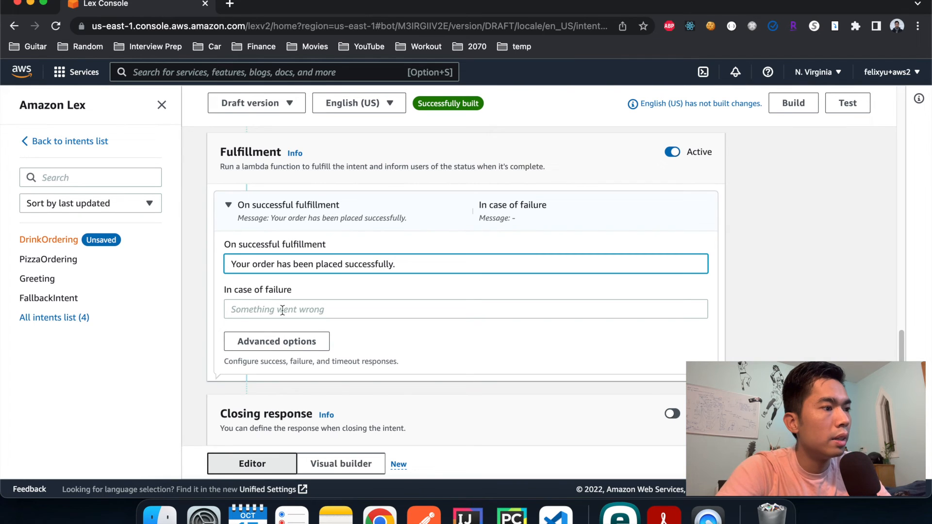
# - Set the fulfillment failure message to "Sorry. Something went wrong. Please try again."
pyautogui.click(282, 310)
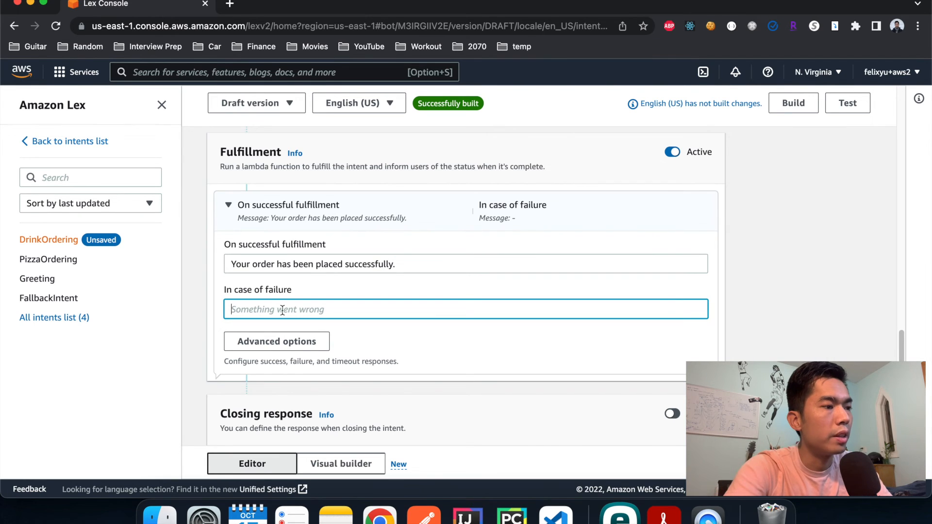
pyautogui.write('Sorry. Something wen')
pyautogui.press('BackSpace')
pyautogui.write('nt wrong. ')
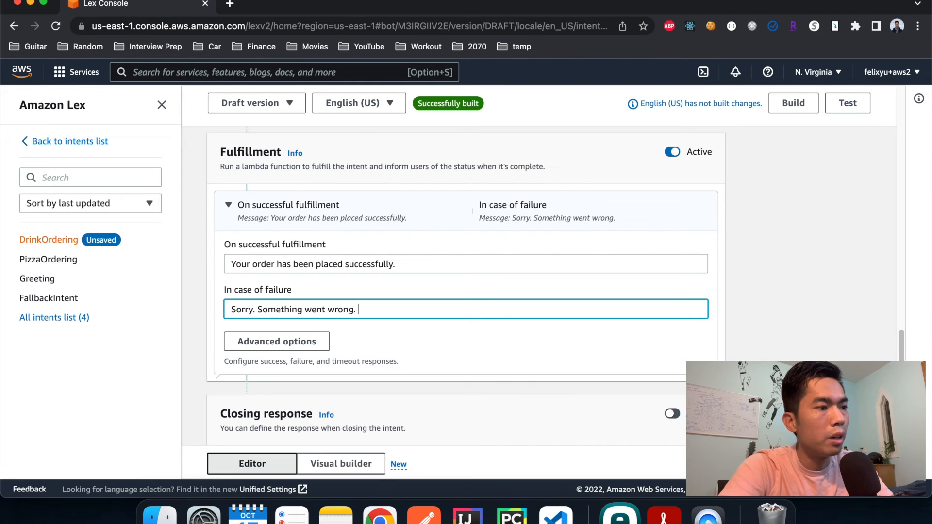
pyautogui.write('Please rt')
pyautogui.press('BackSpace')
pyautogui.press('BackSpace')
pyautogui.write('tr')
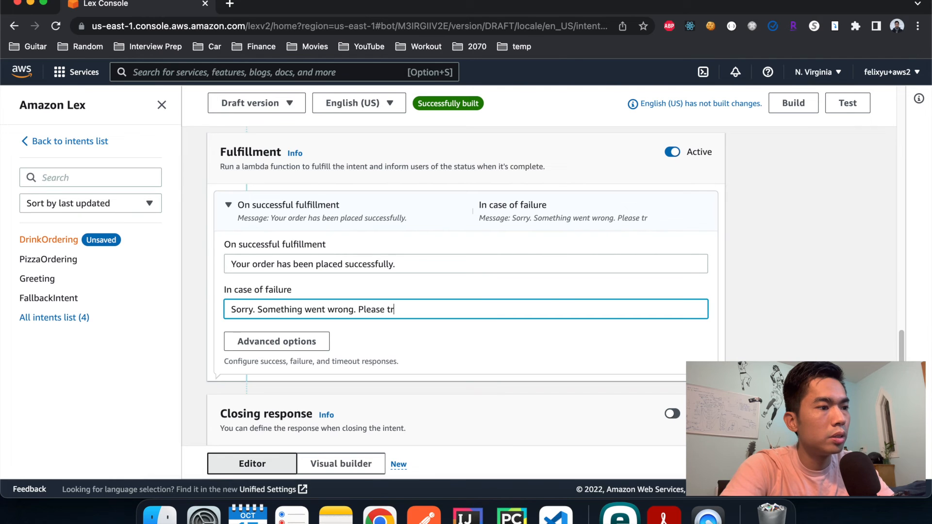
pyautogui.write('y again.')
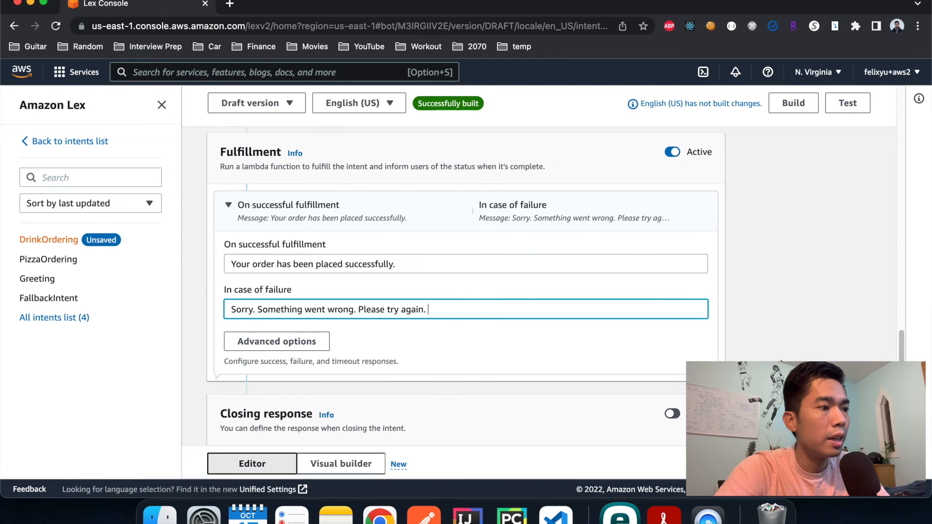
# - Save the DrinkOrdering intent and build the bot's English (US) language
pyautogui.scroll(-5, 825, 410)
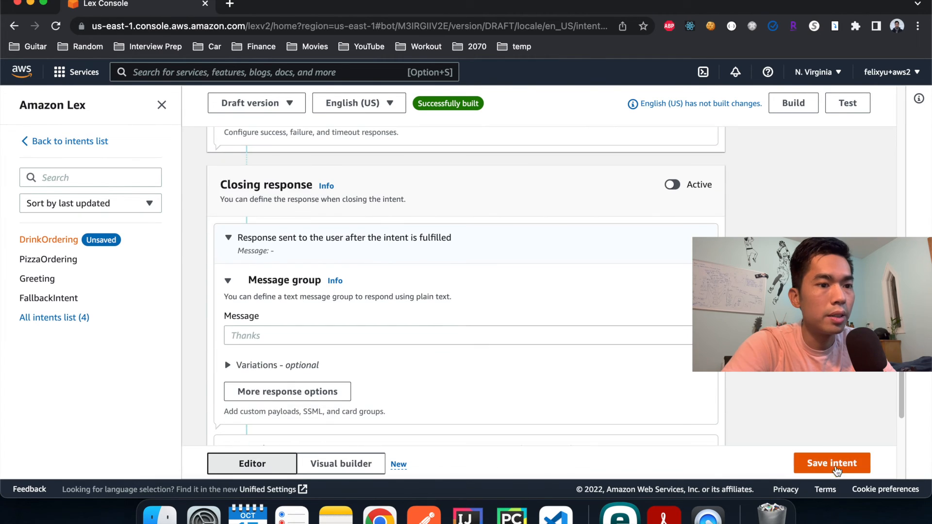
pyautogui.click(833, 464)
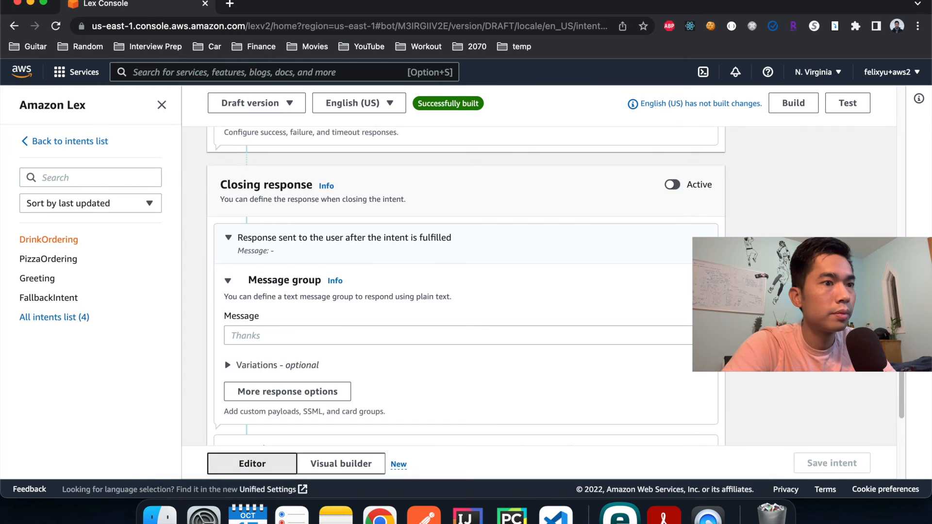
pyautogui.click(792, 135)
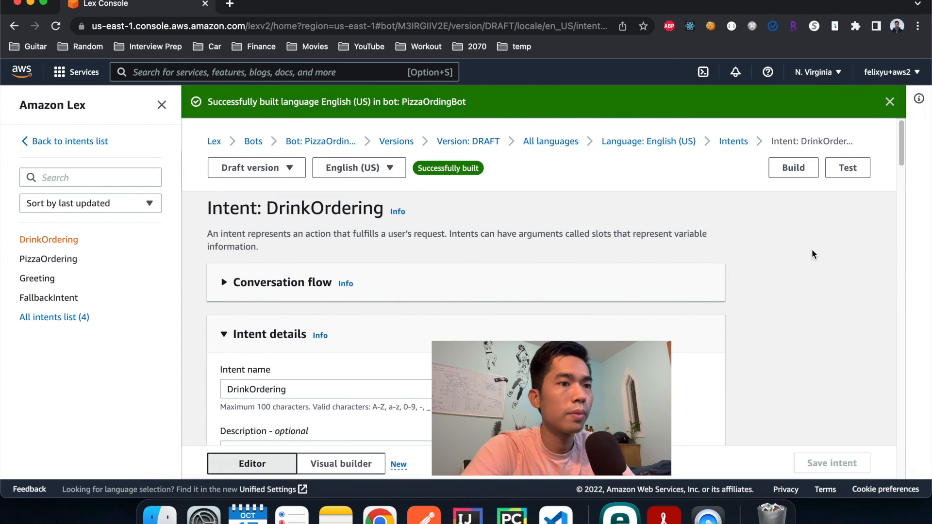
# - Start testing the draft bot and greet it with "hi" and repeated "hello" messages
pyautogui.click(848, 168)
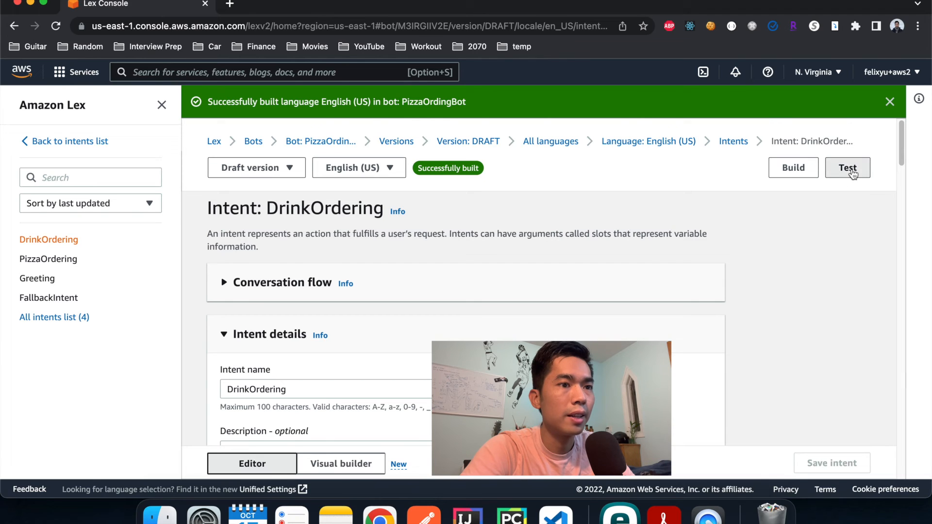
pyautogui.click(769, 429)
pyautogui.write('hi')
pyautogui.press('Return')
pyautogui.write('hello')
pyautogui.press('Return')
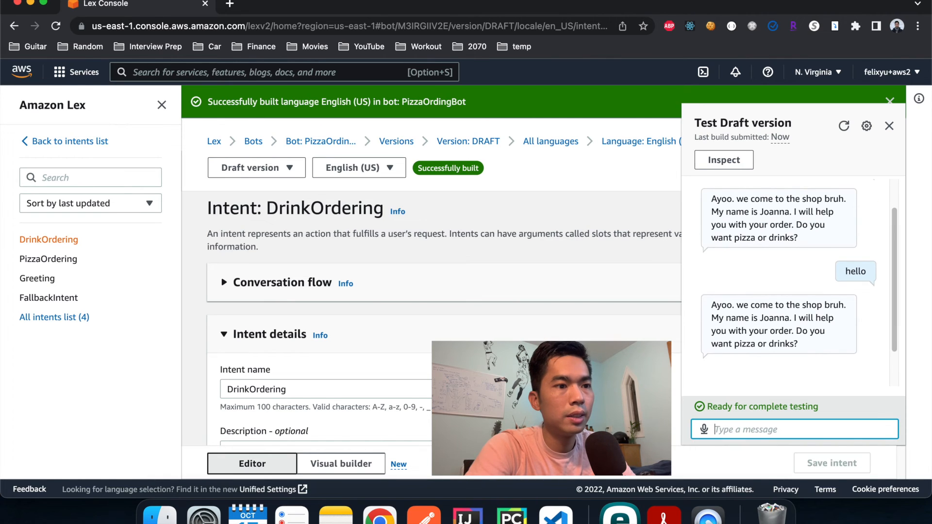
pyautogui.write('hello')
pyautogui.press('Return')
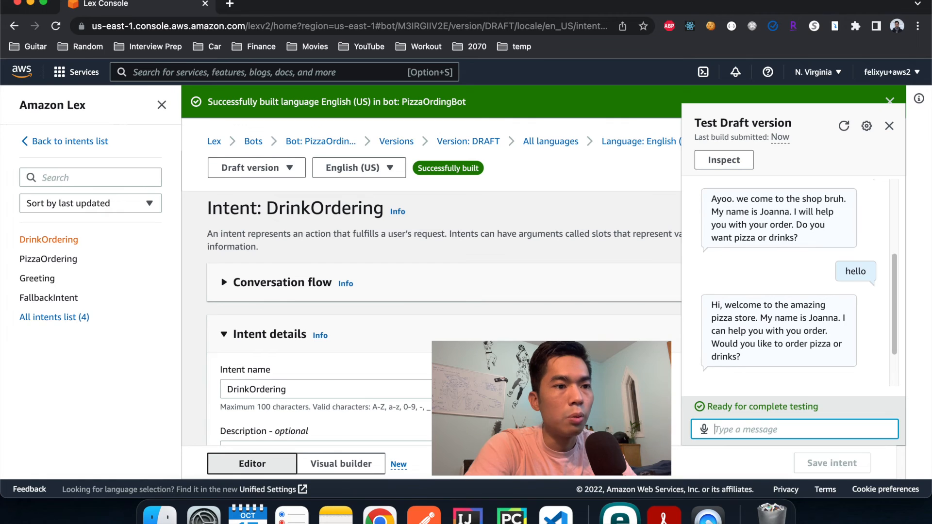
# - Test the pizza order by answering "pizza", "large" and "sausage", and confirm it with "yes"
pyautogui.write('pizza')
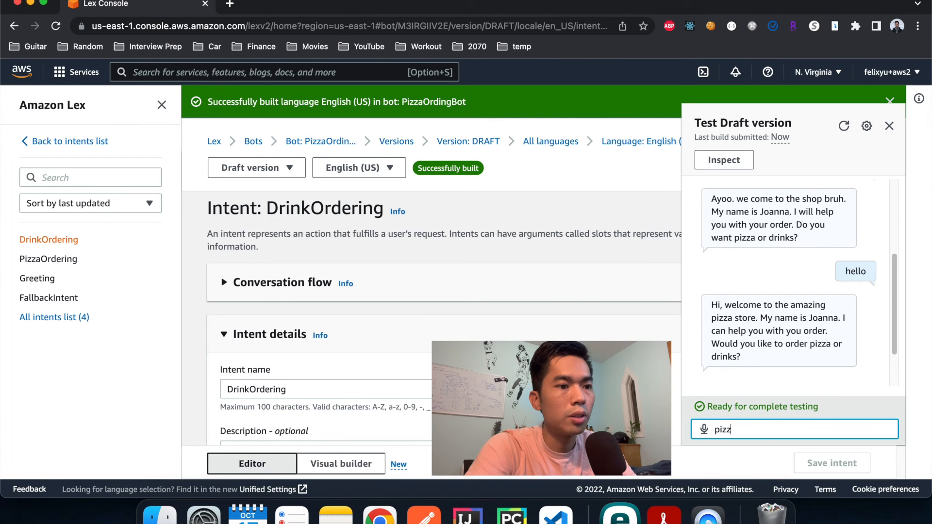
pyautogui.press('Return')
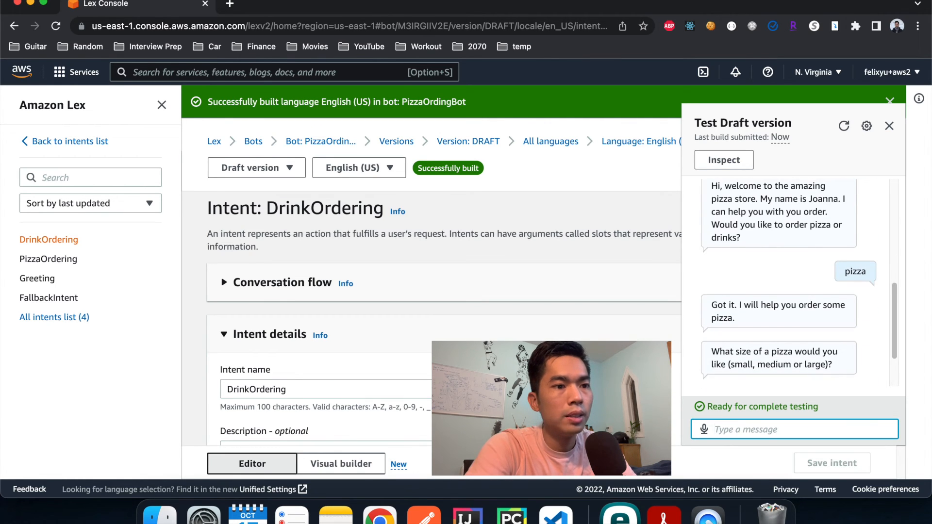
pyautogui.write('lar')
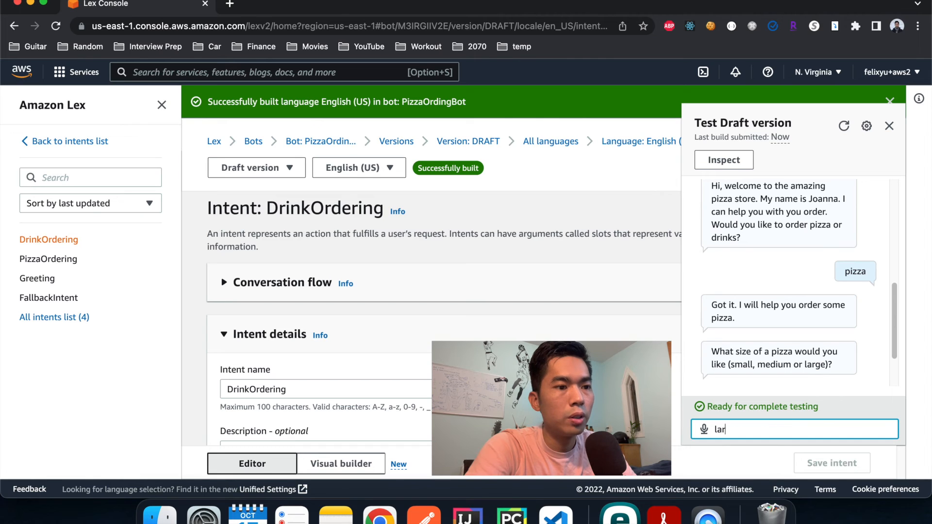
pyautogui.write('ge')
pyautogui.press('Return')
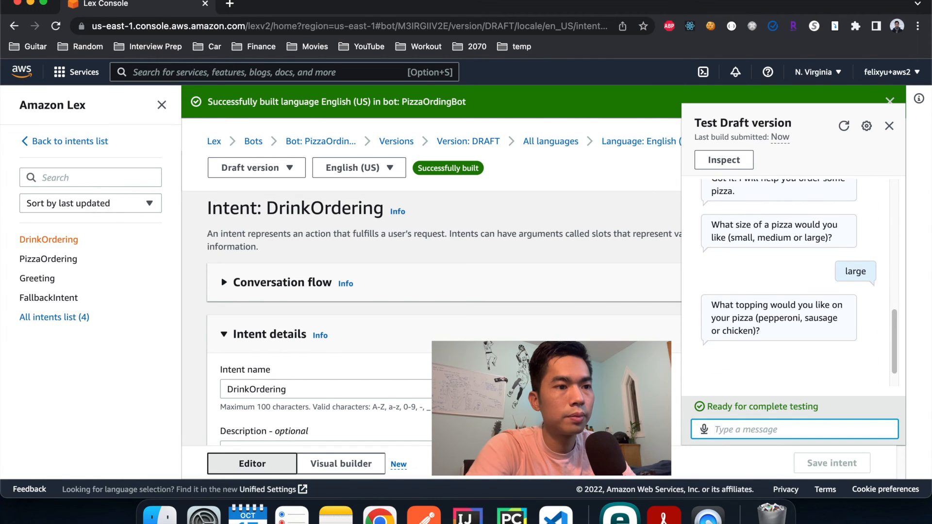
pyautogui.write('sausage')
pyautogui.press('Return')
pyautogui.write('yes')
pyautogui.press('Return')
# - Ask the bot "i want beverages" and answer its drink question with the invalid value "fasdfasdf"
pyautogui.write('i wan')
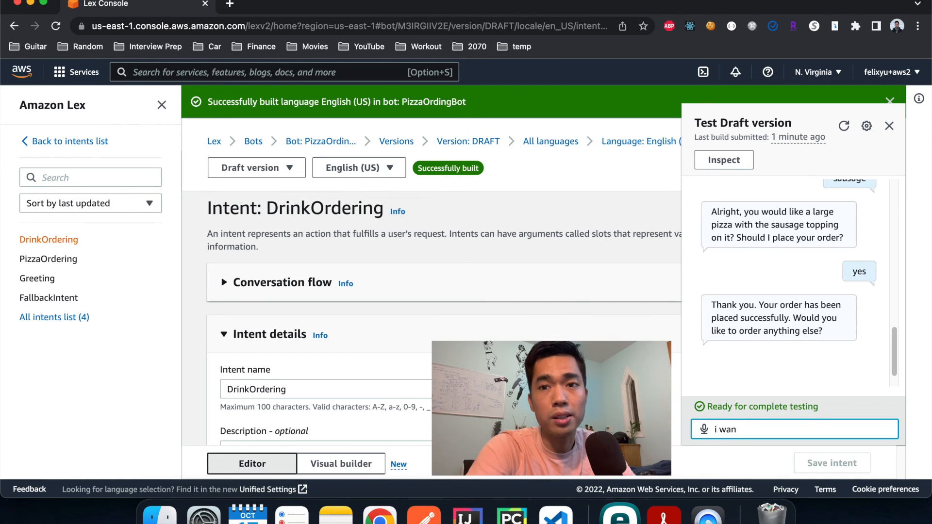
pyautogui.write('t')
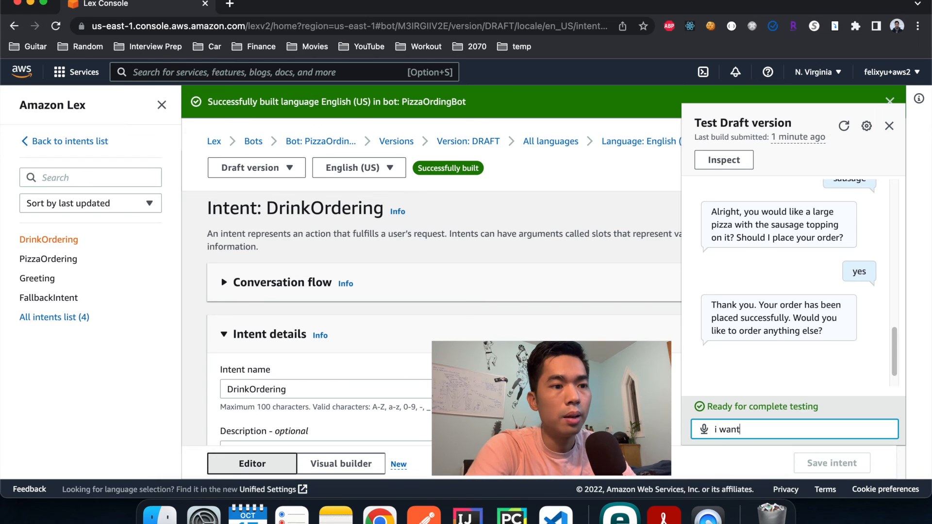
pyautogui.write(' be')
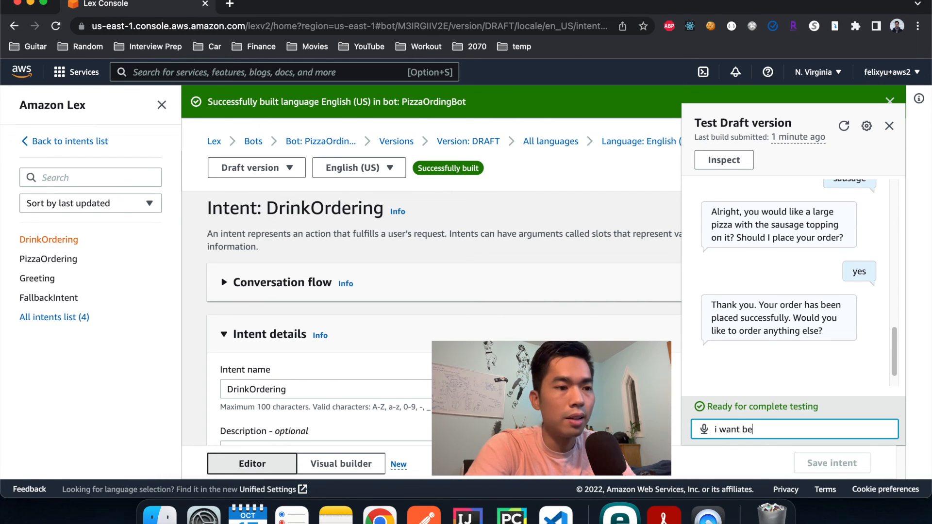
pyautogui.write('verages')
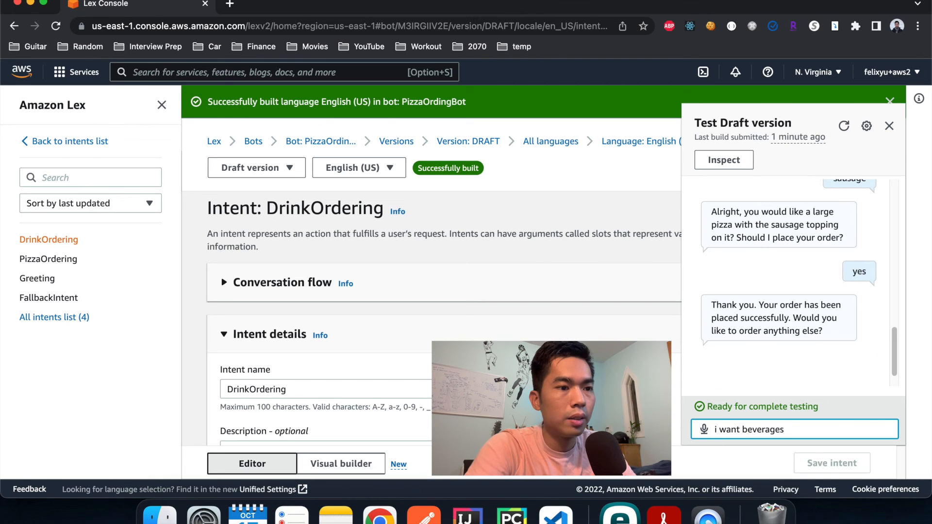
pyautogui.press('Return')
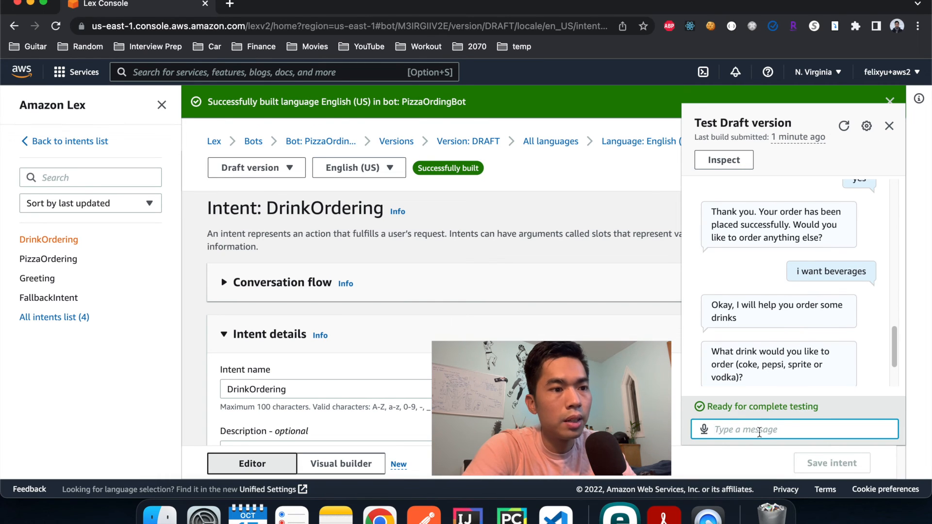
pyautogui.write('fasdfasdf')
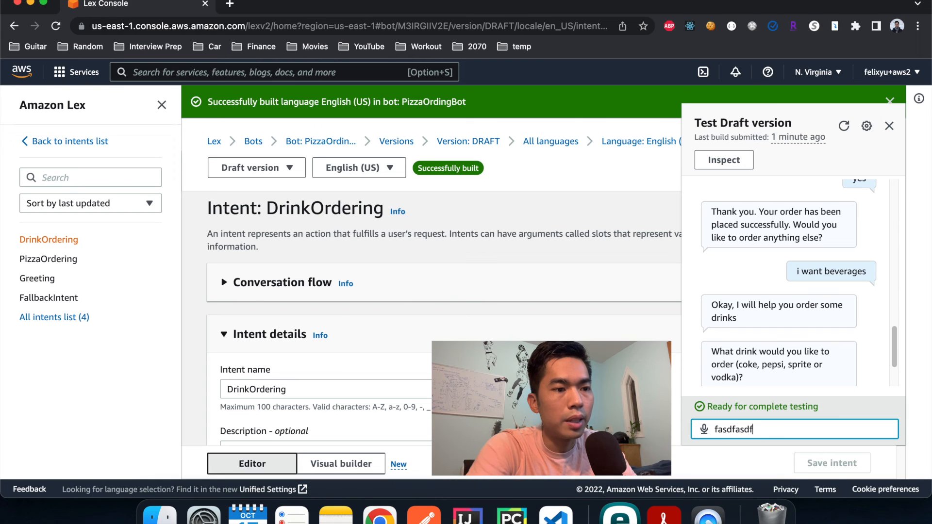
pyautogui.press('Return')
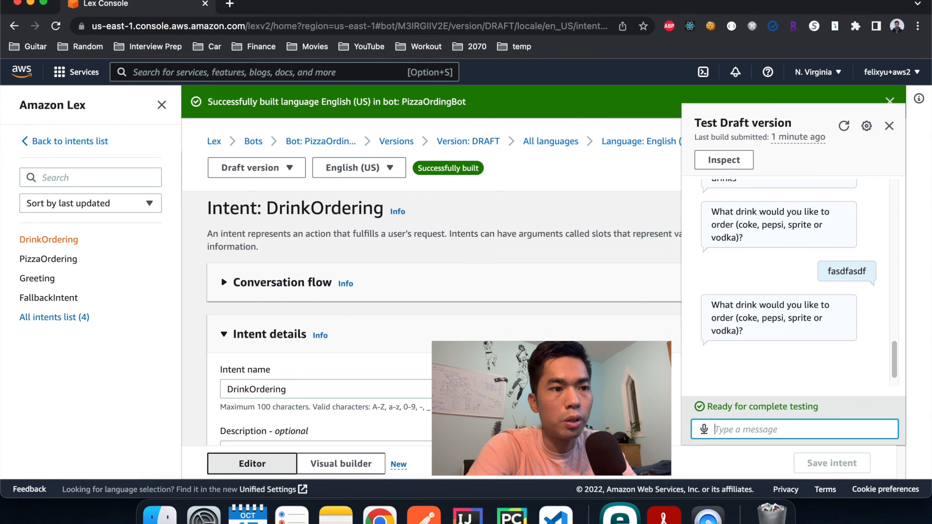
# - Answer the drink prompts with "vodka" and "2", and decline the order with "no"
pyautogui.write('vodka')
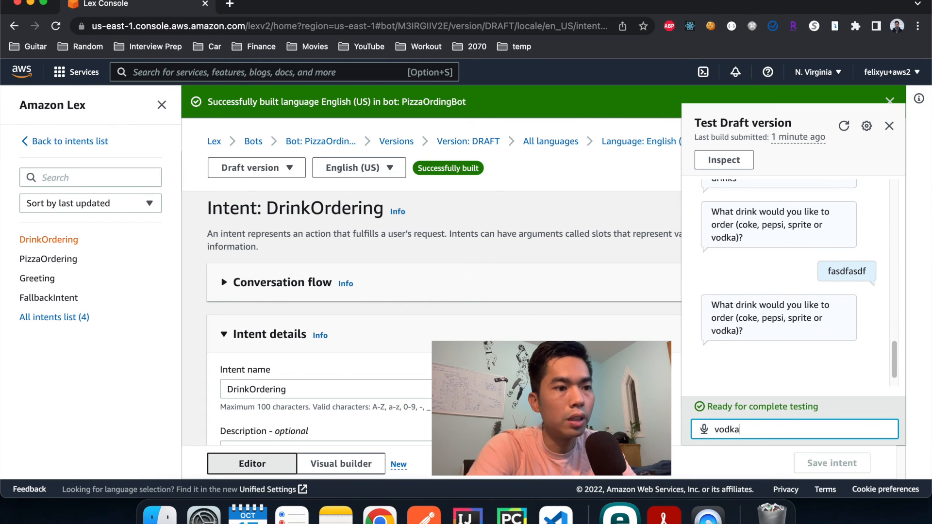
pyautogui.press('Return')
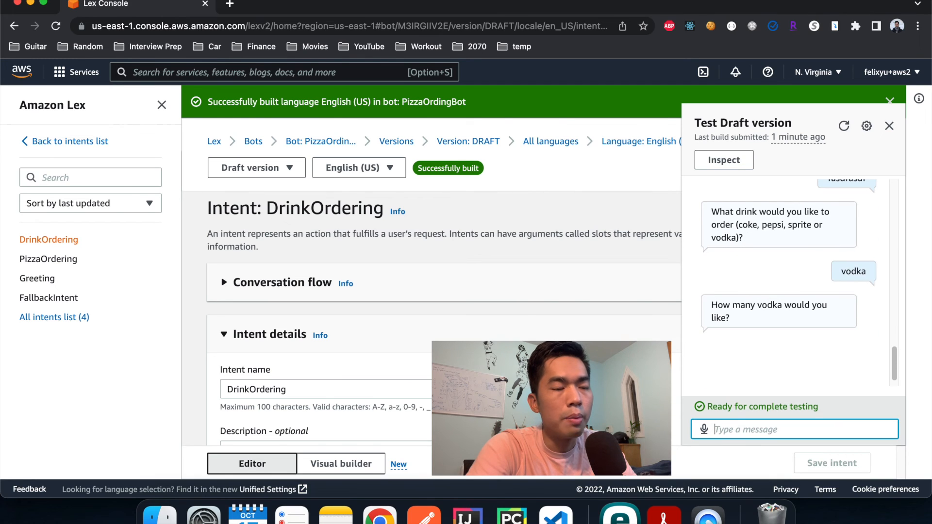
pyautogui.write('2')
pyautogui.press('Return')
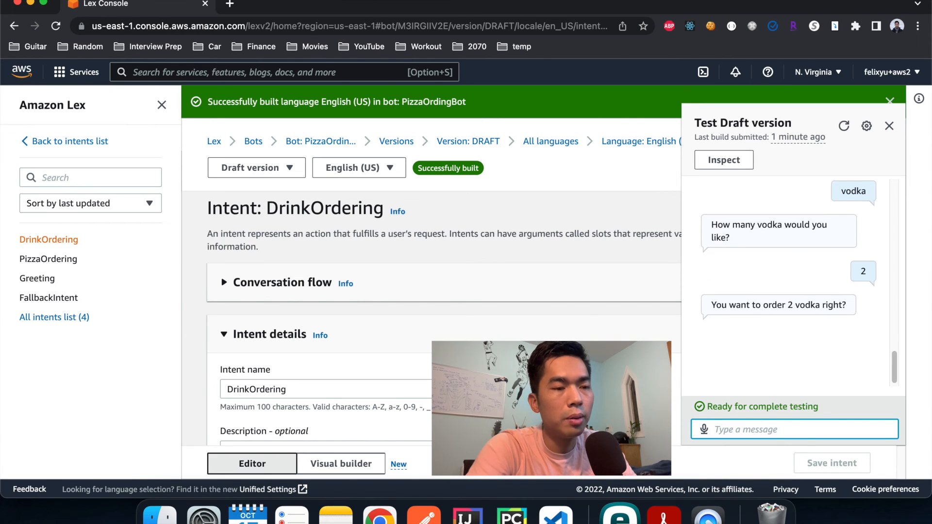
pyautogui.write('no')
pyautogui.press('Return')
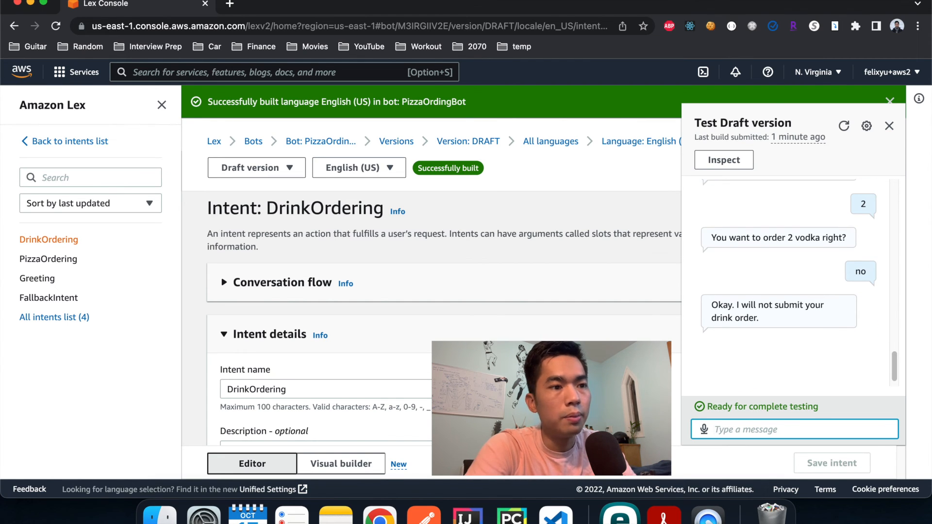
# - Test a new drink order by answering "drink", "coke" and "1", and confirm it with "yes"
pyautogui.write('drink')
pyautogui.press('Return')
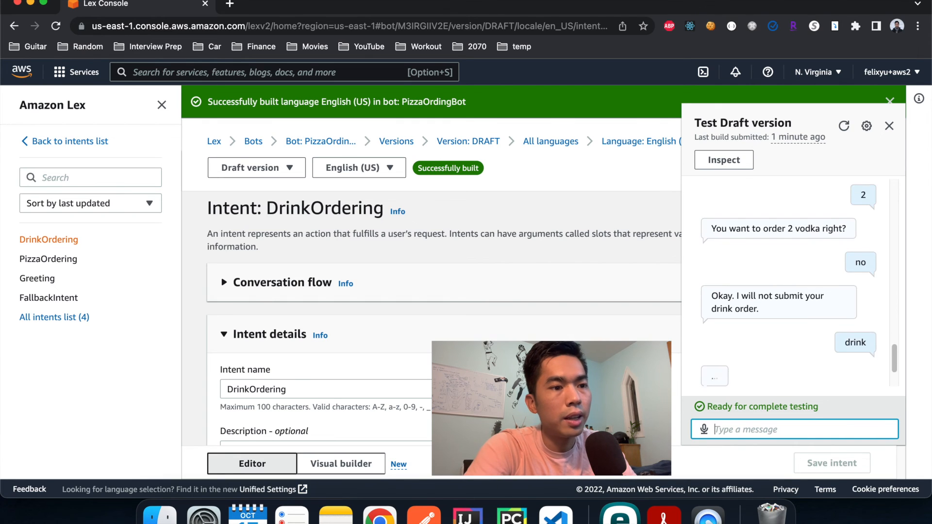
pyautogui.write('coke')
pyautogui.press('Return')
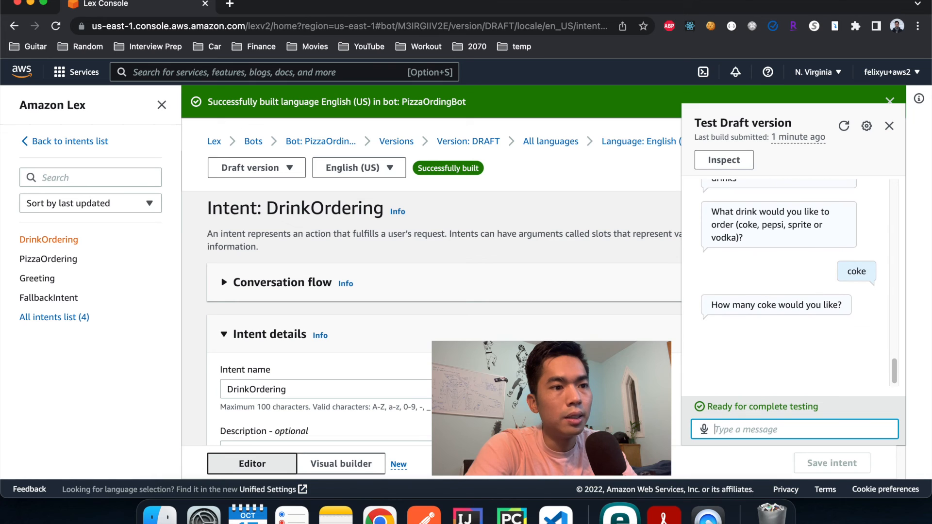
pyautogui.write('1')
pyautogui.press('Return')
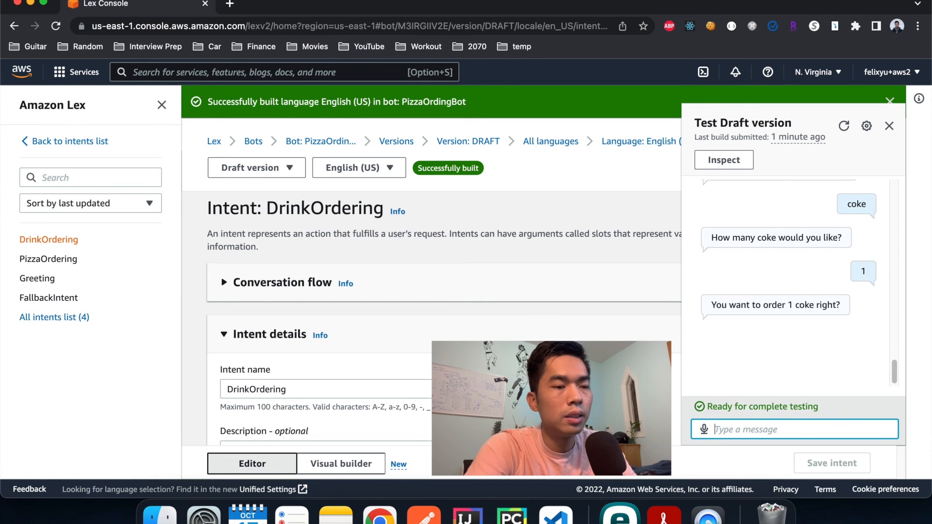
pyautogui.write('yes')
pyautogui.press('Return')
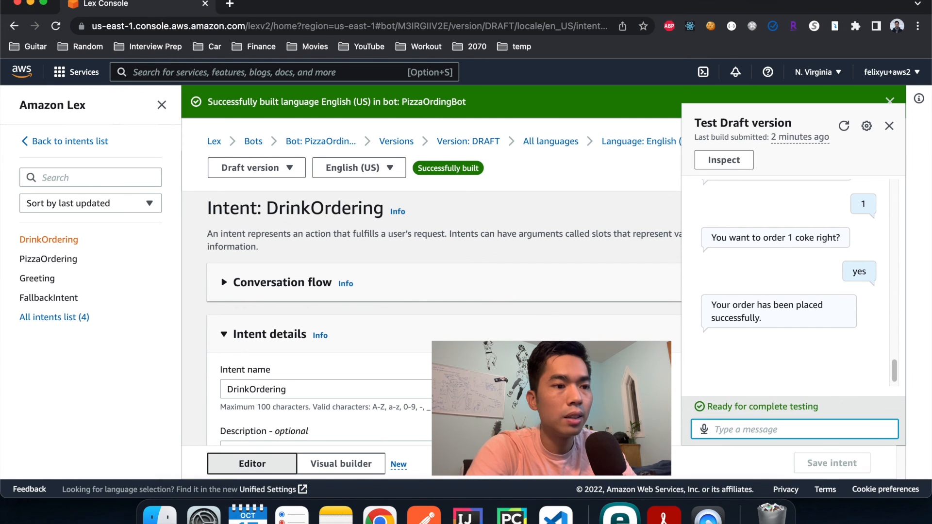
# - Test the bot by voice, sending a spoken hello and a spoken "i want pizza" request
pyautogui.click(705, 429)
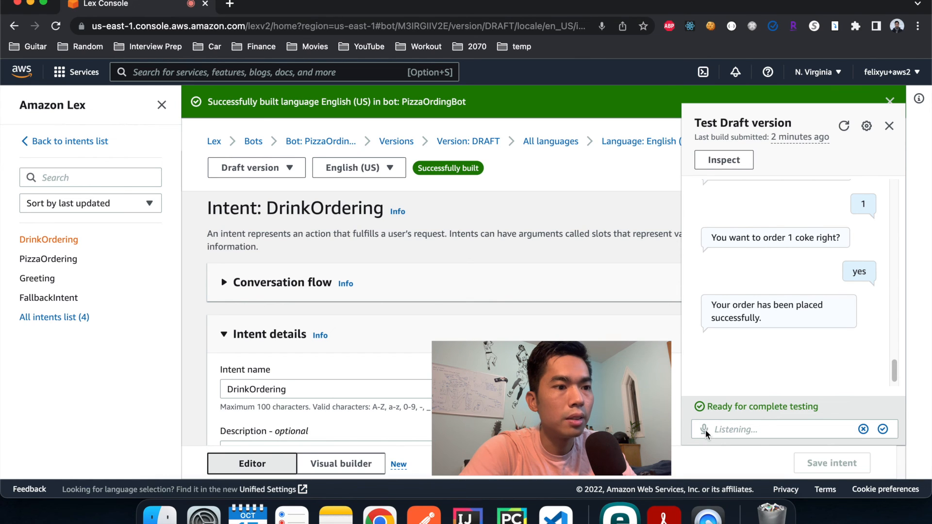
pyautogui.click(882, 430)
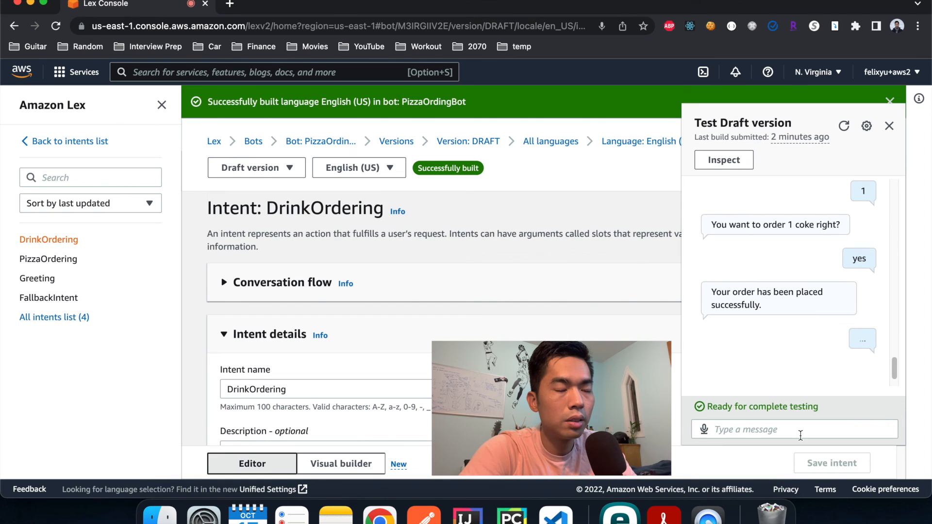
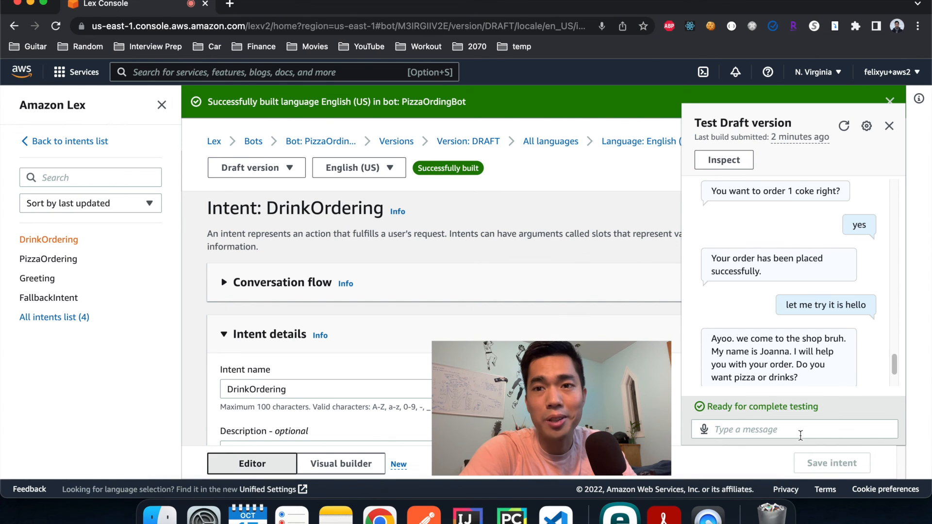
pyautogui.click(705, 430)
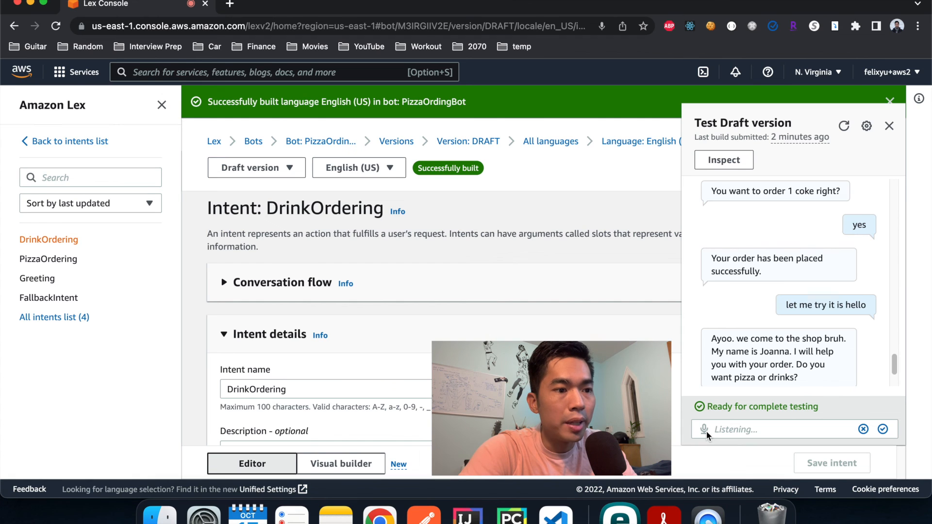
pyautogui.click(883, 431)
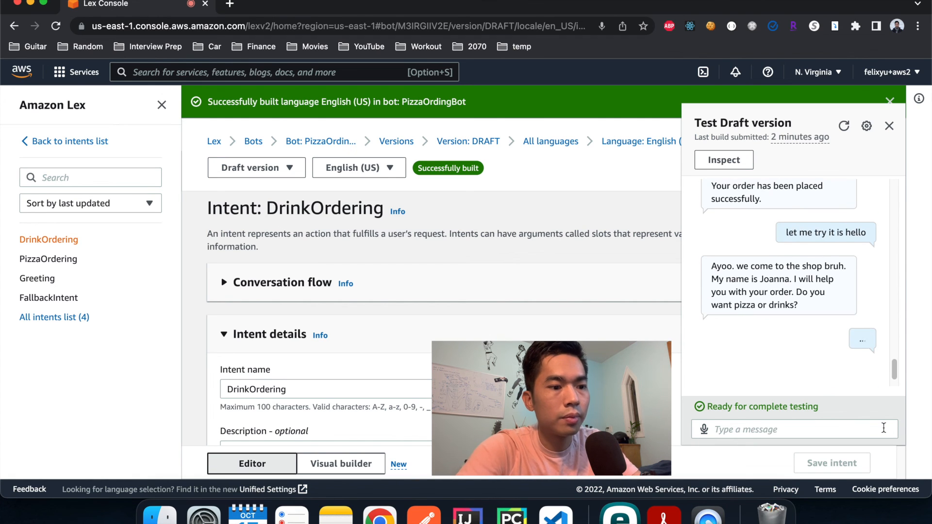
pyautogui.press('XF86AudioRaiseVolume')
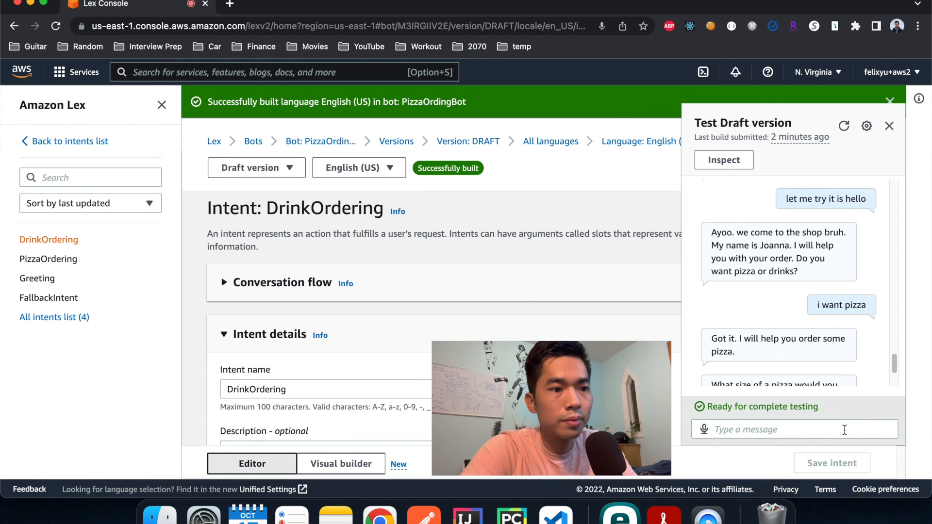
# - Complete the pizza order by voice, answering "medium" for the size and "pepperoni" for the topping, and confirm it with "yes"
pyautogui.scroll(-3, 827, 354)
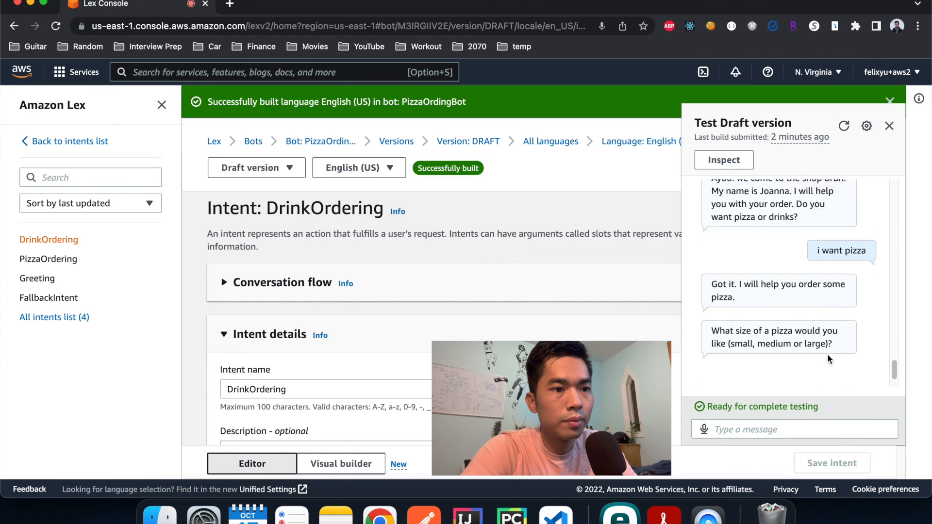
pyautogui.click(703, 430)
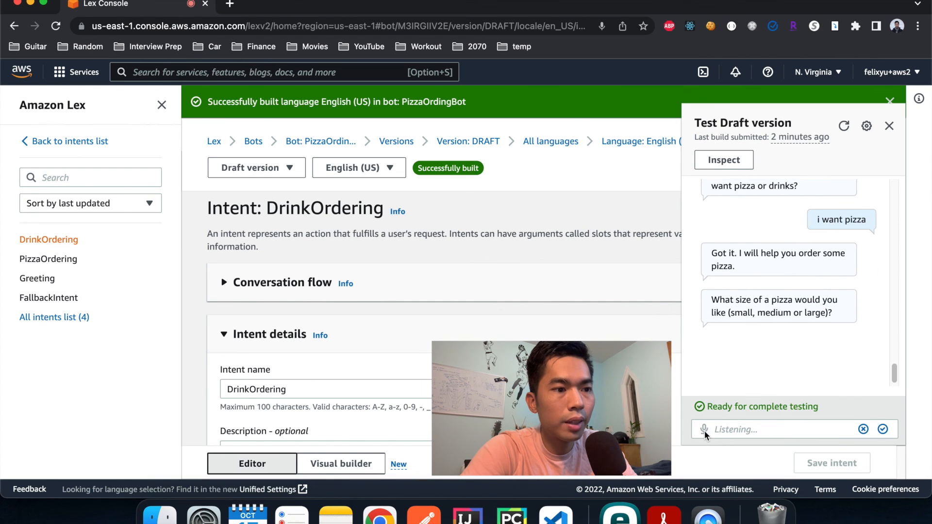
pyautogui.click(883, 429)
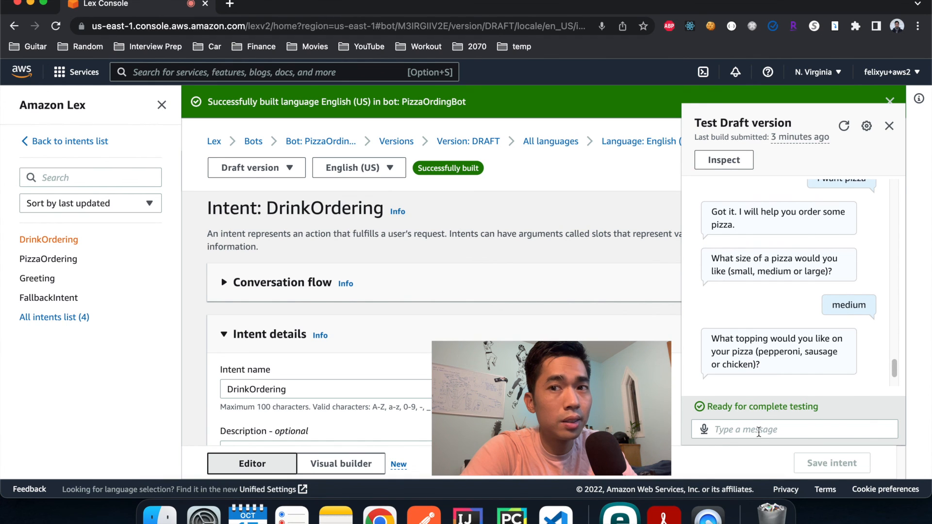
pyautogui.click(703, 430)
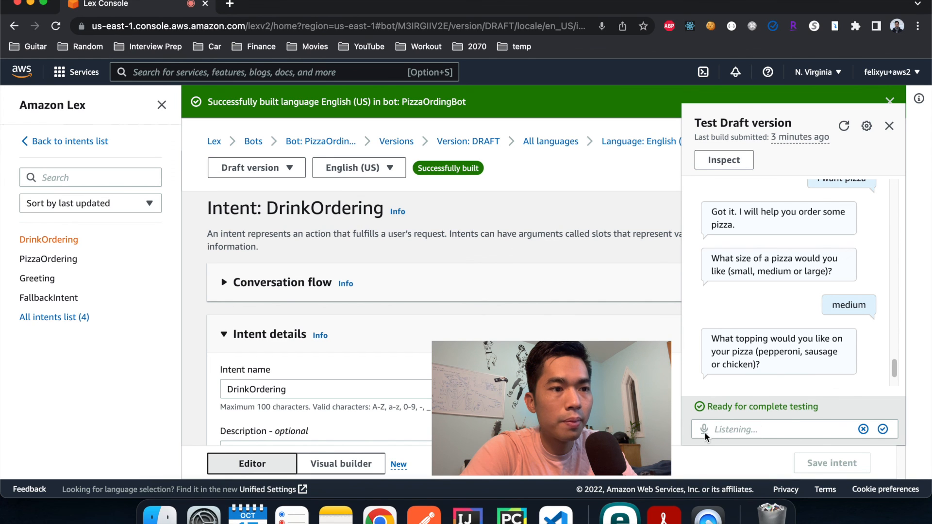
pyautogui.click(882, 430)
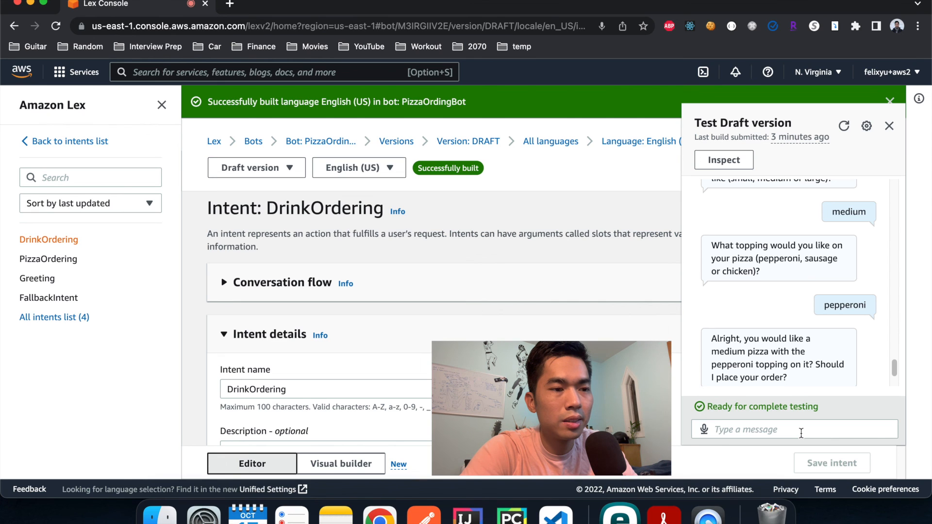
pyautogui.click(704, 430)
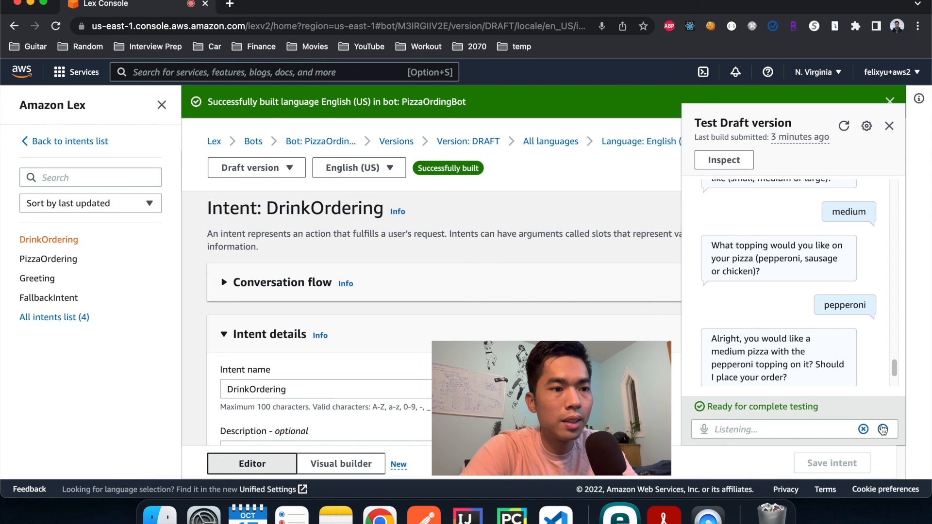
pyautogui.click(883, 430)
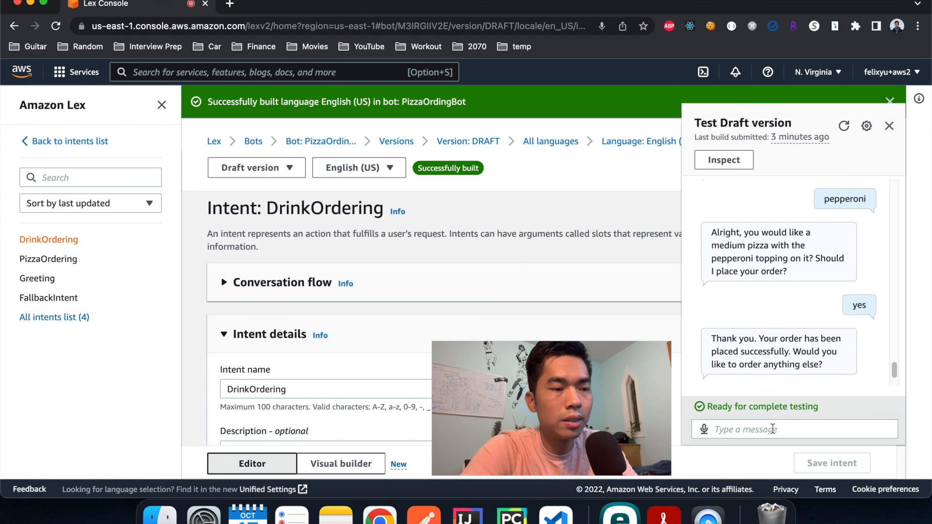
# - Start a drink order by voice with "drinks please" and answer the drink question with "vodka of course"
pyautogui.click(704, 431)
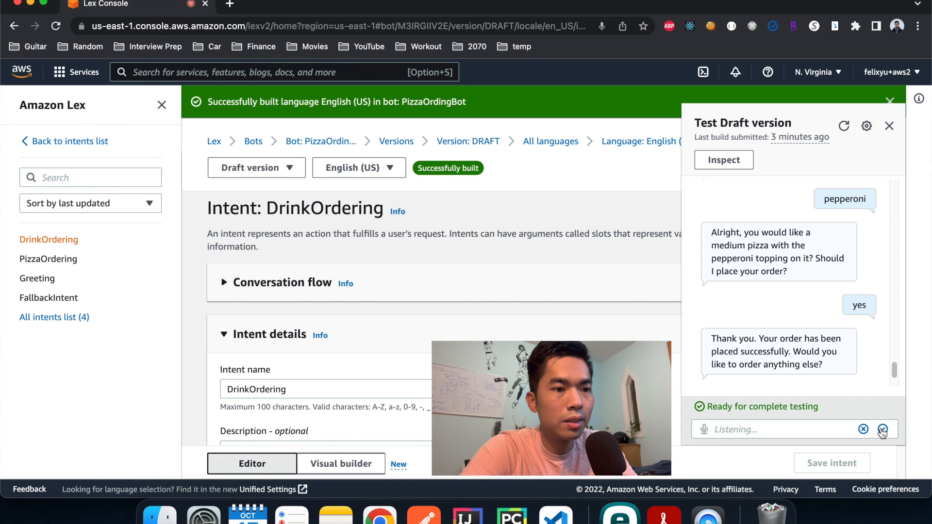
pyautogui.click(883, 430)
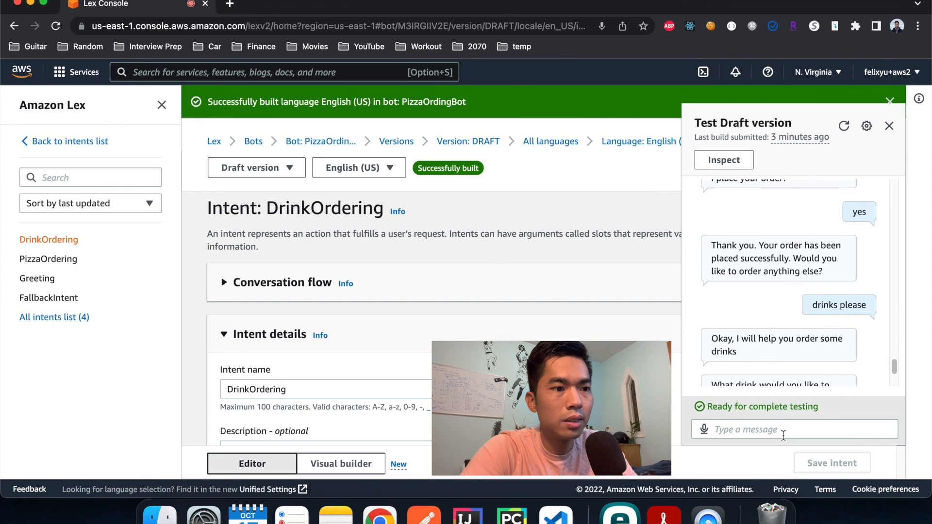
pyautogui.scroll(-2, 817, 370)
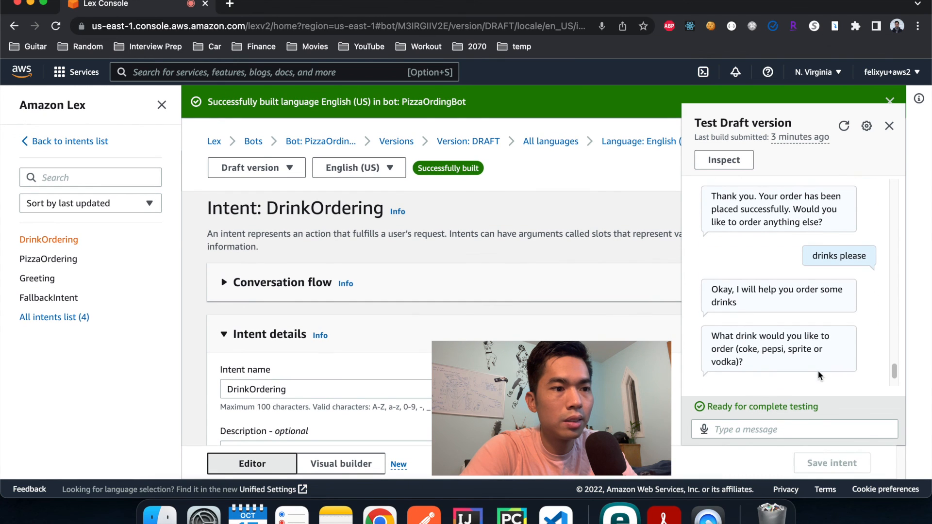
pyautogui.click(705, 429)
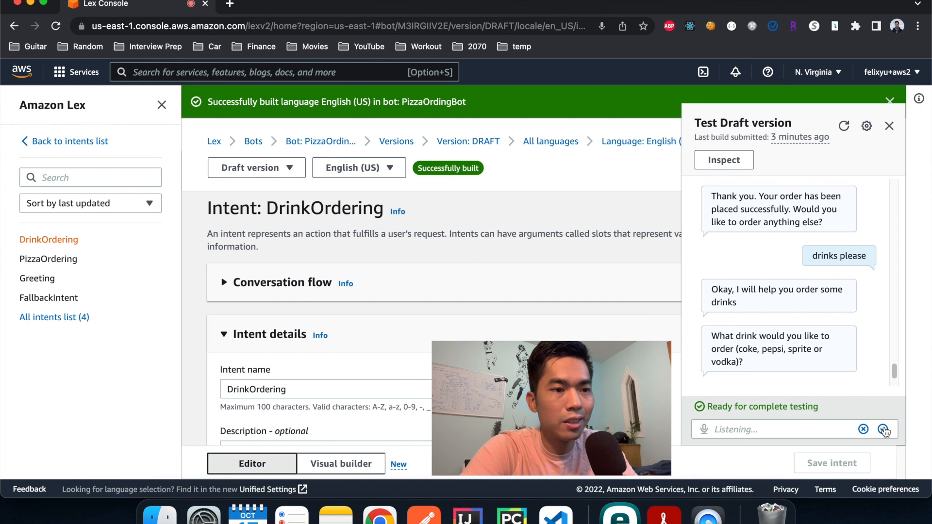
pyautogui.click(883, 430)
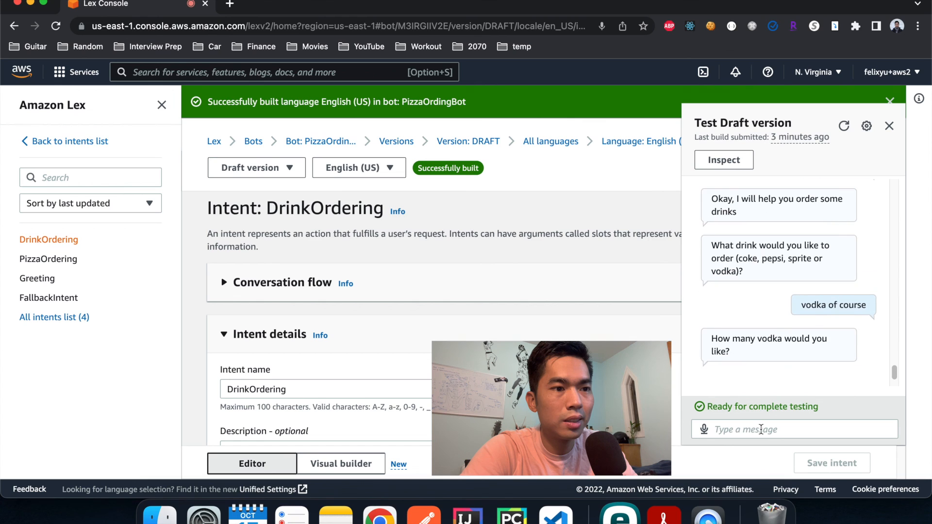
# - Answer the vodka quantity question by voice with "ten" and send a spoken reply to the order confirmation question
pyautogui.click(704, 429)
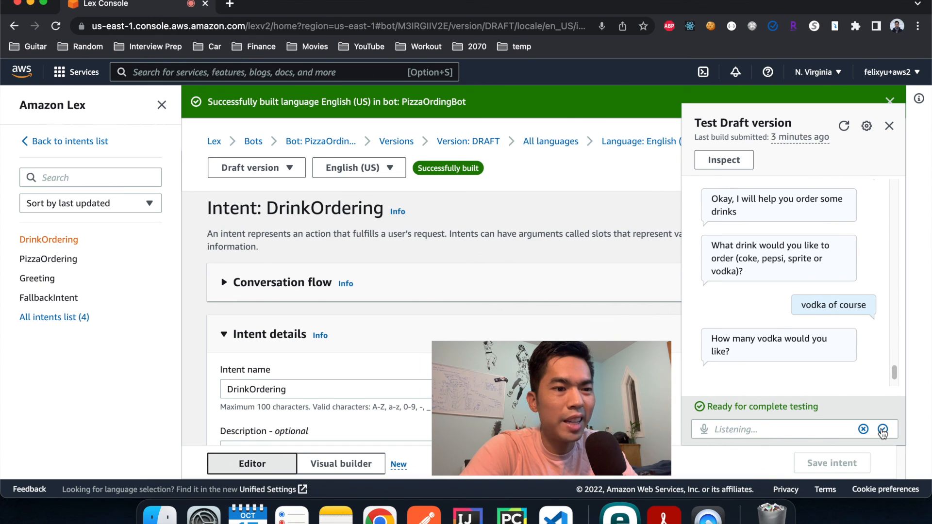
pyautogui.click(883, 430)
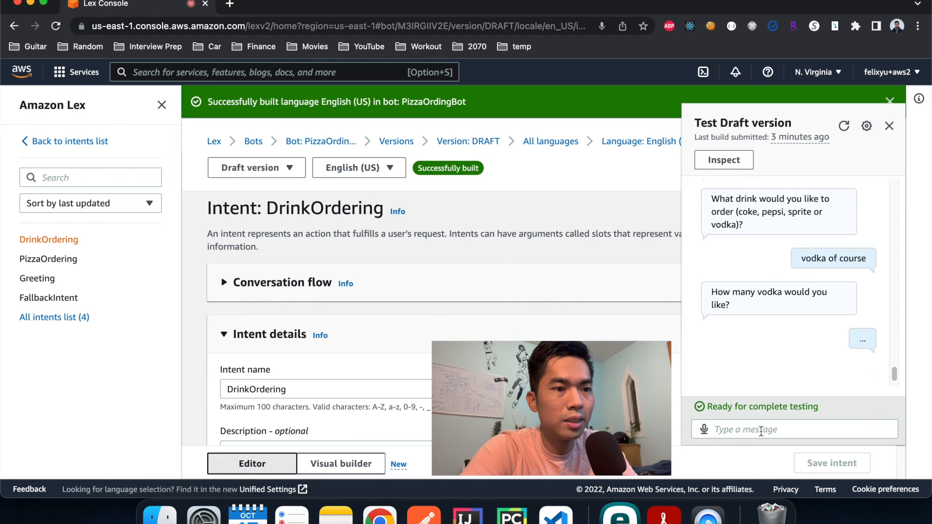
pyautogui.click(704, 430)
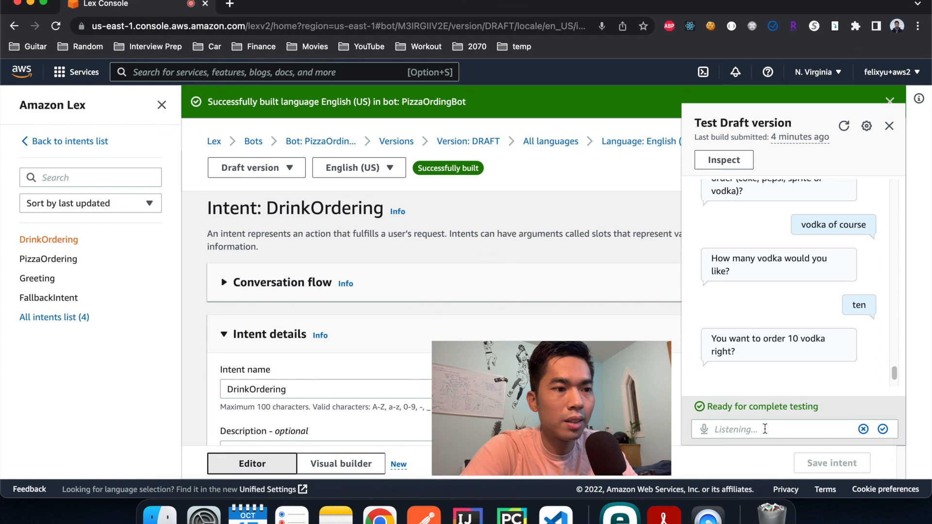
pyautogui.click(884, 430)
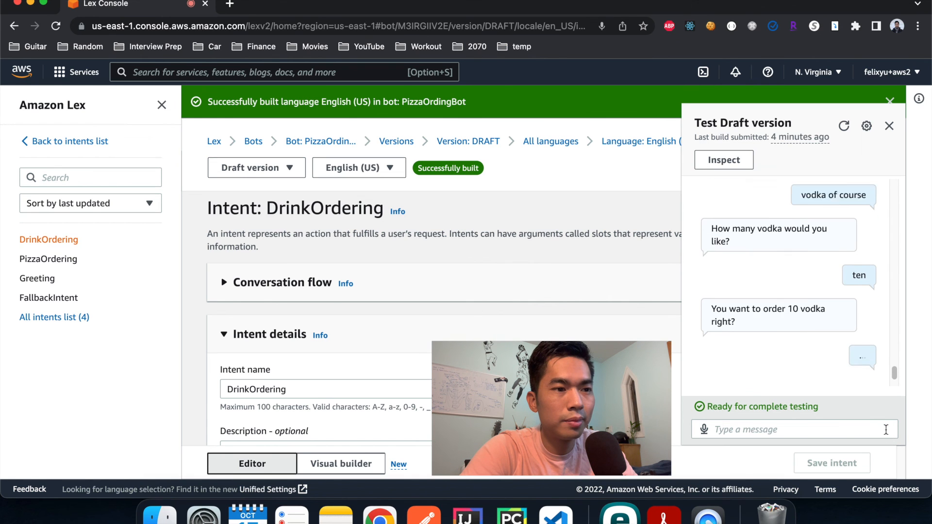